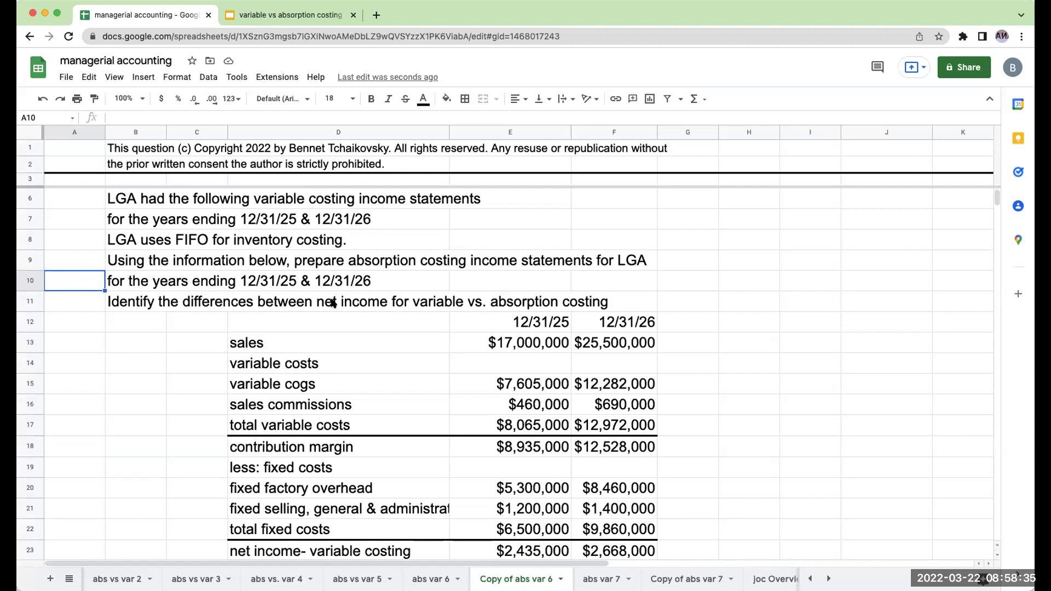
Step: Review the LGA problem statement, the variable costing income statements, the unit data and the per-unit costs
{"action": "scroll", "coordinate": [332, 302], "scroll_direction": "down", "scroll_amount": 1}
{"action": "scroll", "coordinate": [387, 309], "scroll_direction": "down", "scroll_amount": 1}
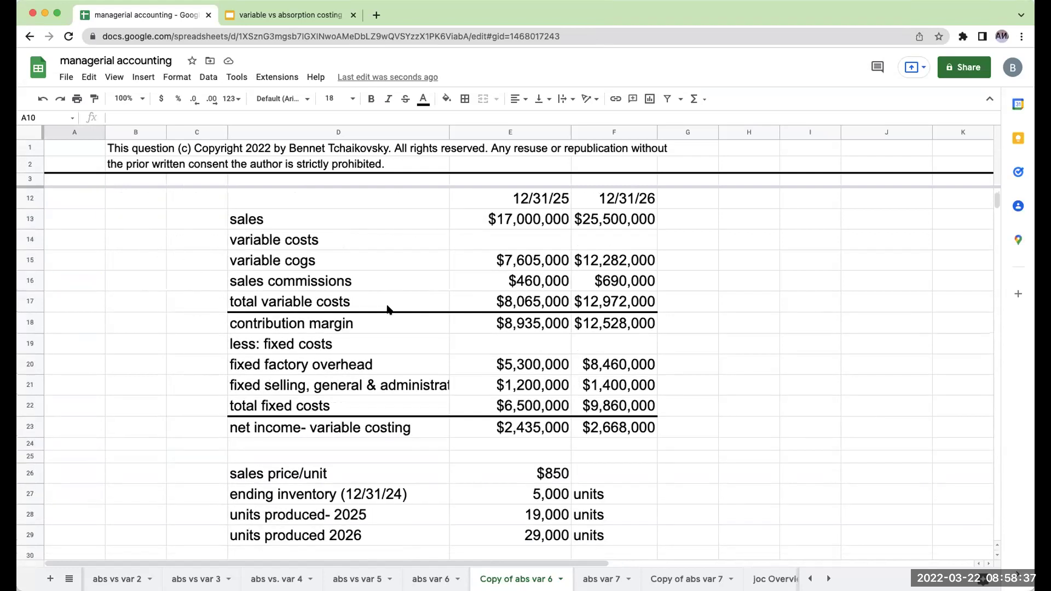
{"action": "scroll", "coordinate": [387, 310], "scroll_direction": "up", "scroll_amount": 3}
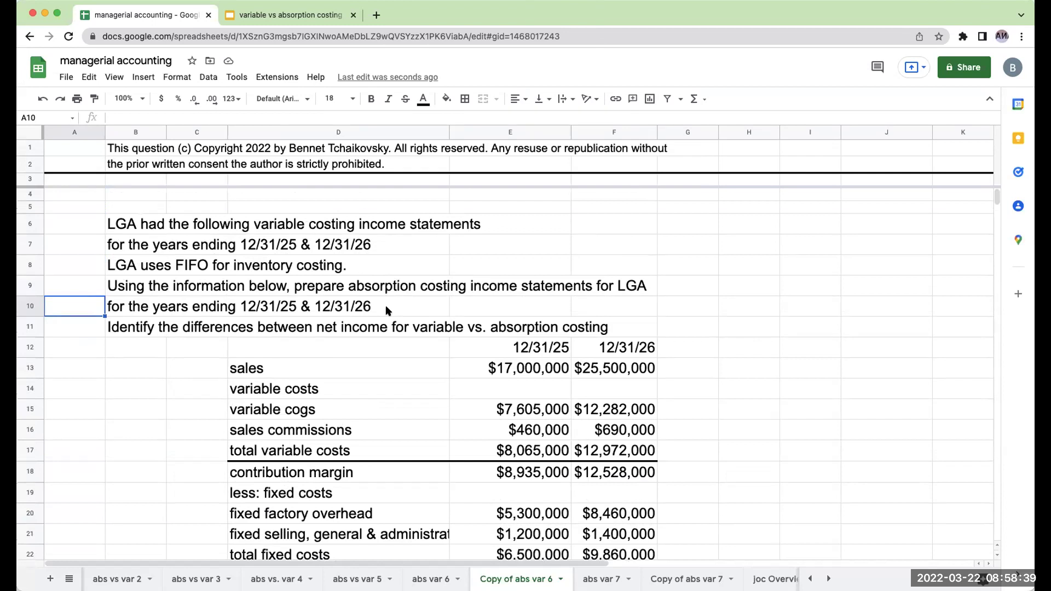
{"action": "scroll", "coordinate": [385, 310], "scroll_direction": "down", "scroll_amount": 3}
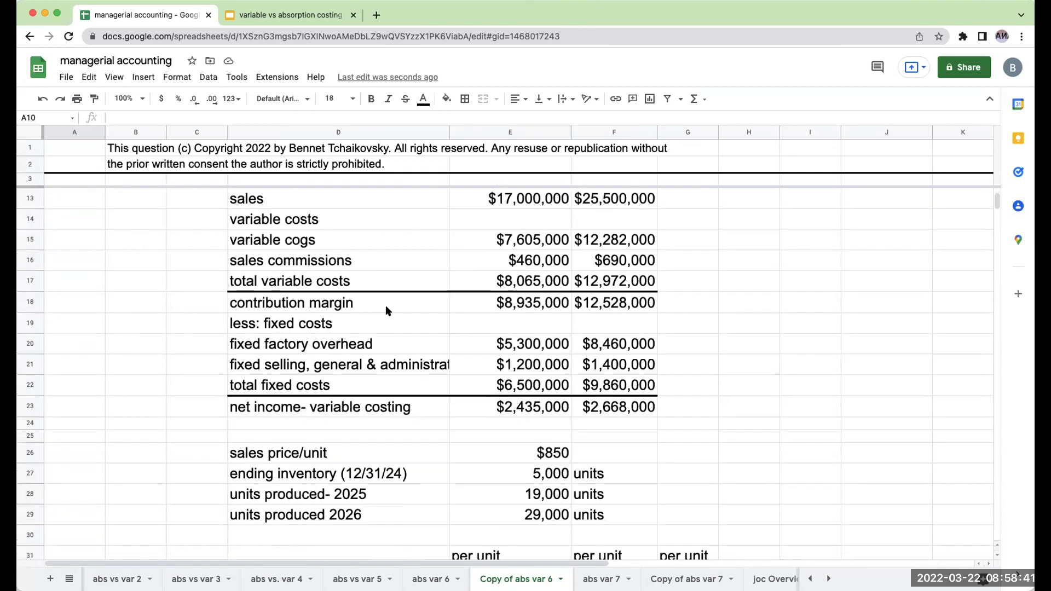
{"action": "scroll", "coordinate": [386, 310], "scroll_direction": "down", "scroll_amount": 4}
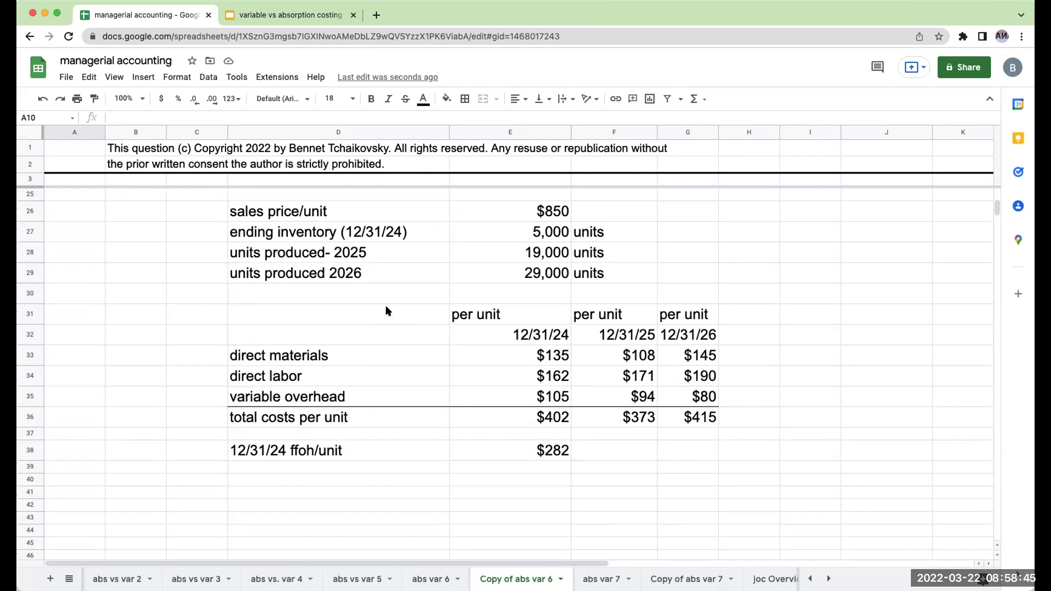
{"action": "scroll", "coordinate": [385, 311], "scroll_direction": "up", "scroll_amount": 3}
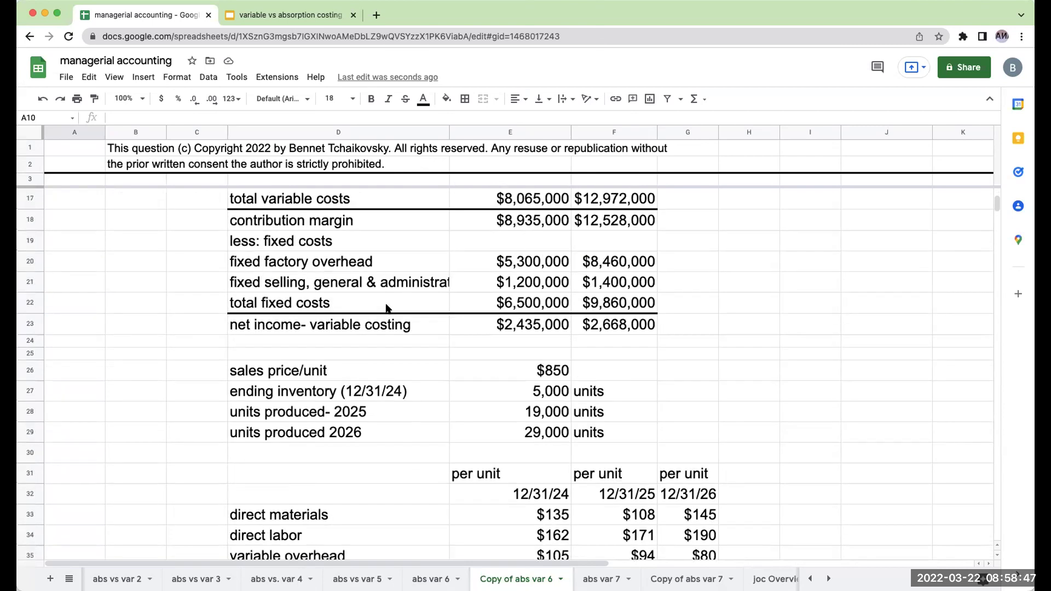
{"action": "scroll", "coordinate": [386, 308], "scroll_direction": "up", "scroll_amount": 2}
{"action": "scroll", "coordinate": [387, 307], "scroll_direction": "up", "scroll_amount": 1}
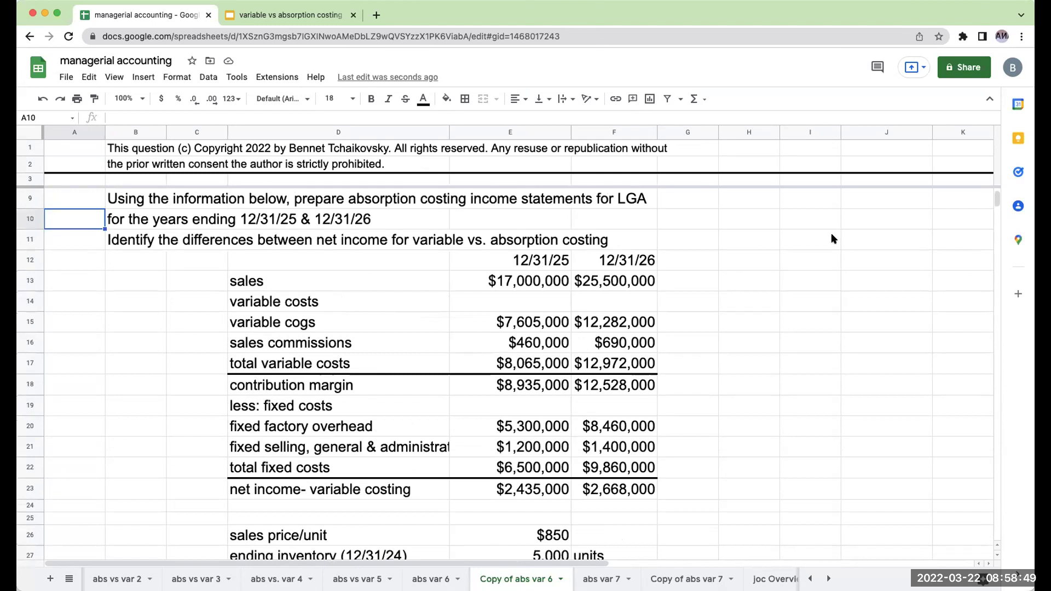
Step: Link H13 to the sales label in D13 as the first line of the new statement
{"action": "left_click", "coordinate": [784, 254]}
{"action": "key", "text": "Left"}
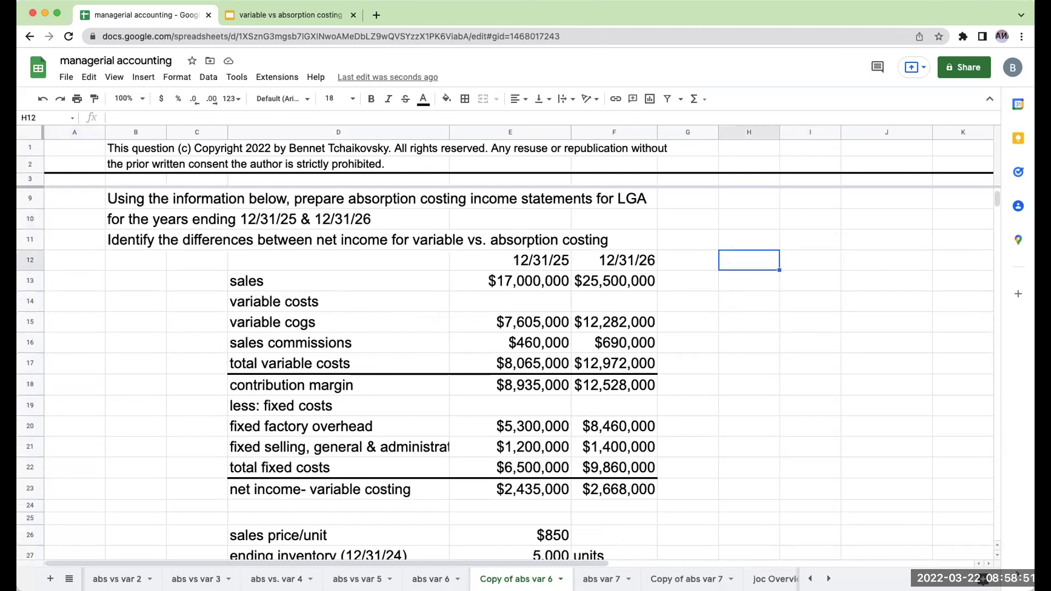
{"action": "key", "text": "Down"}
{"action": "type", "text": "="}
{"action": "key", "text": "Left"}
{"action": "key", "text": "Left"}
{"action": "key", "text": "Left"}
{"action": "key", "text": "Left"}
{"action": "key", "text": "Left"}
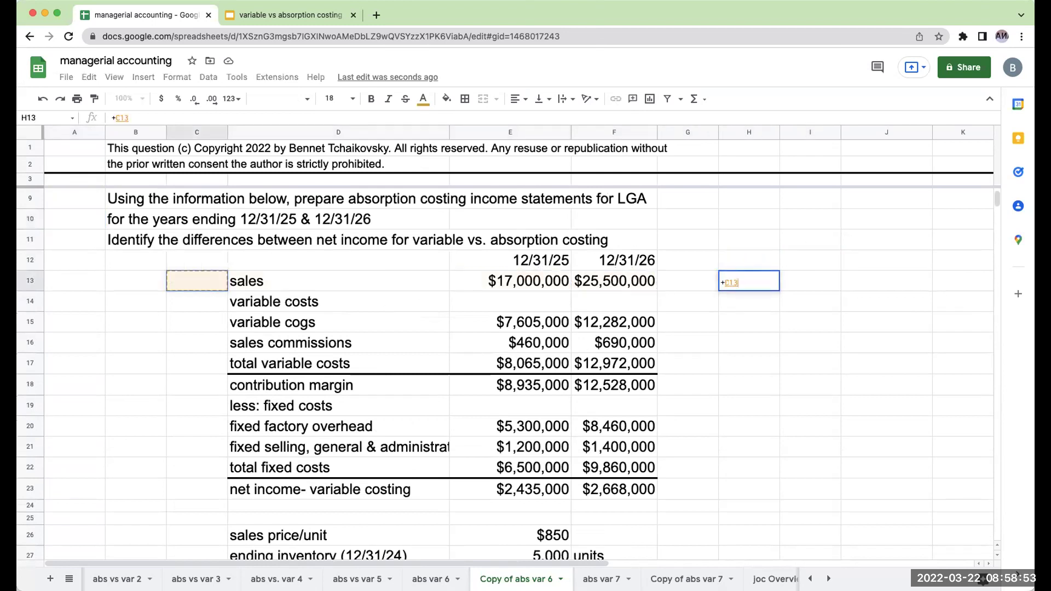
{"action": "key", "text": "Right"}
{"action": "key", "text": "Return"}
Step: Enter the title "absorption costing" in H11, above the sales label
{"action": "key", "text": "Up"}
{"action": "key", "text": "Up"}
{"action": "key", "text": "Up"}
{"action": "type", "text": "absropt"}
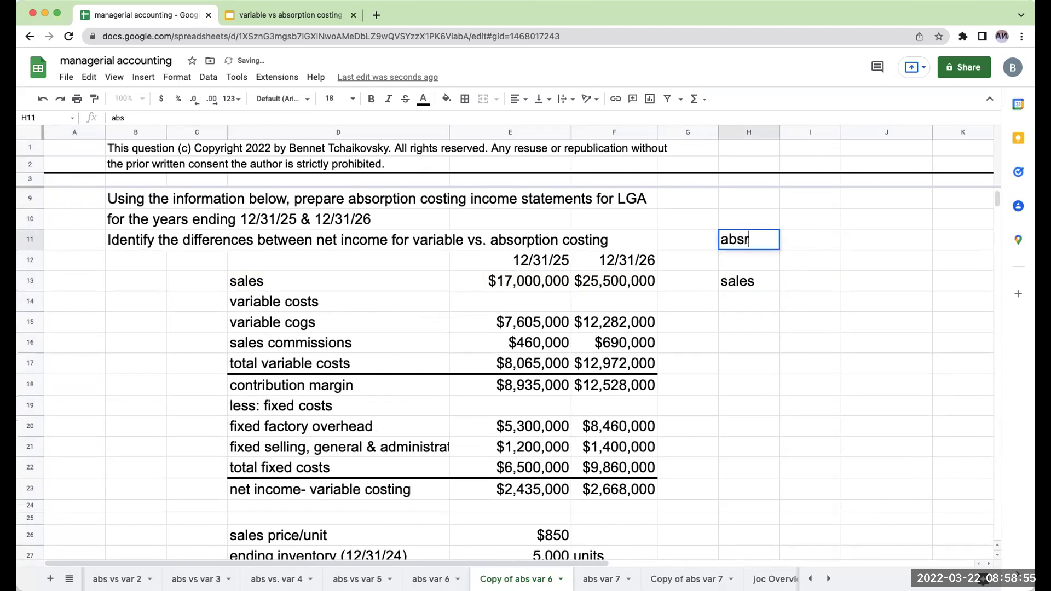
{"action": "key", "text": "BackSpace"}
{"action": "key", "text": "BackSpace"}
{"action": "key", "text": "BackSpace"}
{"action": "type", "text": "orption costing"}
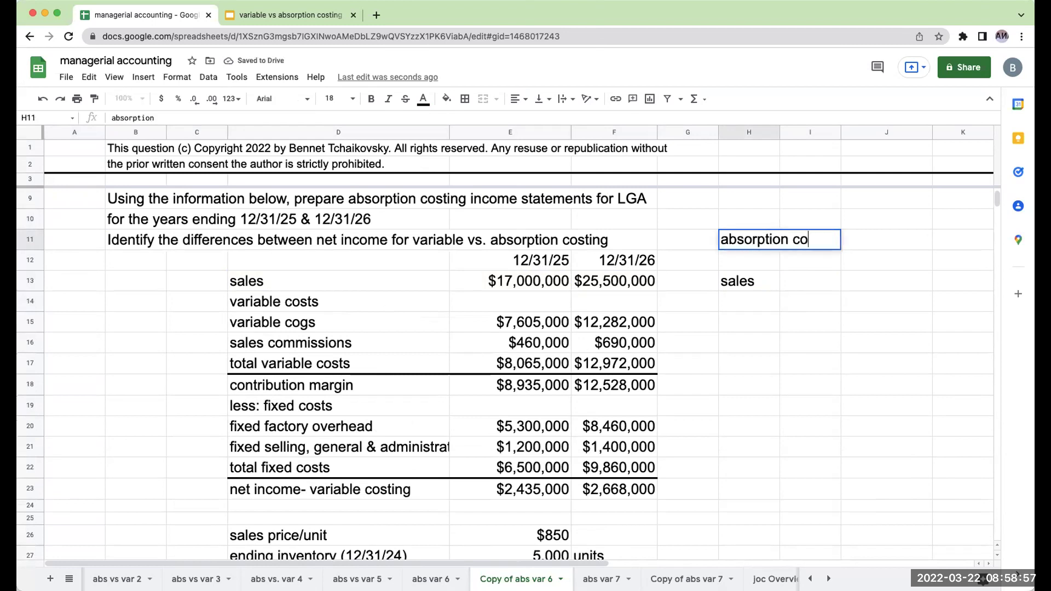
{"action": "key", "text": "Return"}
Step: Add a "total" heading in L12 and link L13 to the 12/31/25 sales amount in E13
{"action": "key", "text": "Right"}
{"action": "key", "text": "Right"}
{"action": "key", "text": "Right"}
{"action": "key", "text": "Right"}
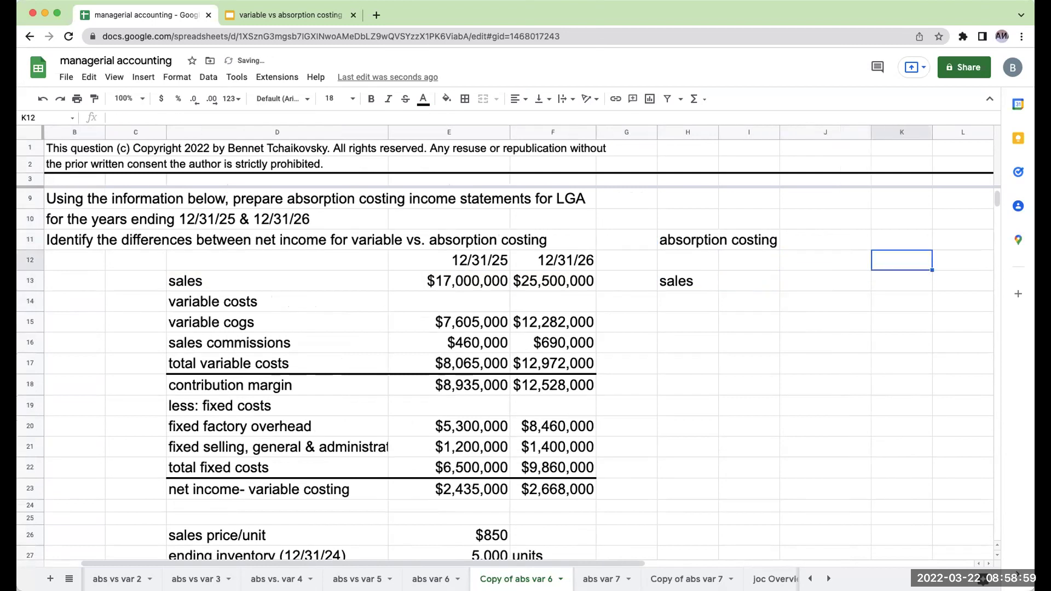
{"action": "type", "text": "total"}
{"action": "key", "text": "Return"}
{"action": "type", "text": "+"}
{"action": "key", "text": "Left"}
{"action": "key", "text": "Left"}
{"action": "key", "text": "Left"}
{"action": "key", "text": "Left"}
{"action": "key", "text": "Left"}
{"action": "key", "text": "Left"}
{"action": "key", "text": "Left"}
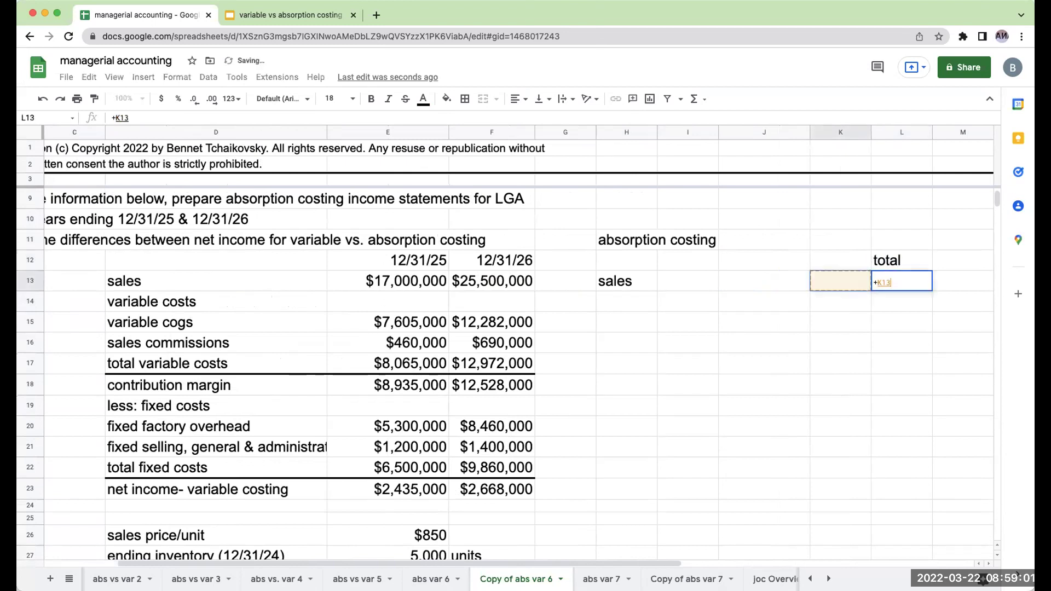
{"action": "key", "text": "Return"}
Step: Enter the date 12/31/25 in L11 above the total heading and widen column L slightly
{"action": "key", "text": "Up"}
{"action": "key", "text": "Up"}
{"action": "key", "text": "Left"}
{"action": "key", "text": "Up"}
{"action": "key", "text": "Left"}
{"action": "key", "text": "Right"}
{"action": "key", "text": "Right"}
{"action": "type", "text": "12/31/25"}
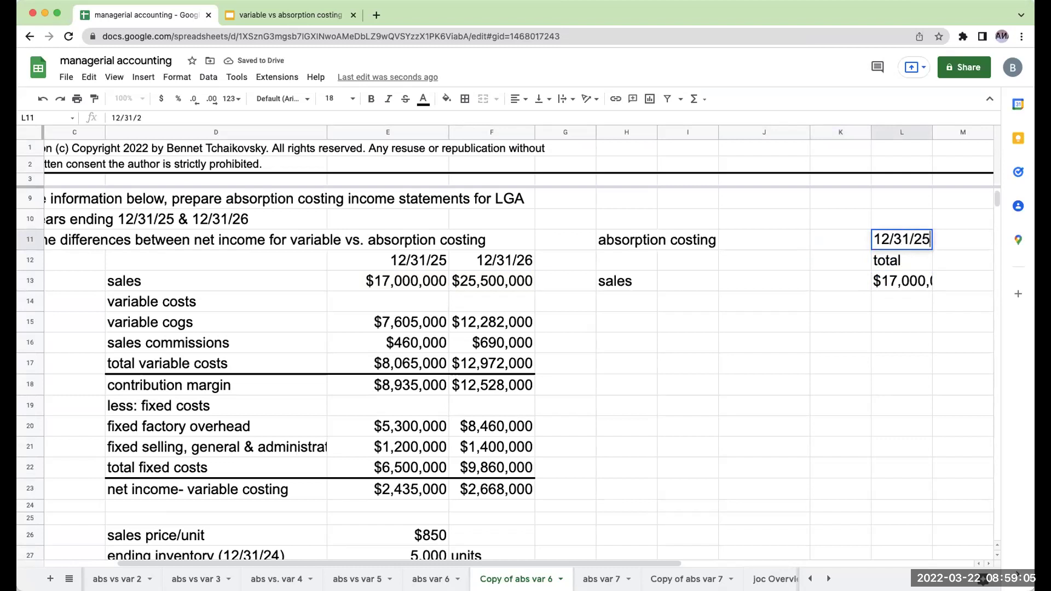
{"action": "key", "text": "Return"}
{"action": "key", "text": "Left"}
{"action": "key", "text": "Down"}
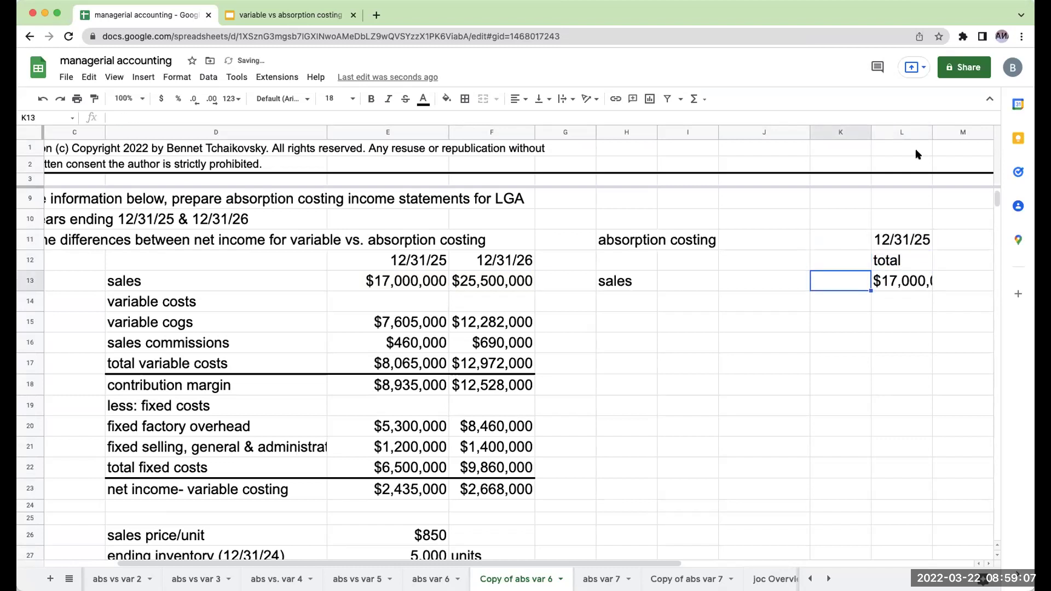
{"action": "left_click_drag", "start_coordinate": [930, 128], "coordinate": [949, 129]}
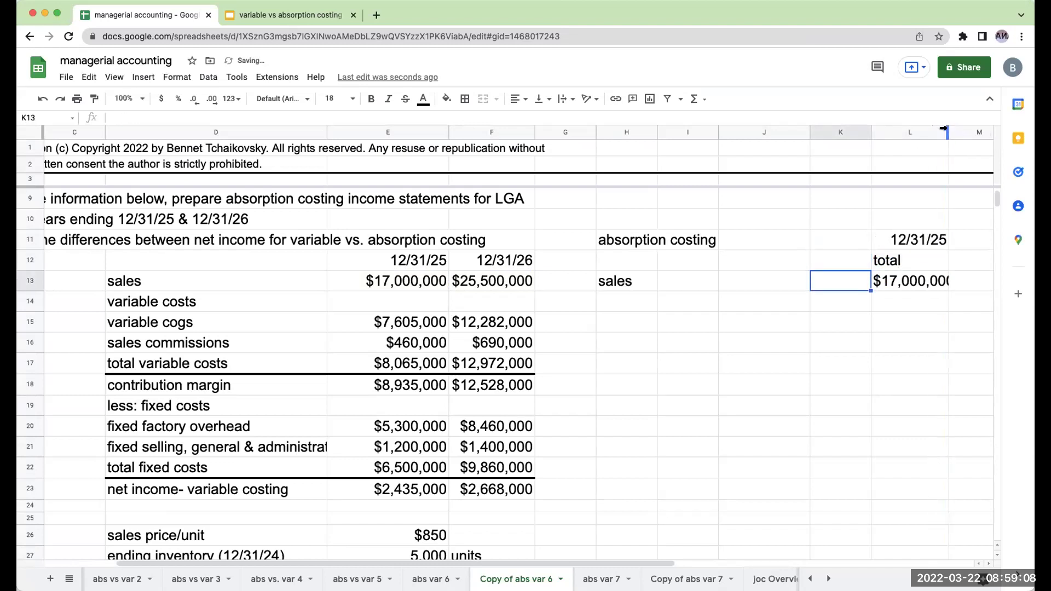
Step: Add a "per unit" heading in J12 and link J13 to the sales price per unit in E26
{"action": "left_click", "coordinate": [743, 267]}
{"action": "type", "text": "per unit"}
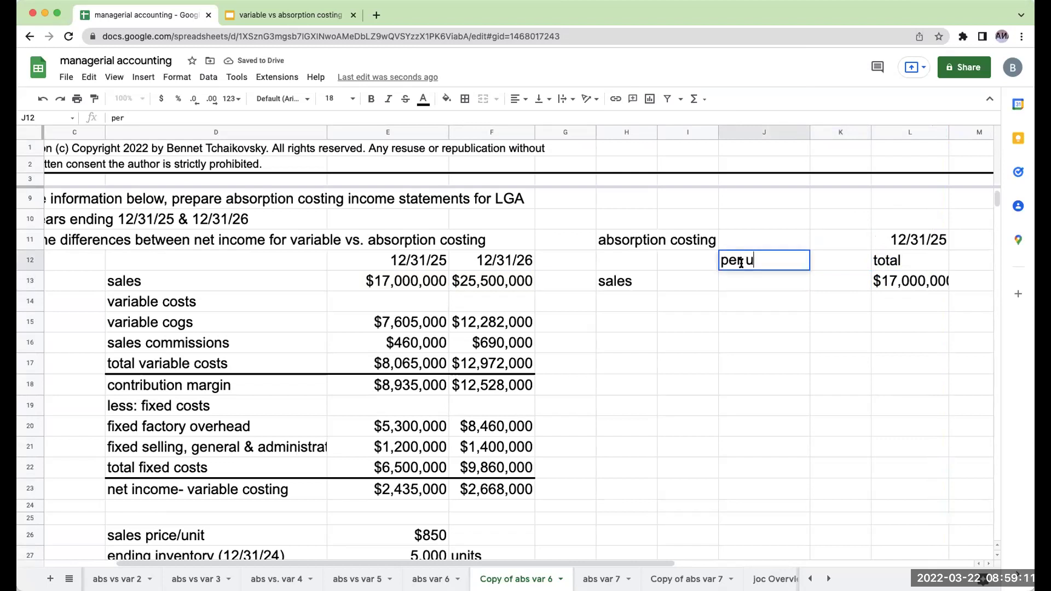
{"action": "key", "text": "Return"}
{"action": "type", "text": "+"}
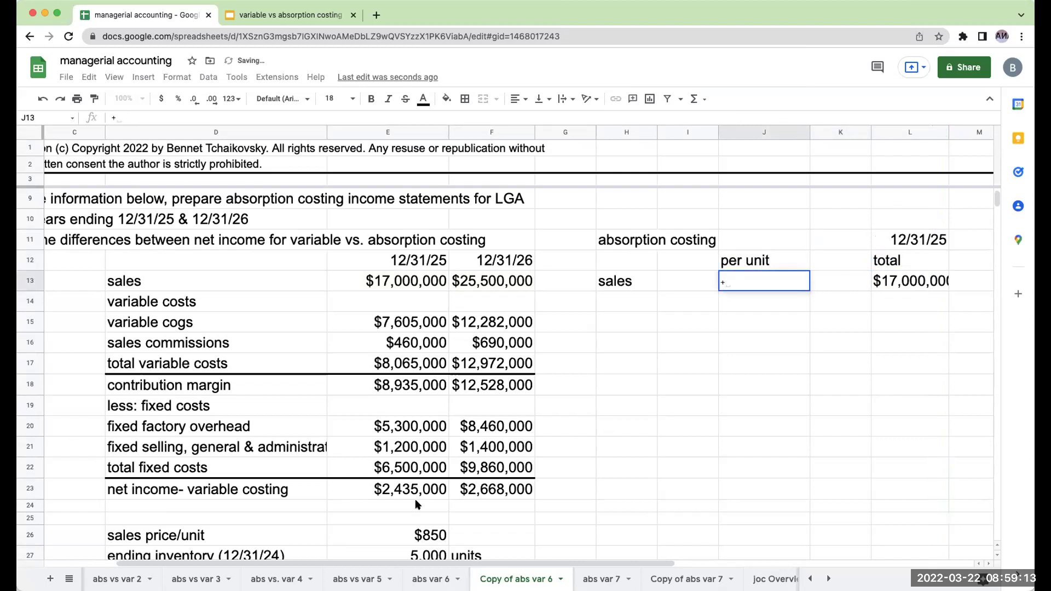
{"action": "left_click", "coordinate": [405, 529]}
{"action": "key", "text": "Return"}
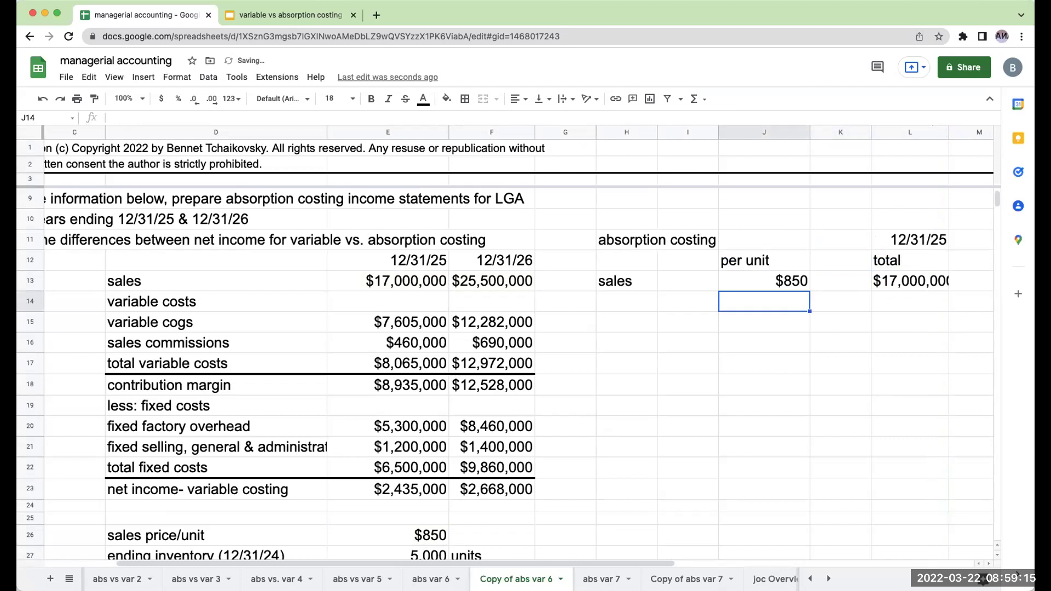
{"action": "key", "text": "Up"}
{"action": "key", "text": "Right"}
{"action": "key", "text": "Right"}
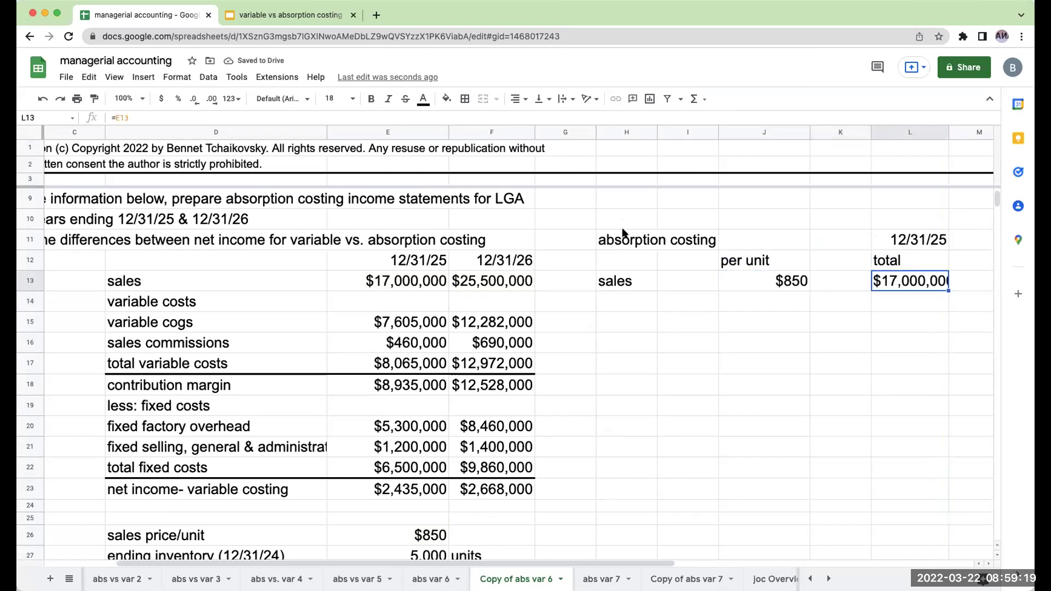
Step: Move the title and date row H11:L11 up one row to start at H10
{"action": "left_click_drag", "start_coordinate": [625, 239], "coordinate": [894, 241]}
{"action": "key", "text": "ctrl+x"}
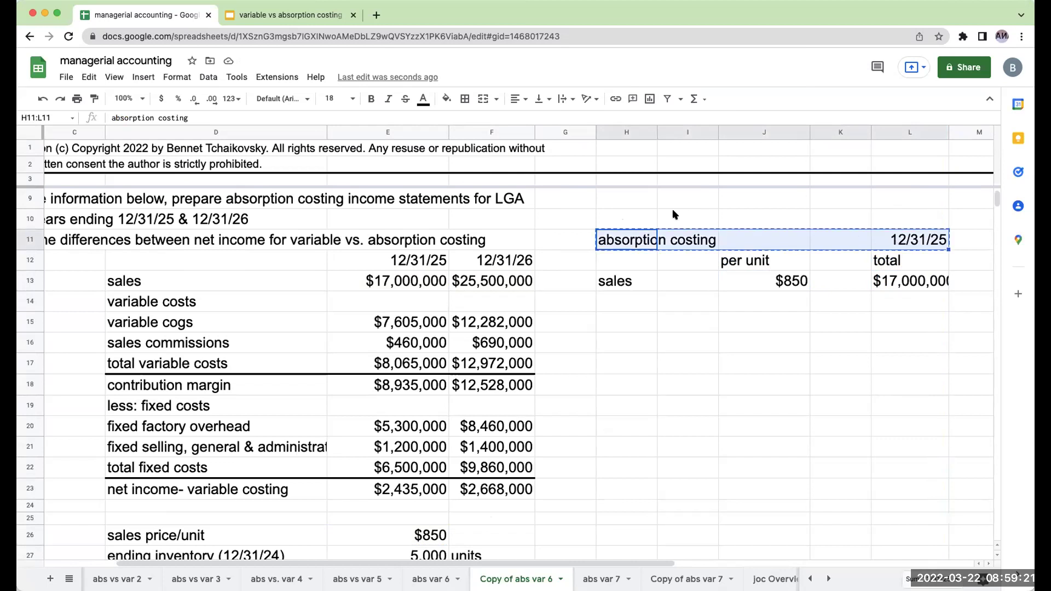
{"action": "left_click", "coordinate": [635, 217]}
{"action": "key", "text": "ctrl+v"}
Step: Add a "units" heading in I12 and the column references (a) in I11 and (b) in J11
{"action": "left_click", "coordinate": [672, 255]}
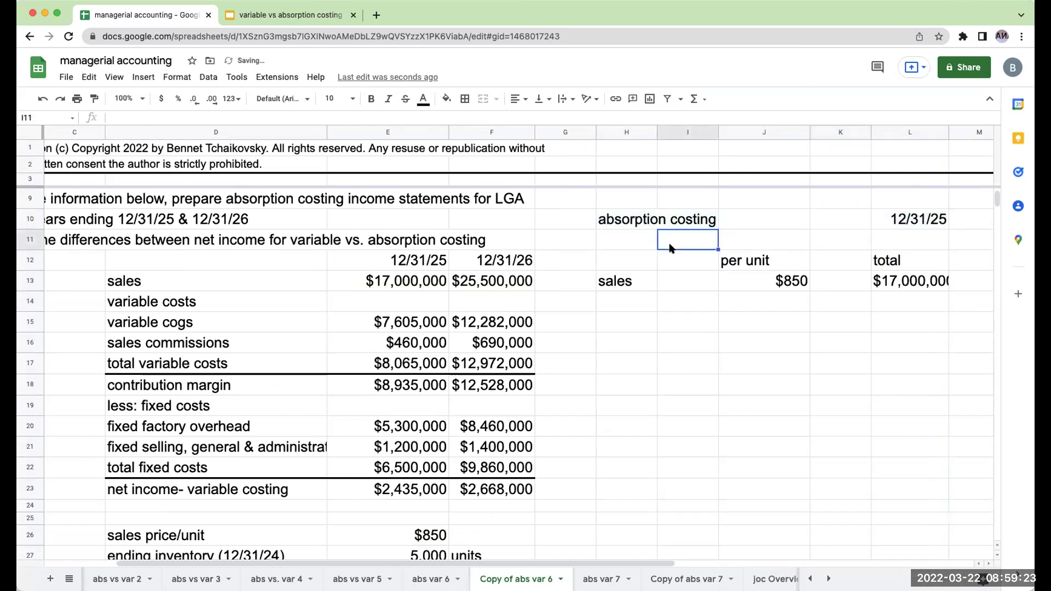
{"action": "type", "text": "units"}
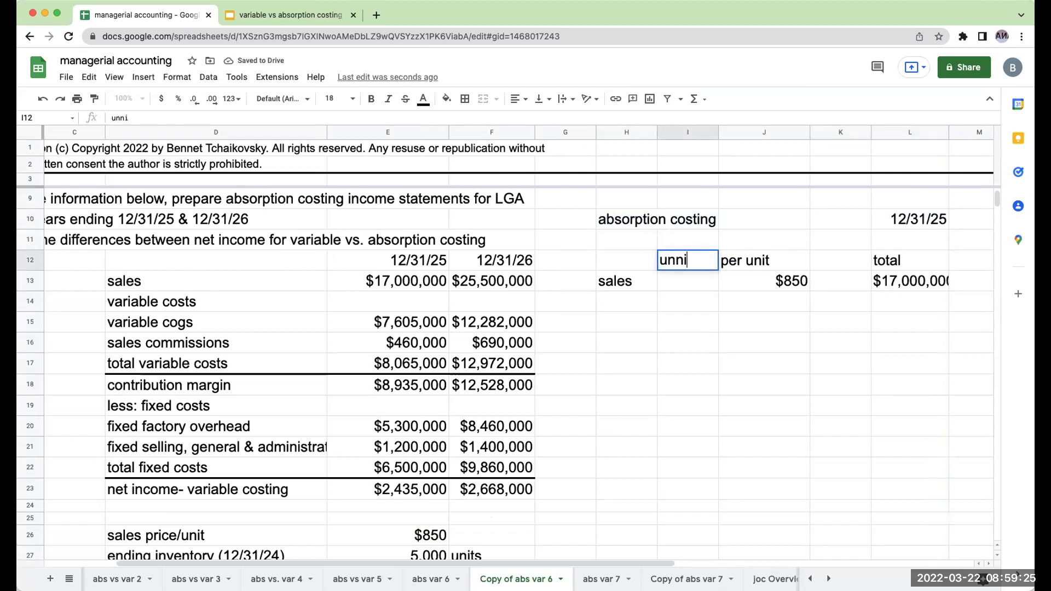
{"action": "key", "text": "Up"}
{"action": "type", "text": "(a)"}
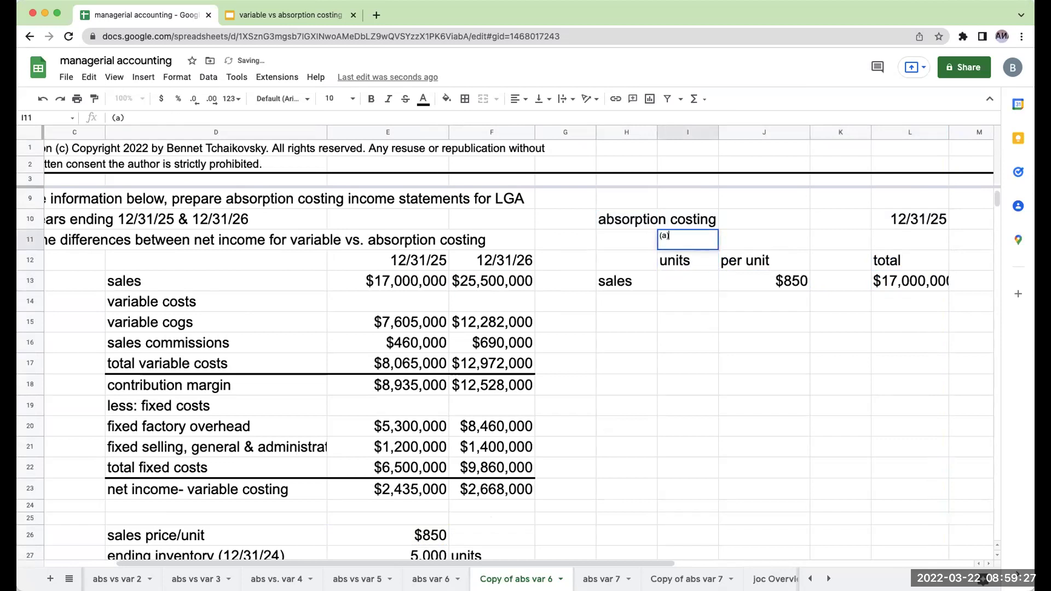
{"action": "key", "text": "Right"}
{"action": "type", "text": "(b)"}
Step: Enter the column reference (a)*(b)=(c) in L11 above the total heading
{"action": "key", "text": "Tab"}
{"action": "key", "text": "Tab"}
{"action": "type", "text": "(a)*b"}
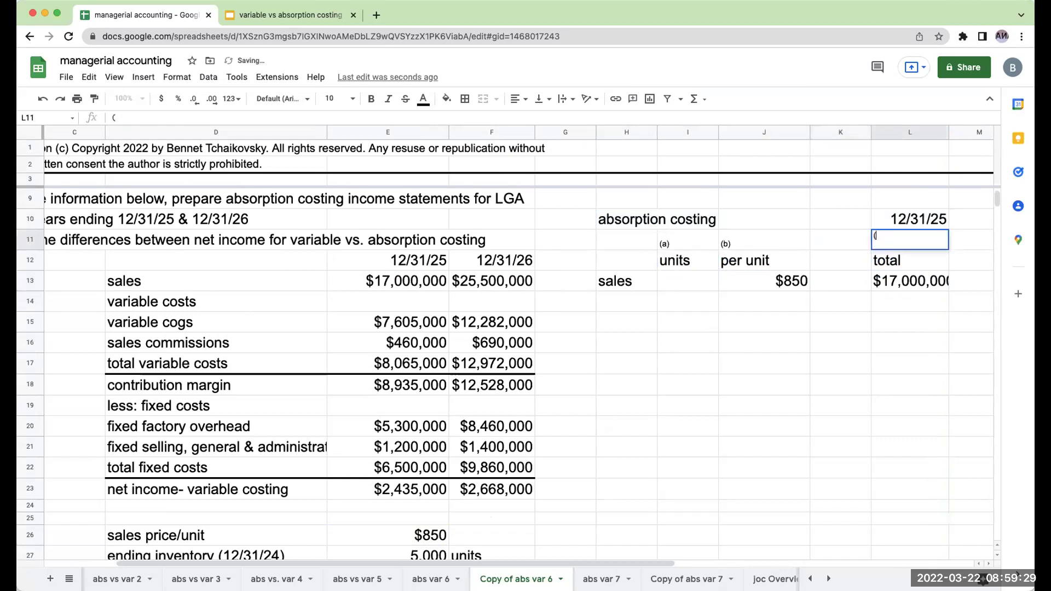
{"action": "type", "text": ")"}
{"action": "key", "text": "BackSpace"}
{"action": "type", "text": "(b)=(c)"}
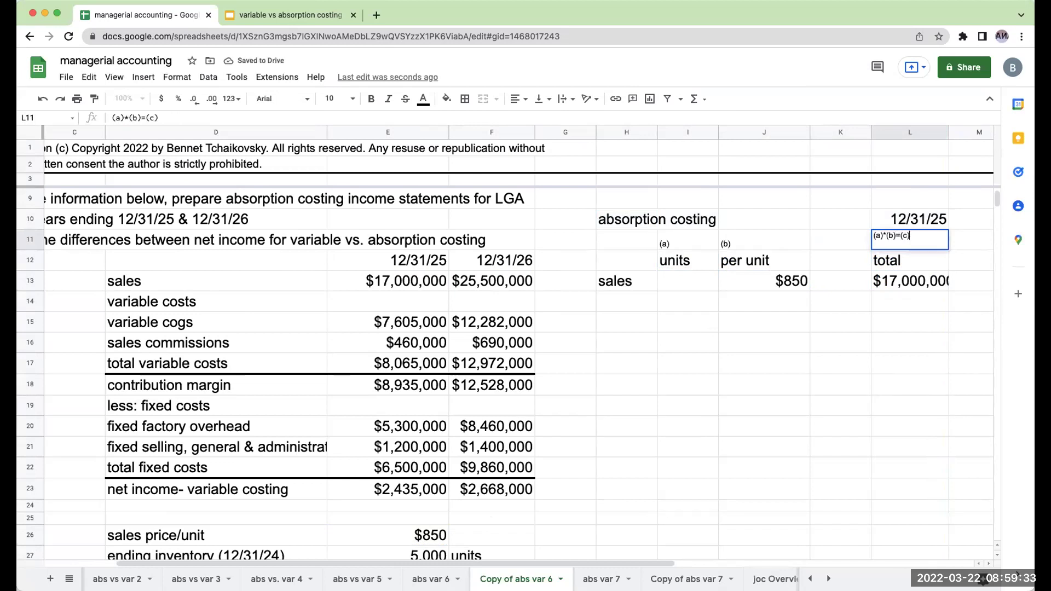
{"action": "key", "text": "Return"}
Step: Calculate the units sold in I13 by dividing total sales L13 by the unit price J13
{"action": "key", "text": "Down"}
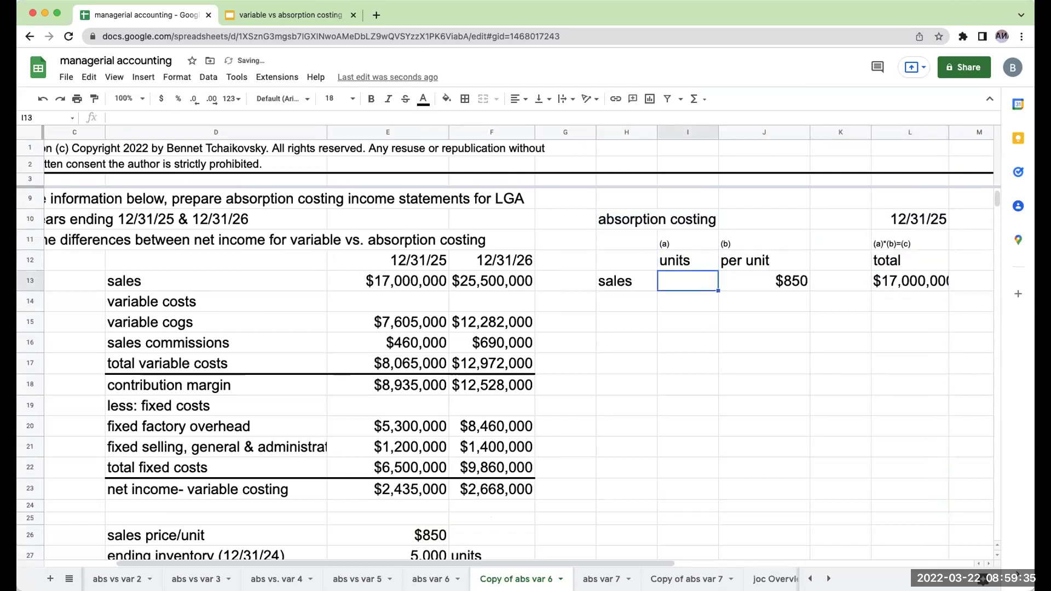
{"action": "type", "text": "+"}
{"action": "key", "text": "Right"}
{"action": "key", "text": "Right"}
{"action": "key", "text": "Right"}
{"action": "type", "text": "/"}
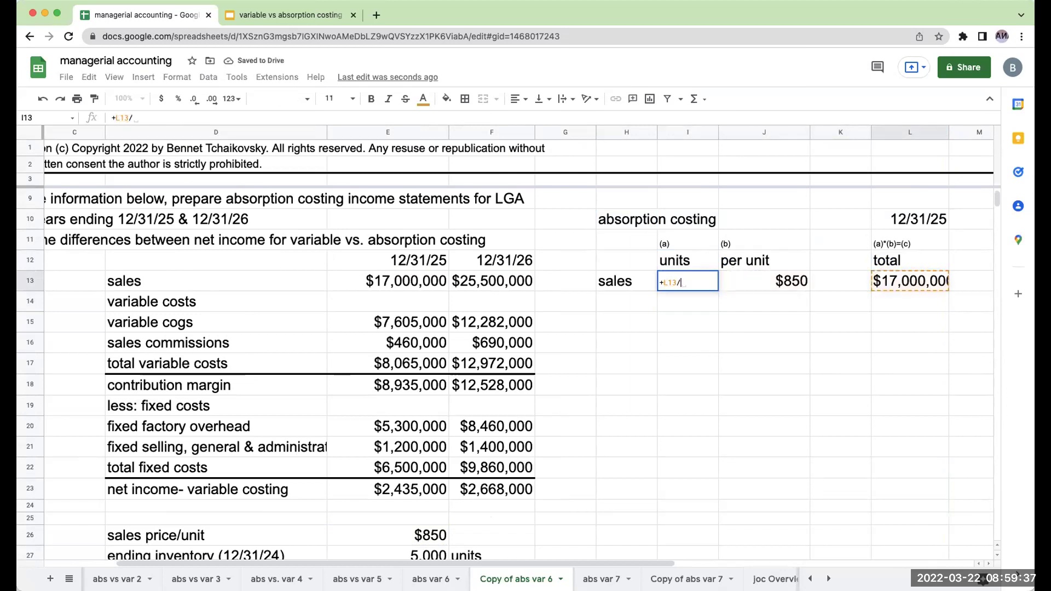
{"action": "key", "text": "Right"}
{"action": "key", "text": "Return"}
Step: Format the units sold in I13 as a number with a thousands separator and no decimals
{"action": "key", "text": "Up"}
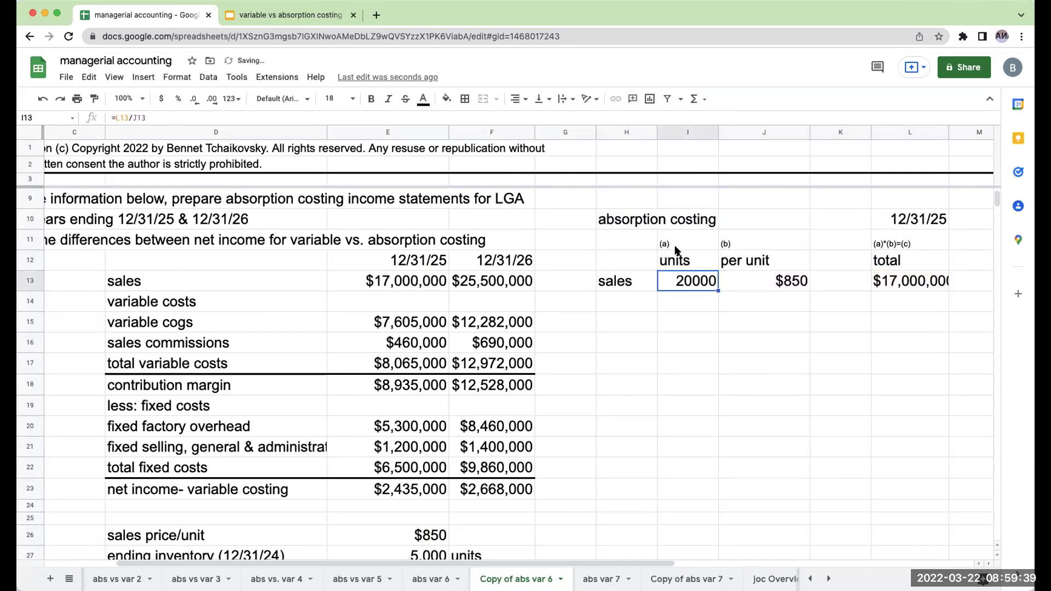
{"action": "left_click", "coordinate": [229, 98]}
{"action": "left_click", "coordinate": [307, 170]}
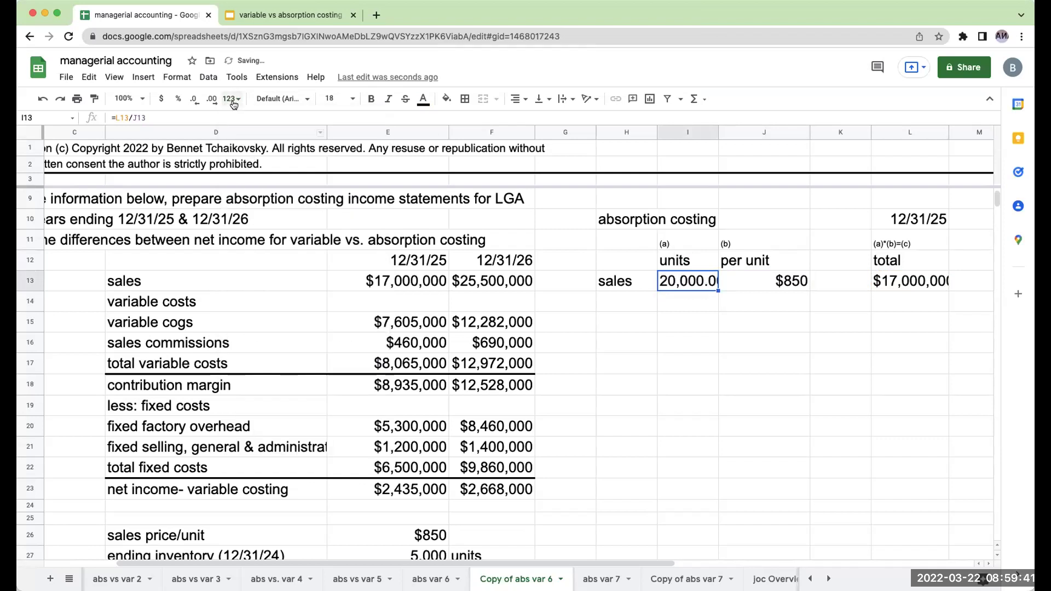
{"action": "left_click", "coordinate": [195, 99]}
{"action": "left_click", "coordinate": [194, 100]}
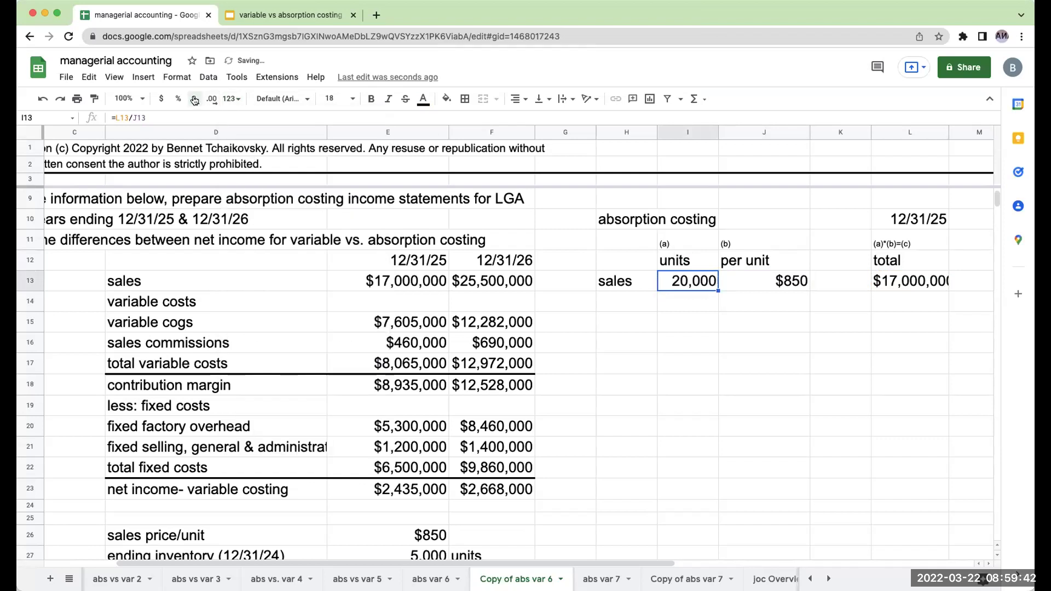
Step: Enter the line label "COGS- abs" in H14 below sales
{"action": "left_click", "coordinate": [656, 295]}
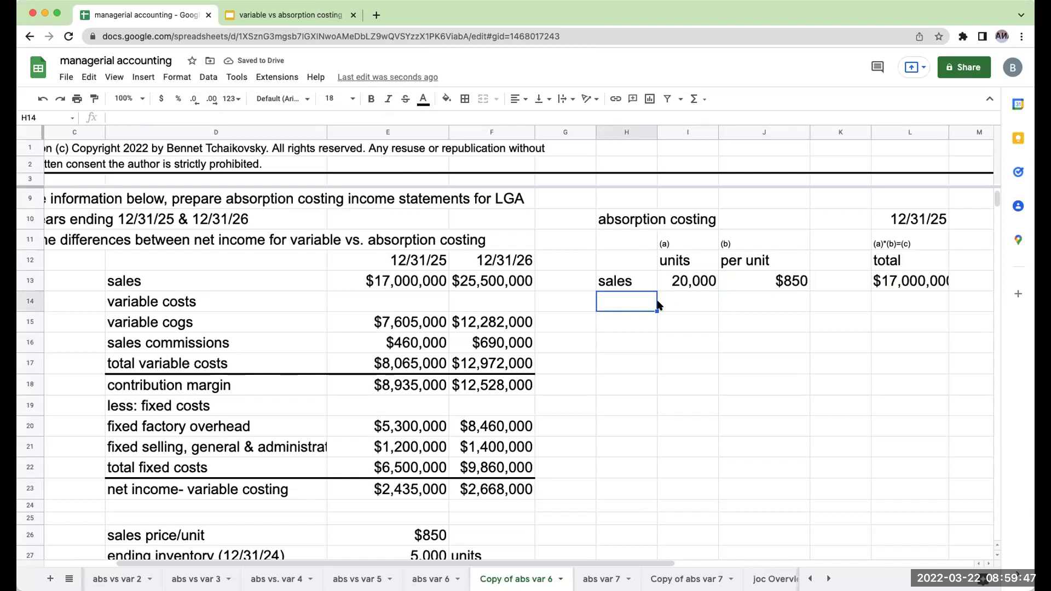
{"action": "type", "text": "COGS"}
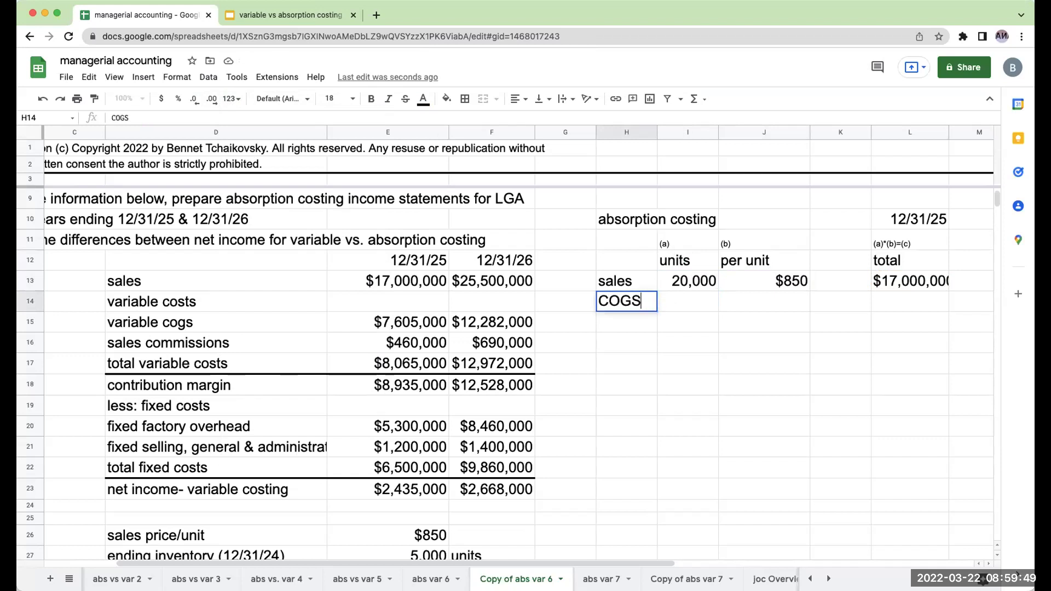
{"action": "type", "text": "- abs"}
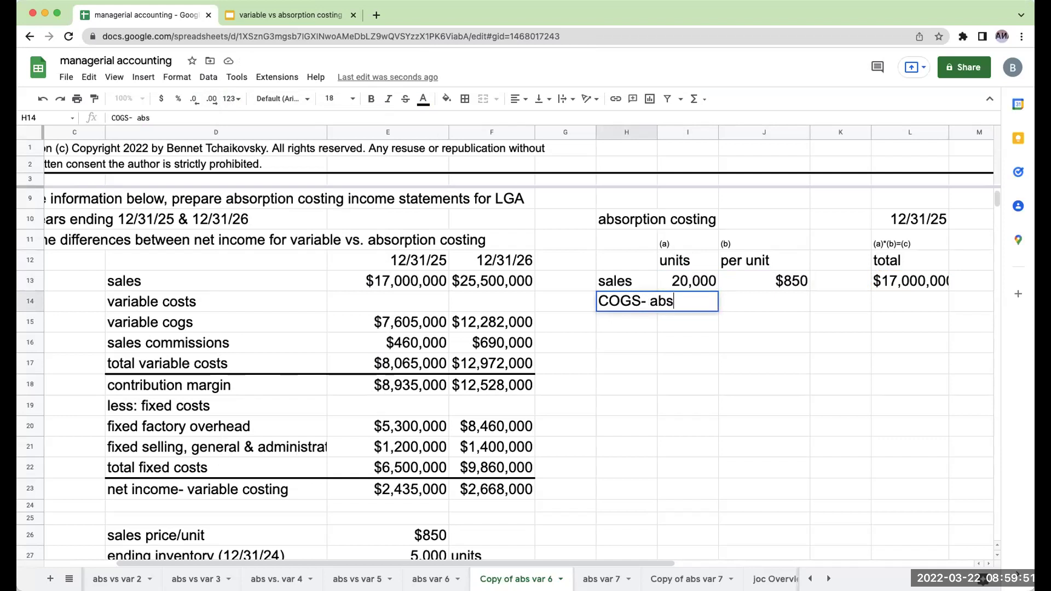
{"action": "key", "text": "Return"}
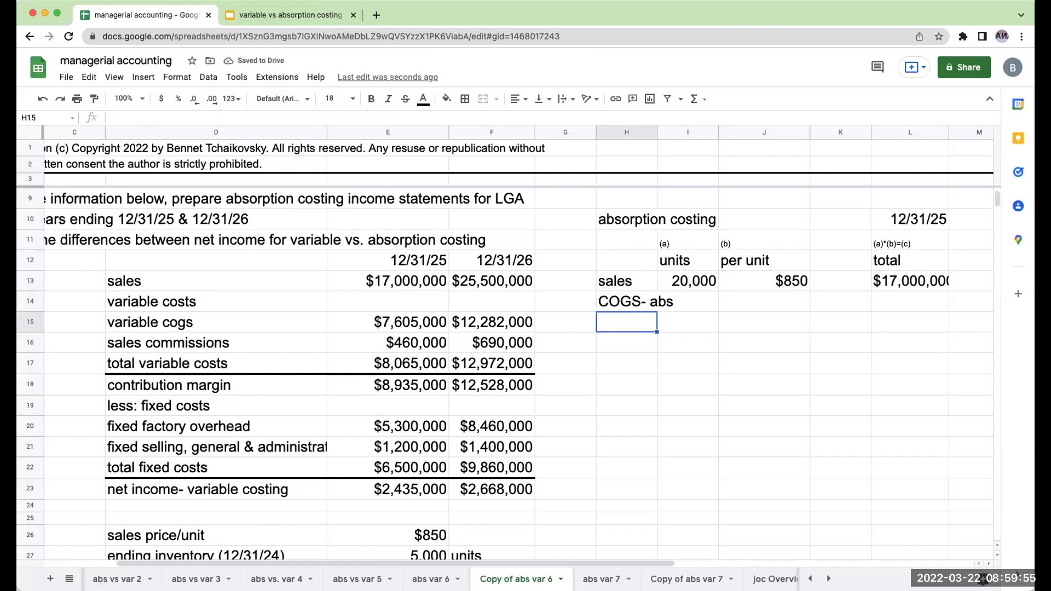
Step: Review the 12/31/24 ending inventory and the 2025 units produced against the units sold in I13
{"action": "scroll", "coordinate": [560, 359], "scroll_direction": "down", "scroll_amount": 2}
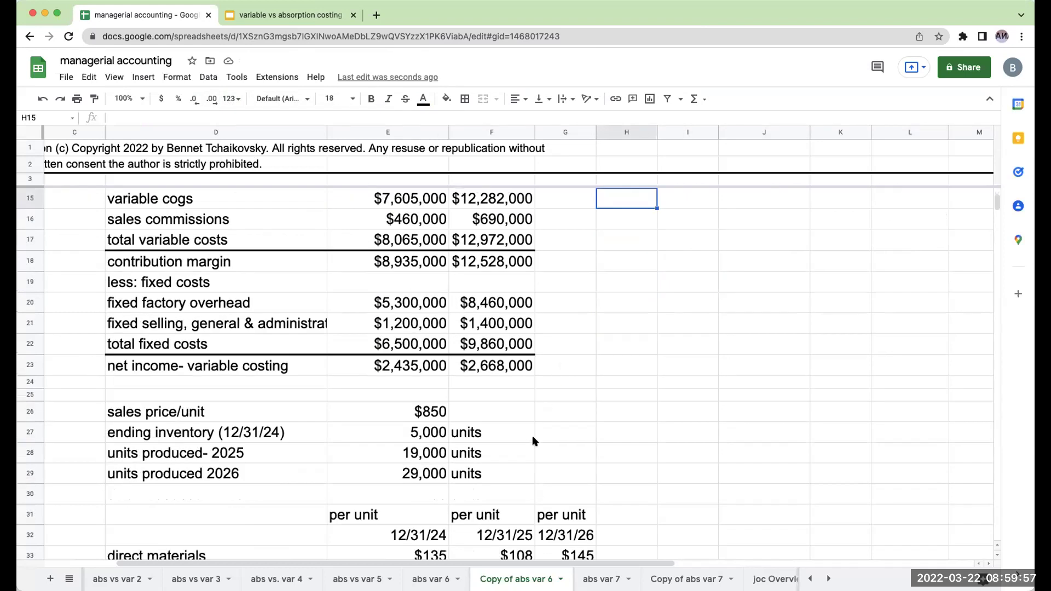
{"action": "left_click", "coordinate": [530, 436]}
{"action": "key", "text": "Right"}
{"action": "key", "text": "Left"}
{"action": "key", "text": "Left"}
{"action": "key", "text": "Left"}
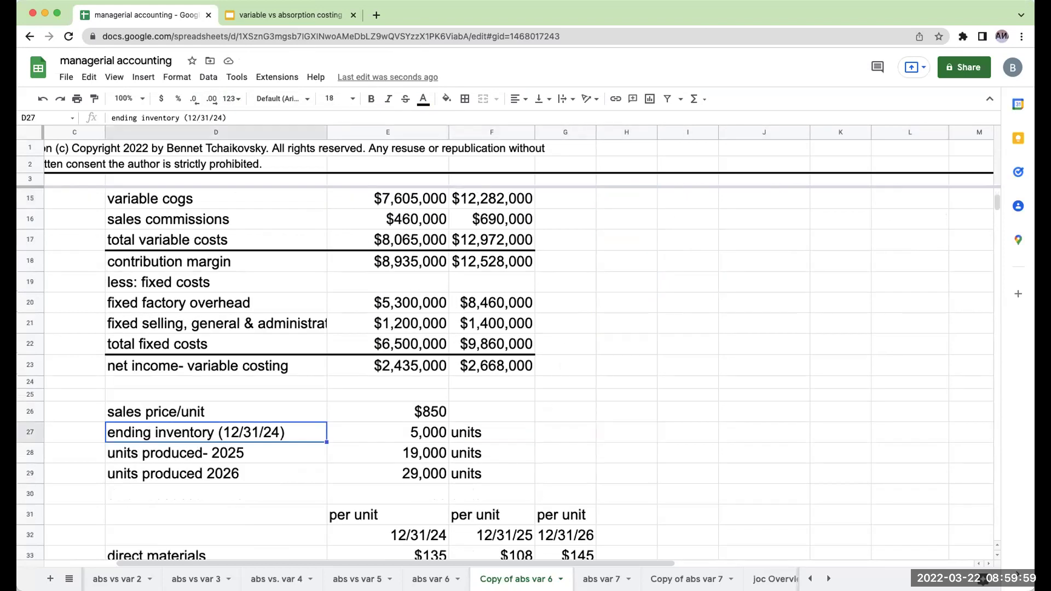
{"action": "key", "text": "Right"}
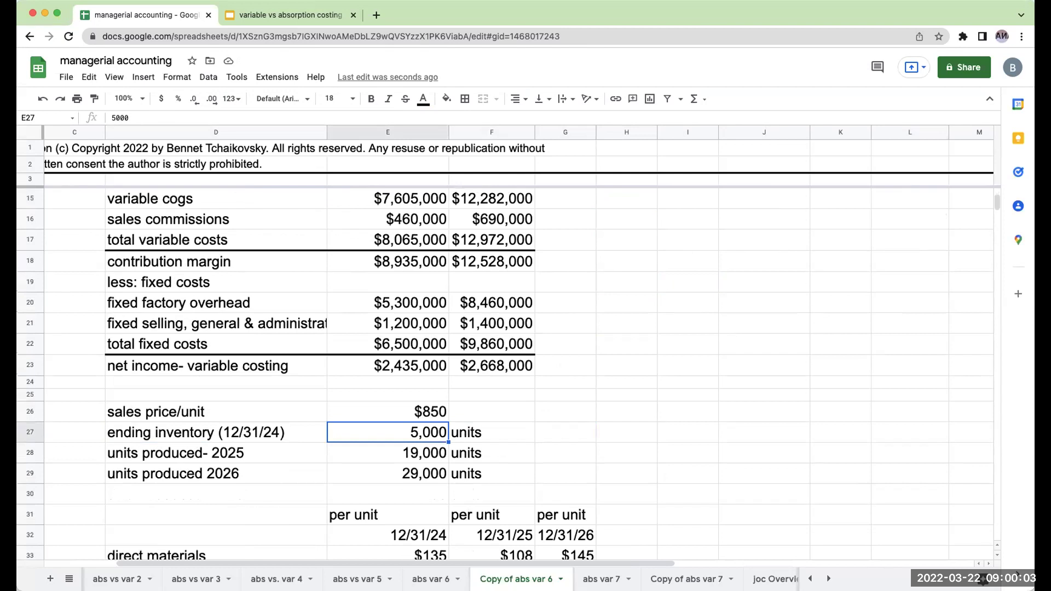
{"action": "key", "text": "Down"}
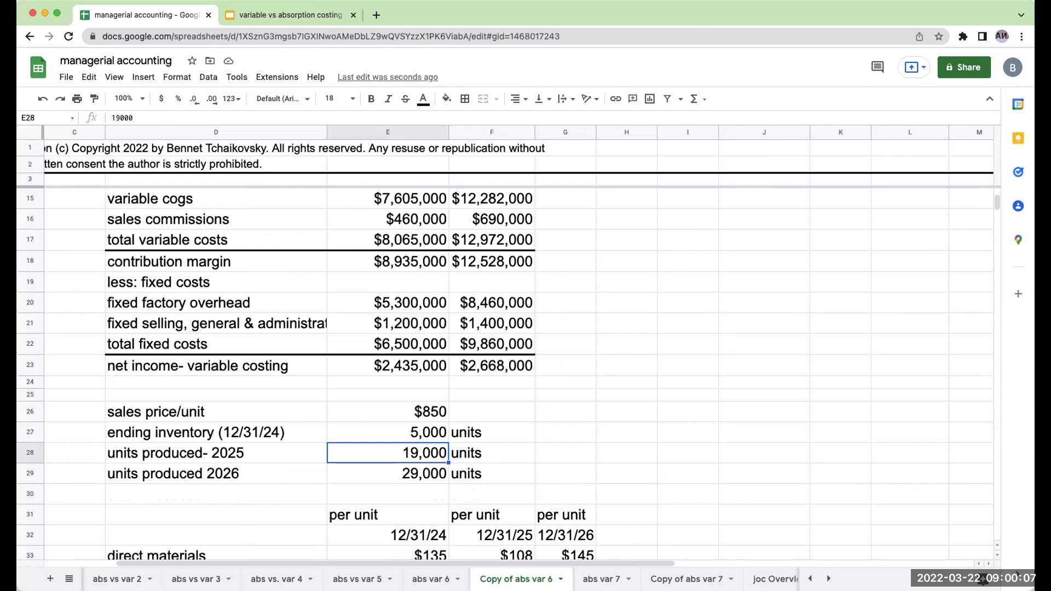
{"action": "key", "text": "Up"}
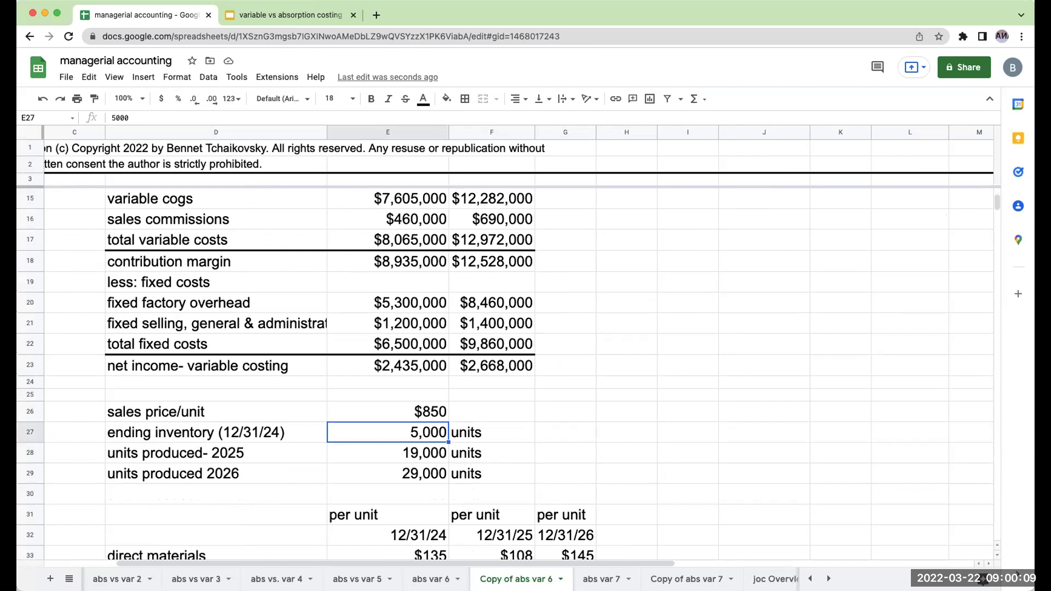
{"action": "scroll", "coordinate": [749, 326], "scroll_direction": "up", "scroll_amount": 5}
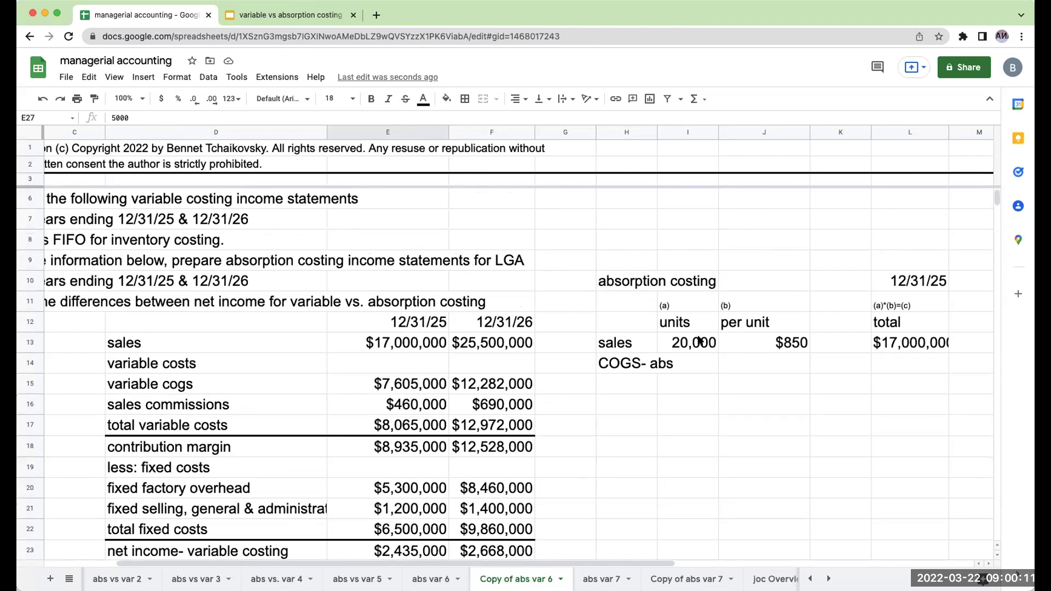
{"action": "left_click", "coordinate": [688, 343]}
{"action": "scroll", "coordinate": [580, 466], "scroll_direction": "down", "scroll_amount": 3}
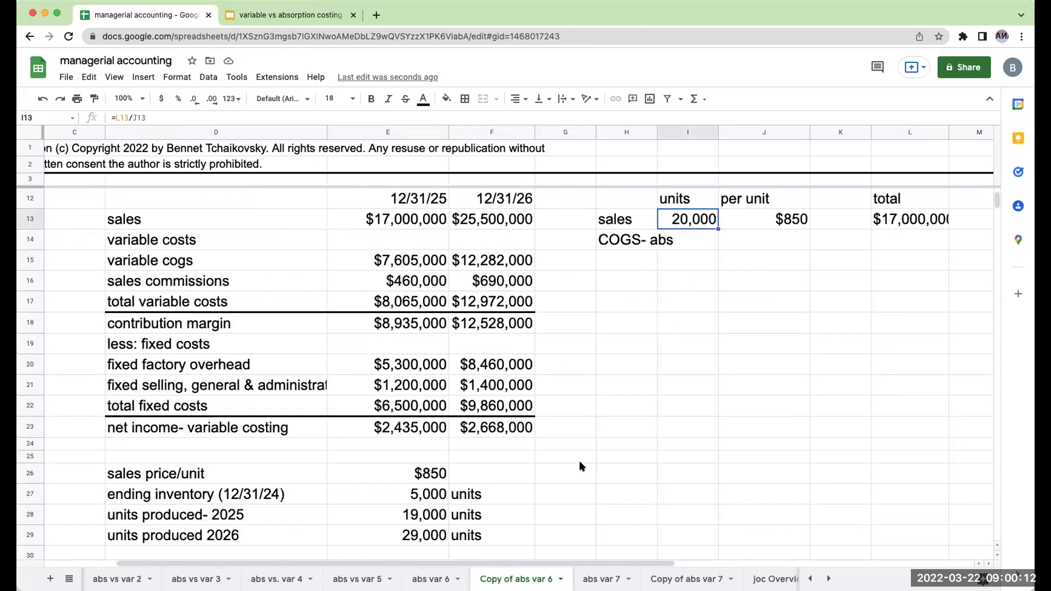
{"action": "left_click", "coordinate": [440, 504]}
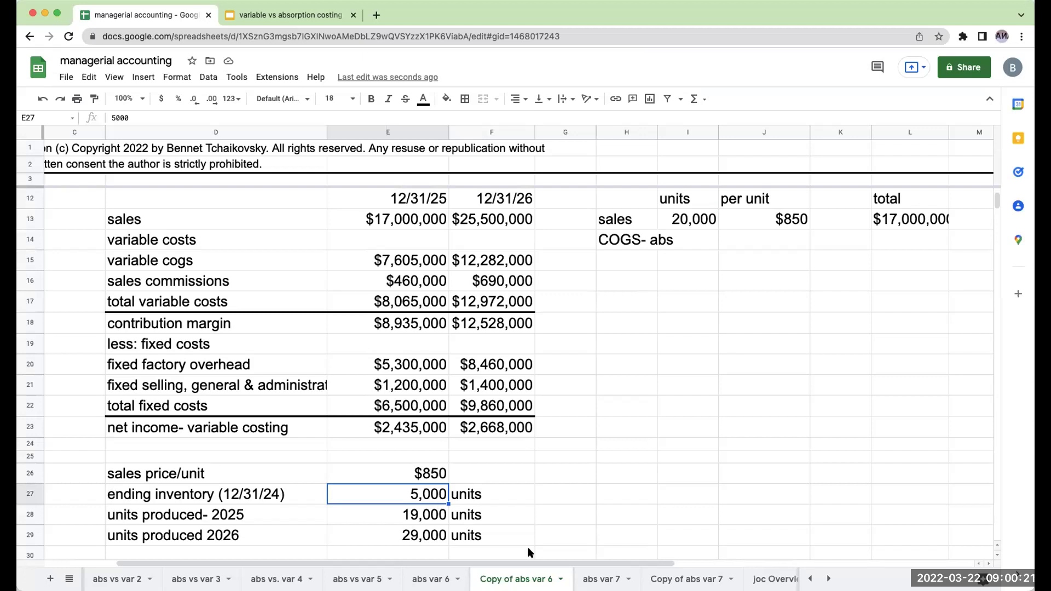
Step: Enter the line label "b/i- units" in H15 with 5000 units in I15
{"action": "left_click", "coordinate": [630, 256]}
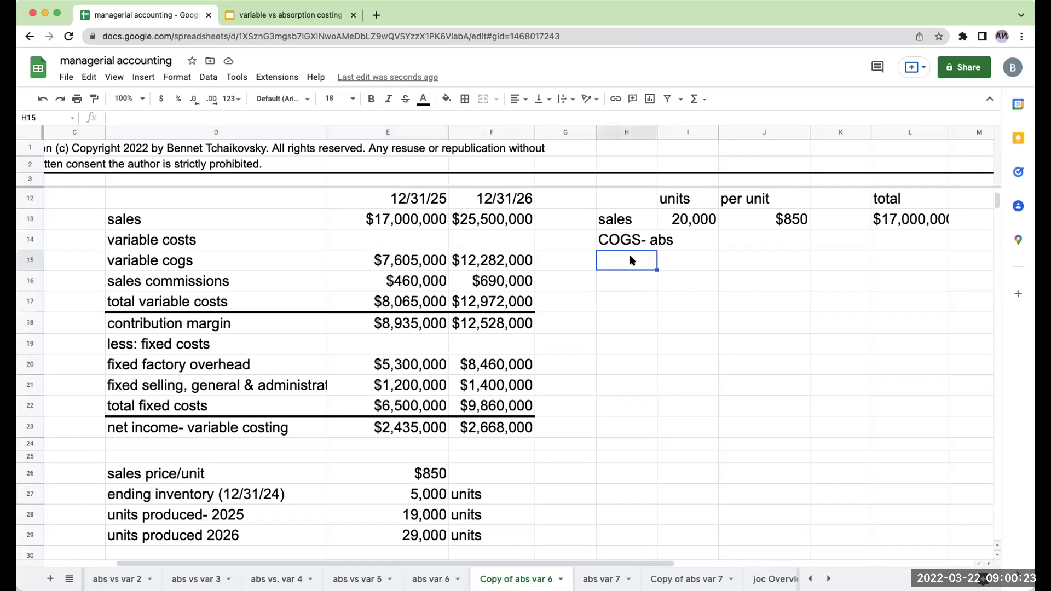
{"action": "type", "text": "b/i- units"}
{"action": "key", "text": "Return"}
{"action": "key", "text": "Up"}
{"action": "key", "text": "Right"}
{"action": "type", "text": "5000"}
{"action": "key", "text": "Return"}
{"action": "key", "text": "Up"}
Step: Fill the beginning inventory's per-unit cell J15 with bright green
{"action": "key", "text": "Right"}
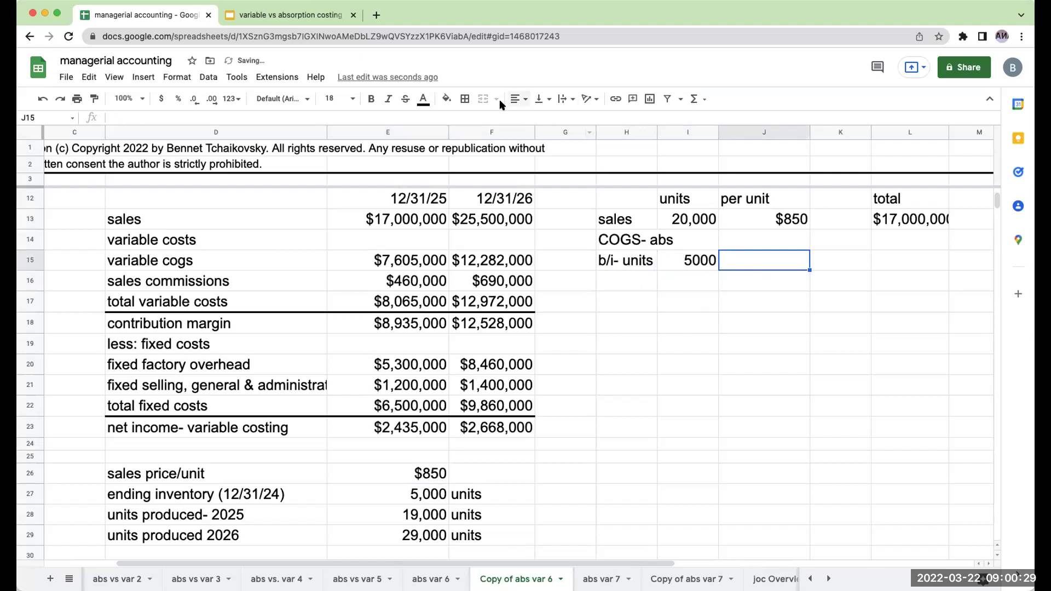
{"action": "left_click", "coordinate": [450, 101]}
{"action": "left_click", "coordinate": [501, 215]}
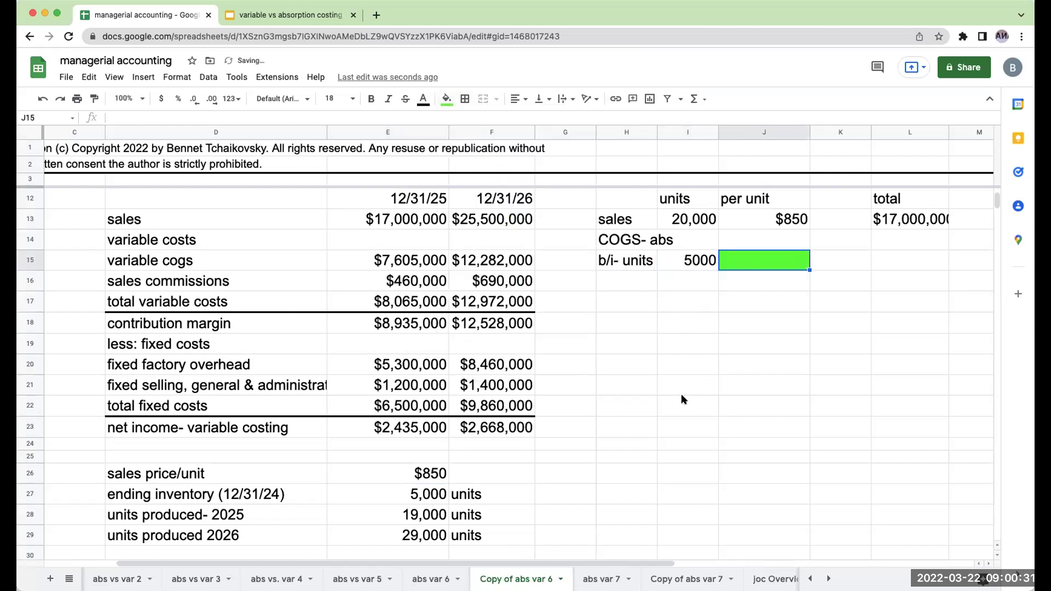
Step: Examine the 12/31/24 per-unit production costs, their total and the fixed factory overhead per unit in rows 33 to 38
{"action": "scroll", "coordinate": [677, 399], "scroll_direction": "down", "scroll_amount": 1}
{"action": "scroll", "coordinate": [677, 400], "scroll_direction": "down", "scroll_amount": 4}
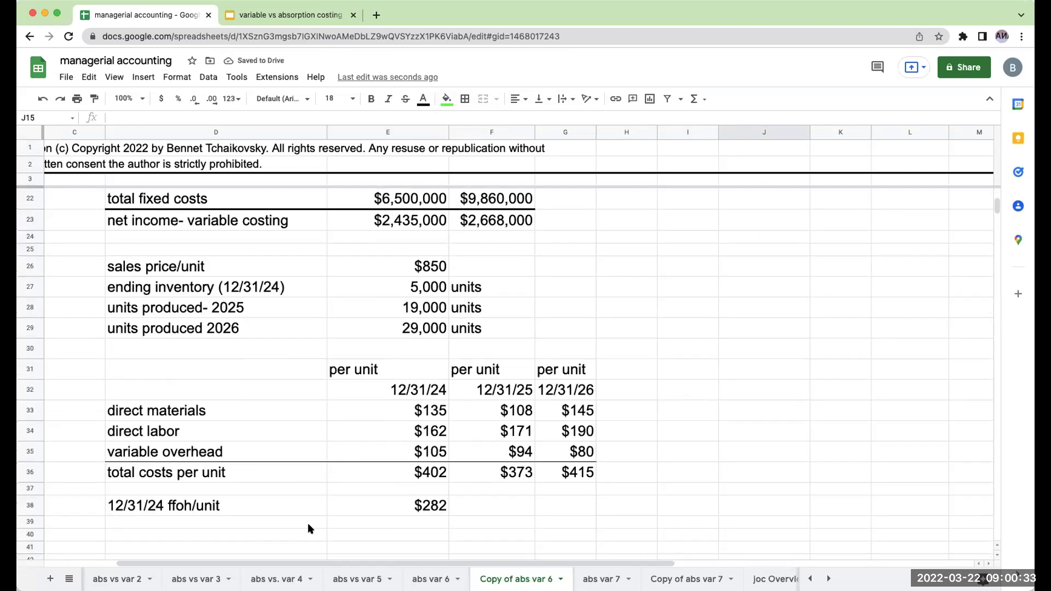
{"action": "left_click", "coordinate": [237, 535]}
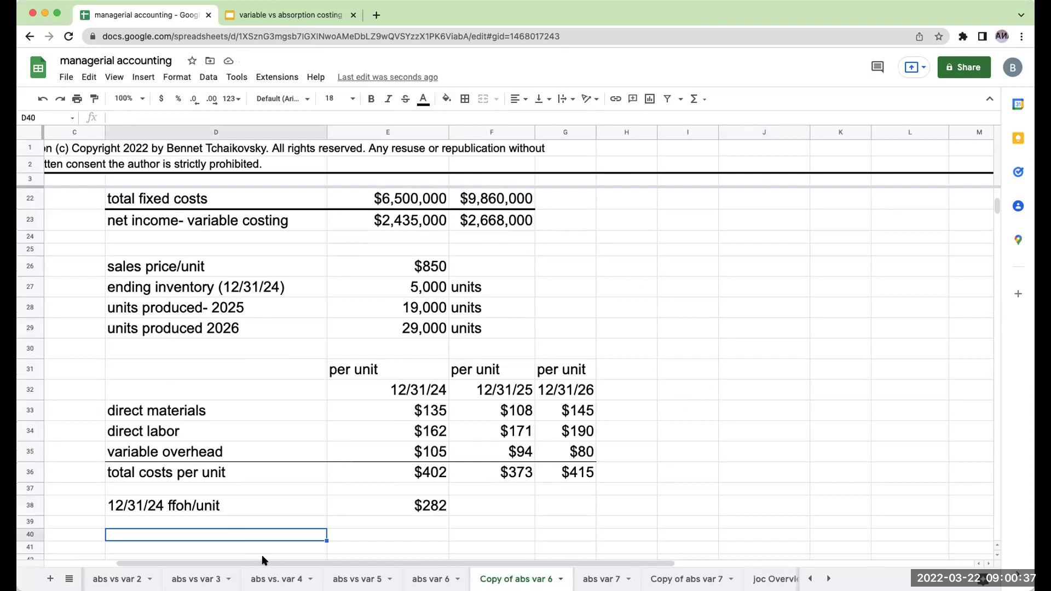
{"action": "left_click", "coordinate": [161, 410]}
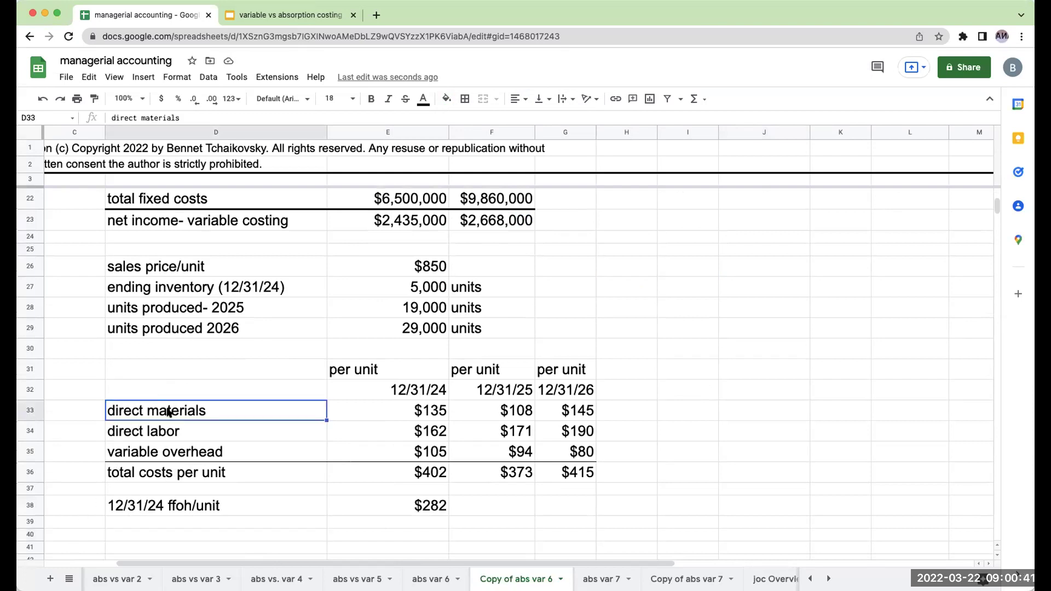
{"action": "key", "text": "Down"}
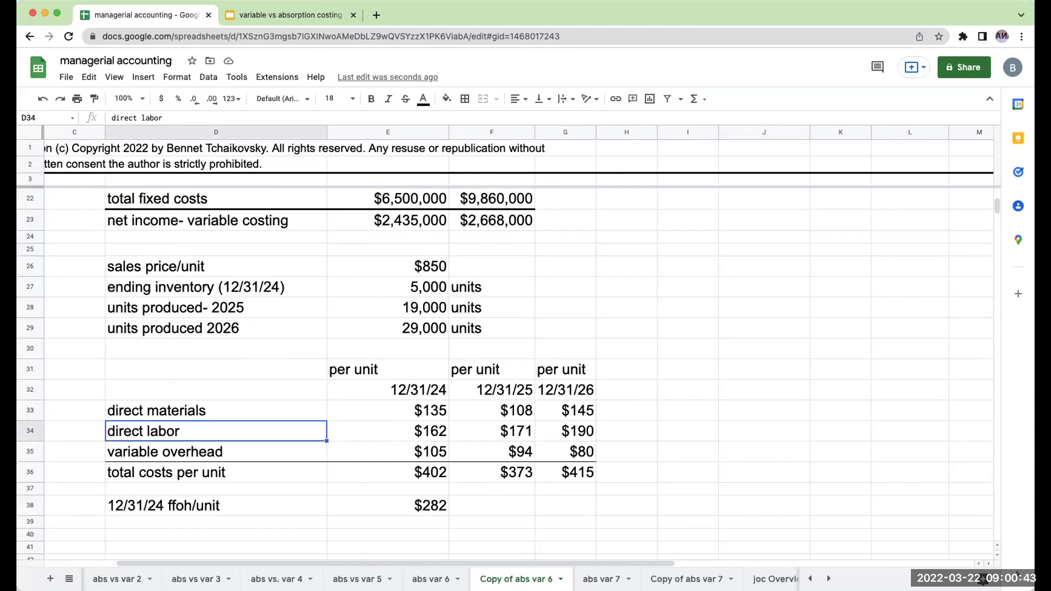
{"action": "key", "text": "Down"}
{"action": "key", "text": "Down"}
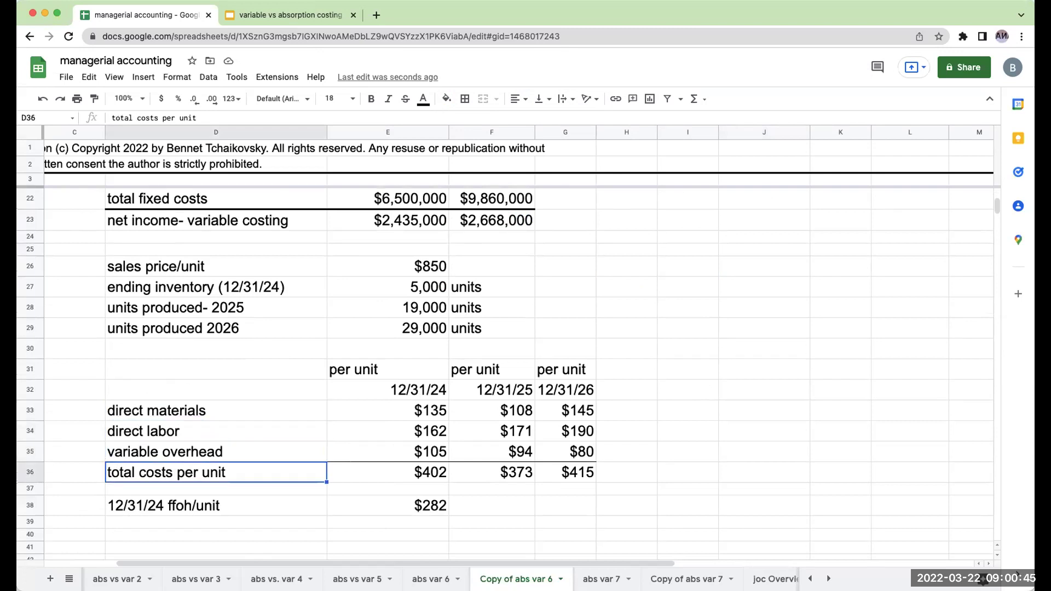
{"action": "key", "text": "Right"}
{"action": "key", "text": "Right"}
{"action": "key", "text": "Left"}
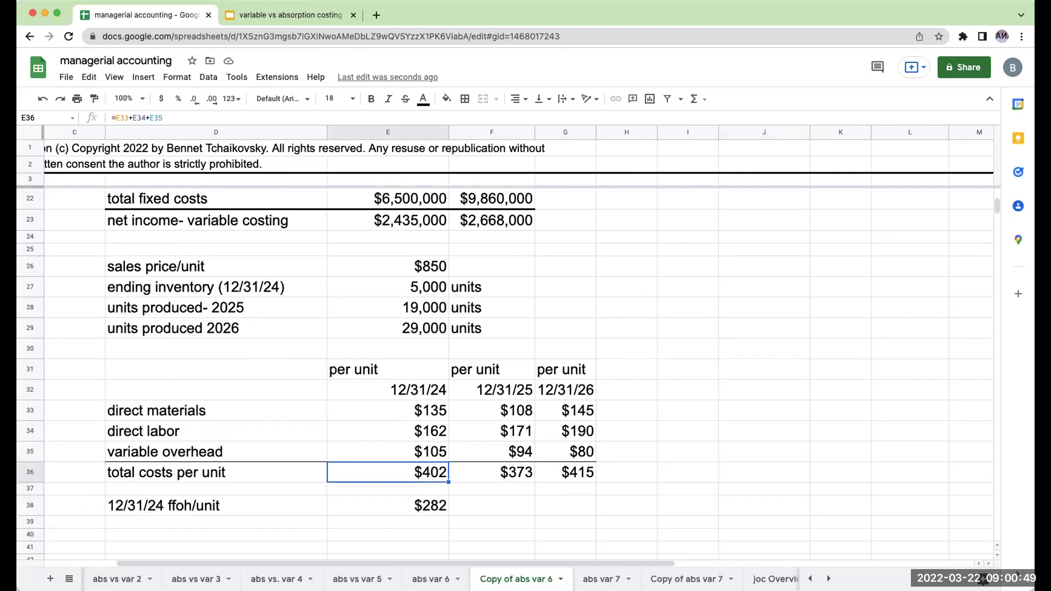
{"action": "key", "text": "Down"}
{"action": "key", "text": "Down"}
{"action": "key", "text": "Left"}
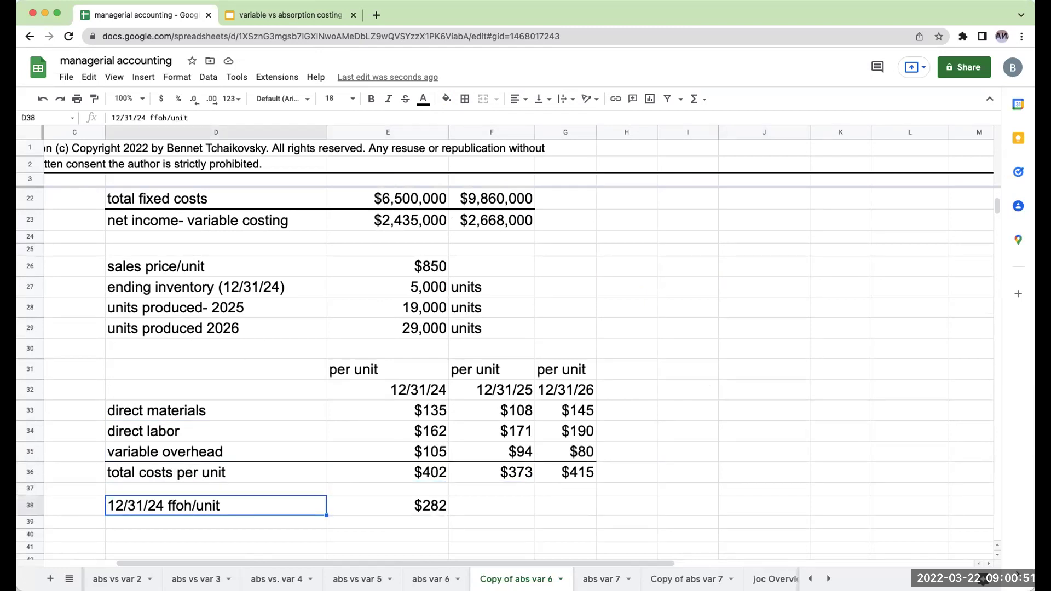
Step: Enter the label "total cost per unit- absorption" in D39 below the 12/31/24 ffoh/unit line
{"action": "key", "text": "Down"}
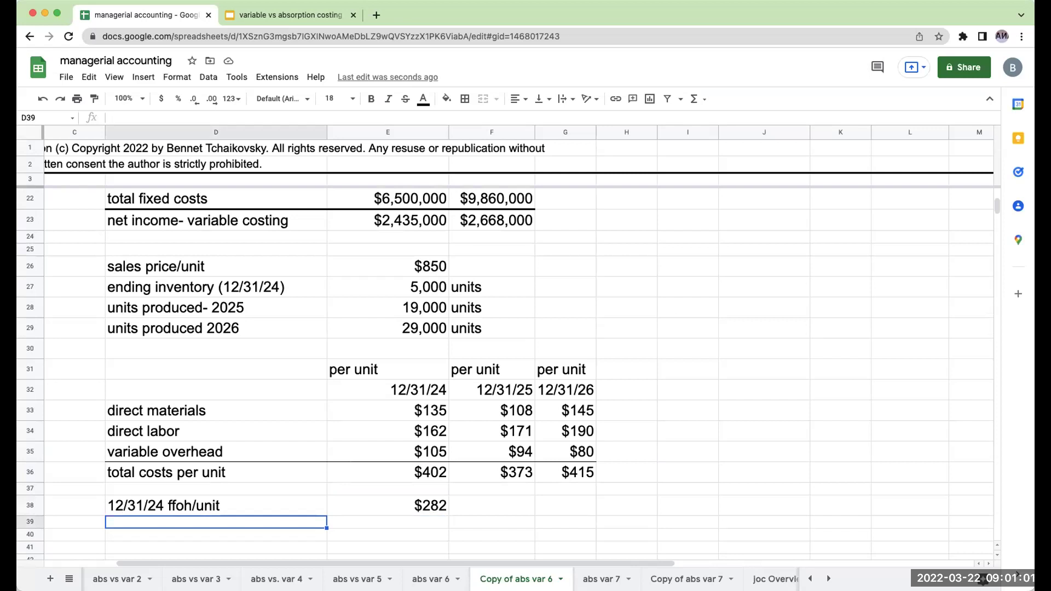
{"action": "type", "text": "total"}
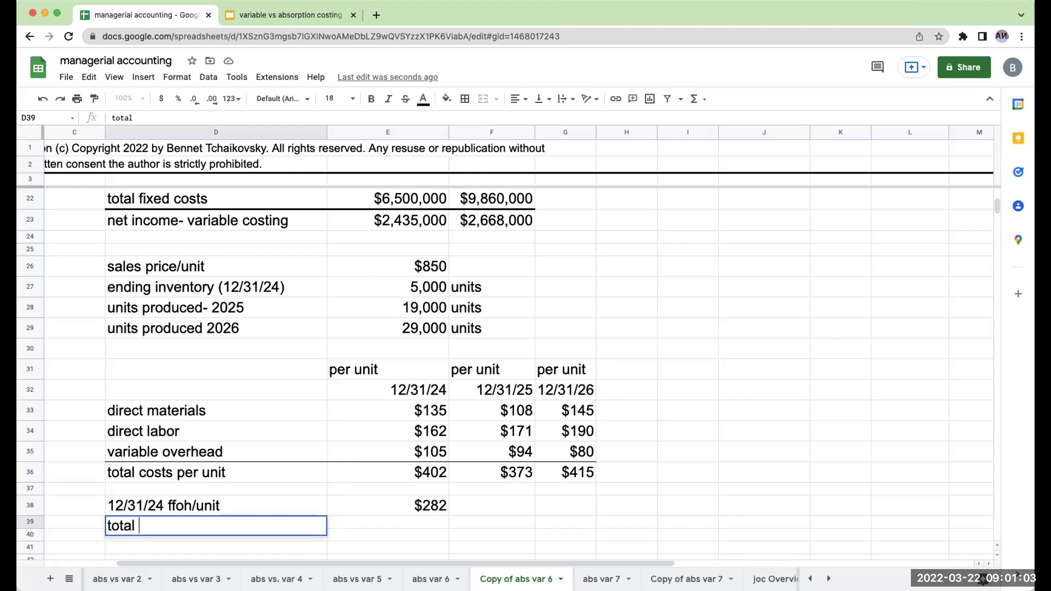
{"action": "type", "text": " cost per unit- absorp"}
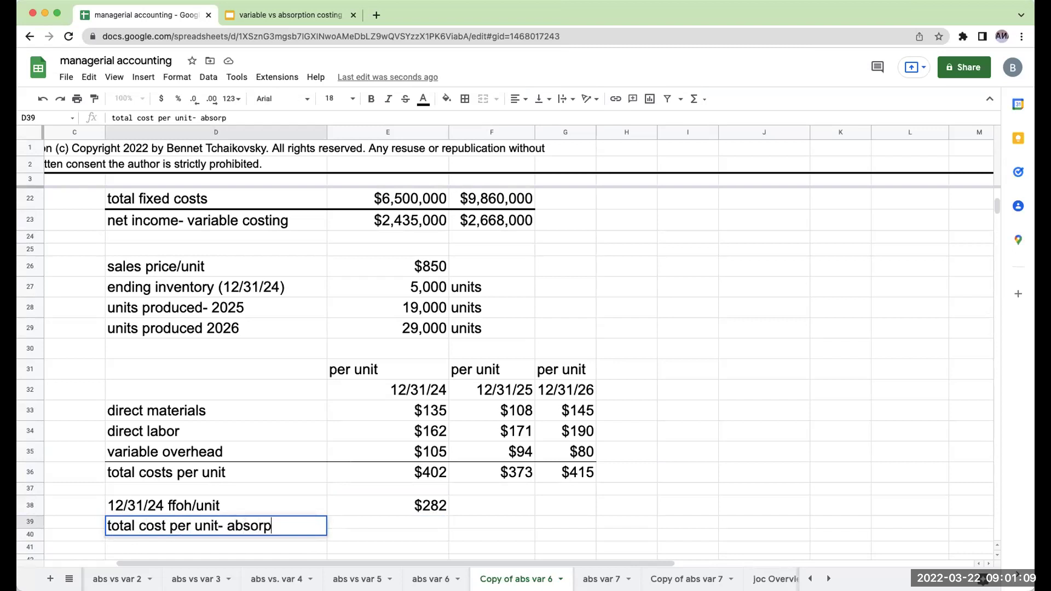
{"action": "type", "text": "tion"}
{"action": "key", "text": "Return"}
Step: Calculate the 12/31/24 absorption cost per unit in E39 by adding E36 and E38
{"action": "key", "text": "Up"}
{"action": "key", "text": "Right"}
{"action": "key", "text": "Right"}
{"action": "key", "text": "Left"}
{"action": "type", "text": "+"}
{"action": "key", "text": "Up"}
{"action": "key", "text": "Up"}
{"action": "key", "text": "Up"}
{"action": "type", "text": "+"}
{"action": "key", "text": "Up"}
{"action": "key", "text": "Return"}
Step: Add a top border across the absorption cost per unit row, D39:G39
{"action": "left_click_drag", "start_coordinate": [164, 534], "coordinate": [572, 527]}
{"action": "left_click", "coordinate": [465, 100]}
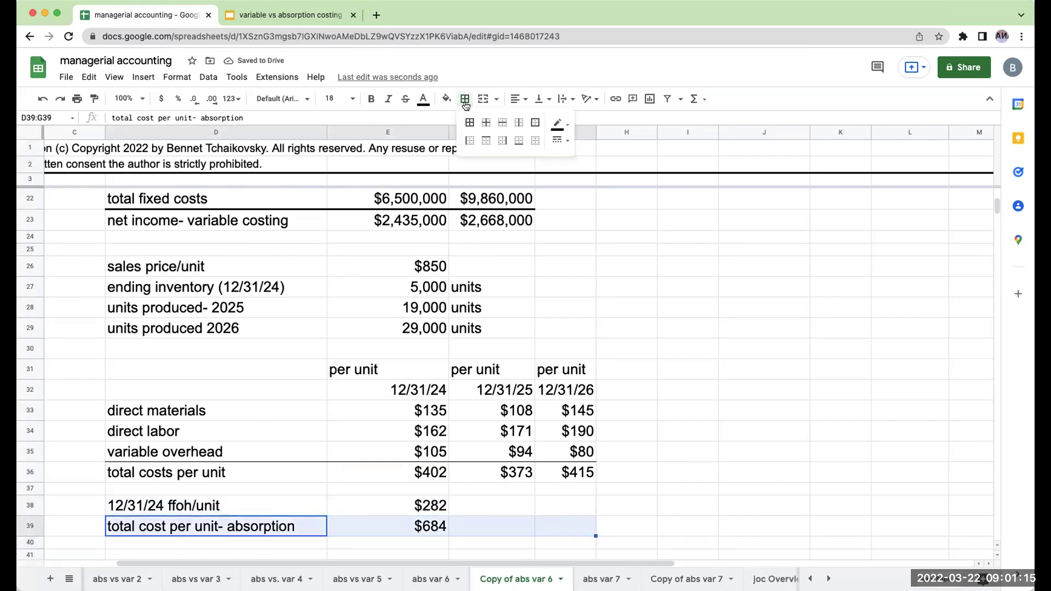
{"action": "left_click", "coordinate": [486, 141]}
{"action": "left_click", "coordinate": [702, 349]}
Step: Link the beginning inventory's per-unit cost in J15 to the absorption cost per unit in E39
{"action": "left_click", "coordinate": [421, 530]}
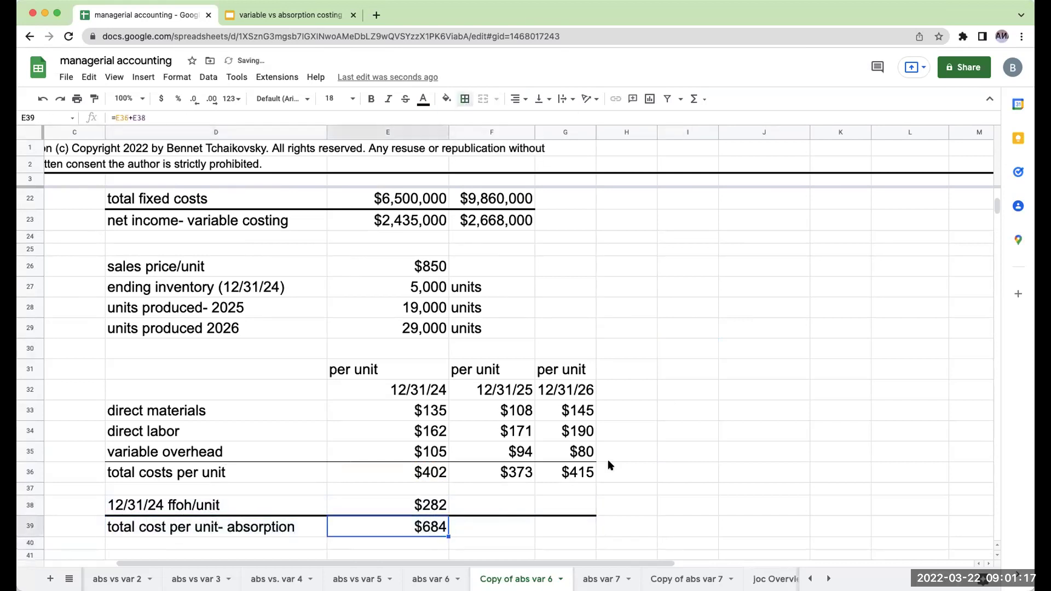
{"action": "scroll", "coordinate": [663, 408], "scroll_direction": "up", "scroll_amount": 10}
{"action": "left_click", "coordinate": [762, 361]}
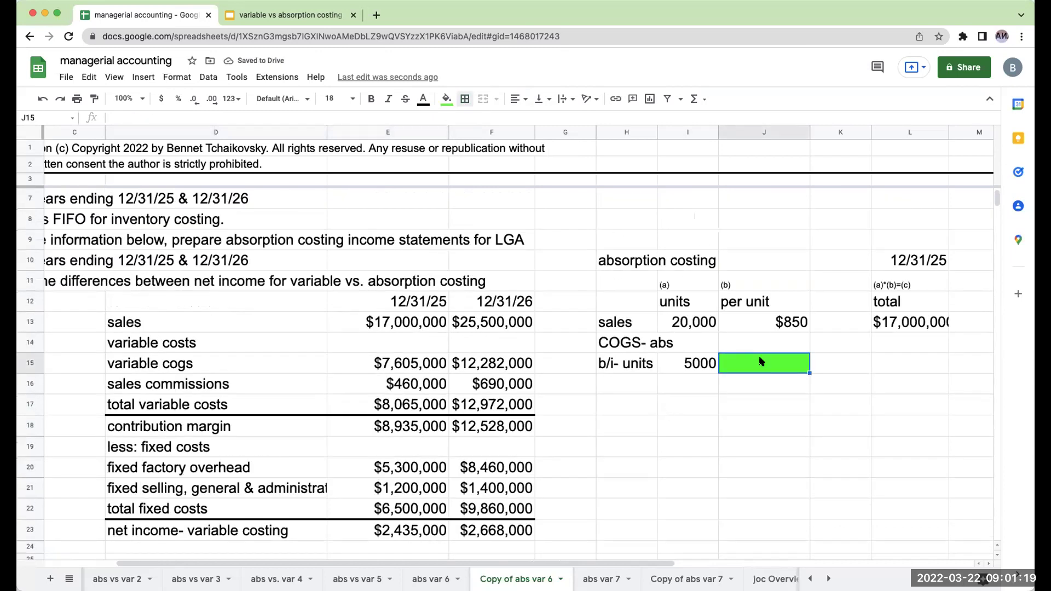
{"action": "type", "text": "+"}
{"action": "scroll", "coordinate": [596, 422], "scroll_direction": "down", "scroll_amount": 10}
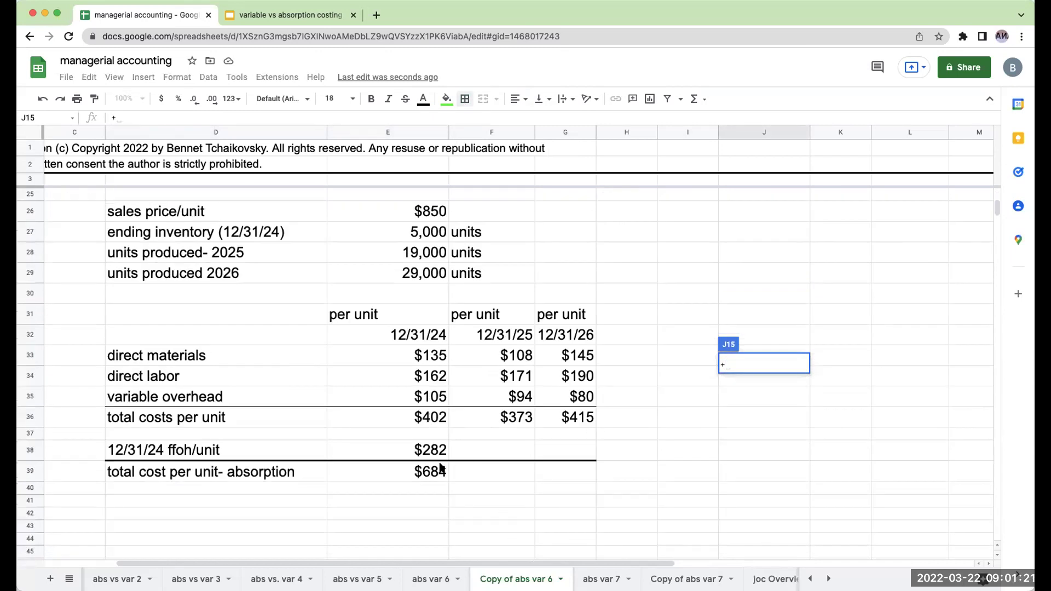
{"action": "left_click", "coordinate": [441, 468]}
{"action": "key", "text": "Return"}
{"action": "scroll", "coordinate": [507, 395], "scroll_direction": "up", "scroll_amount": 3}
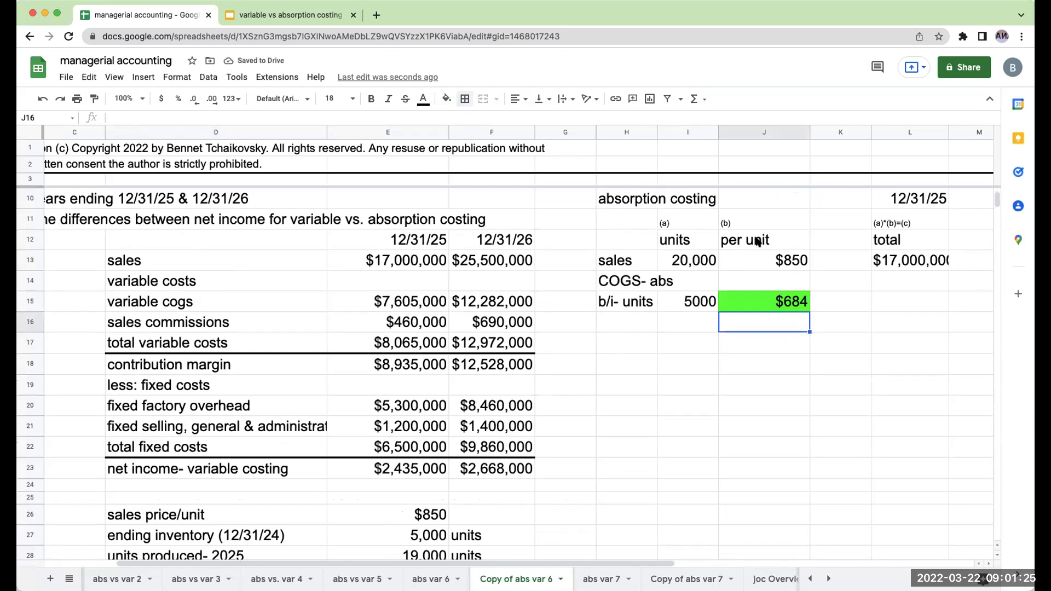
Step: Check units sold against beginning inventory and 2025 production, and enter the line label "cy-units" in H16
{"action": "left_click", "coordinate": [693, 260]}
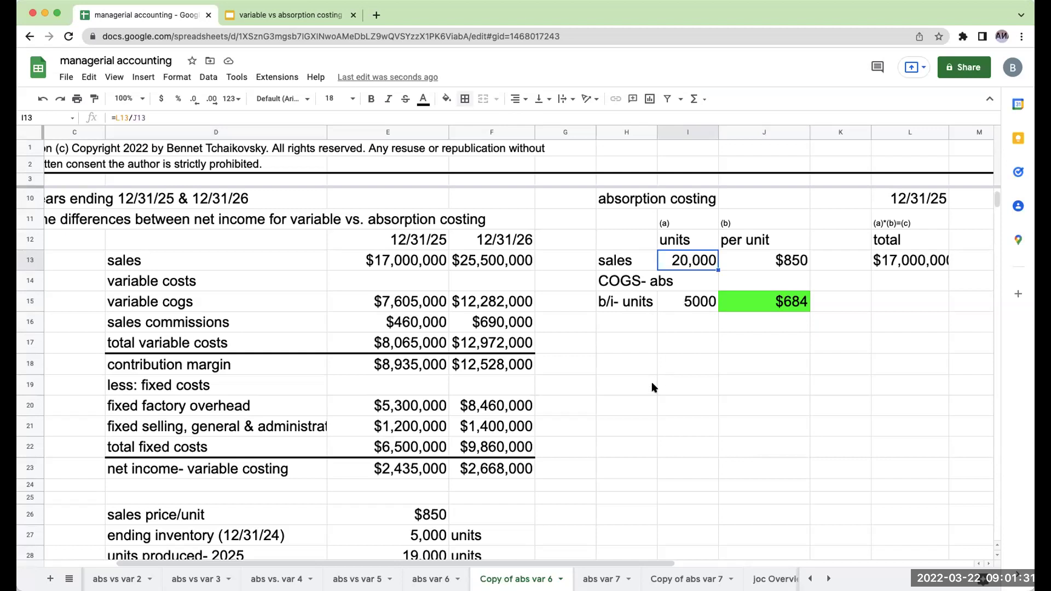
{"action": "scroll", "coordinate": [652, 382], "scroll_direction": "down", "scroll_amount": 5}
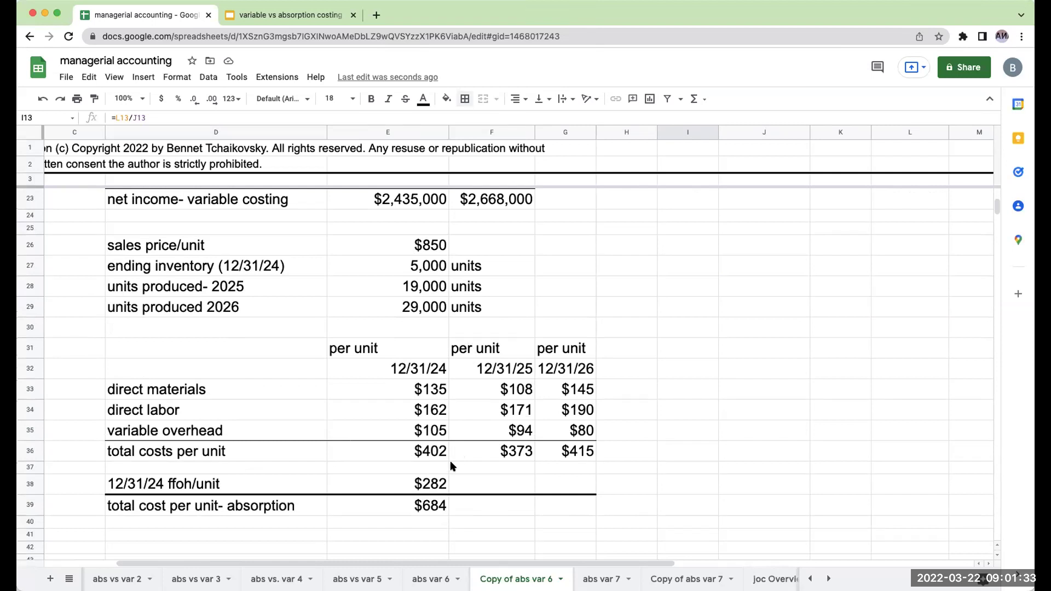
{"action": "left_click", "coordinate": [417, 267]}
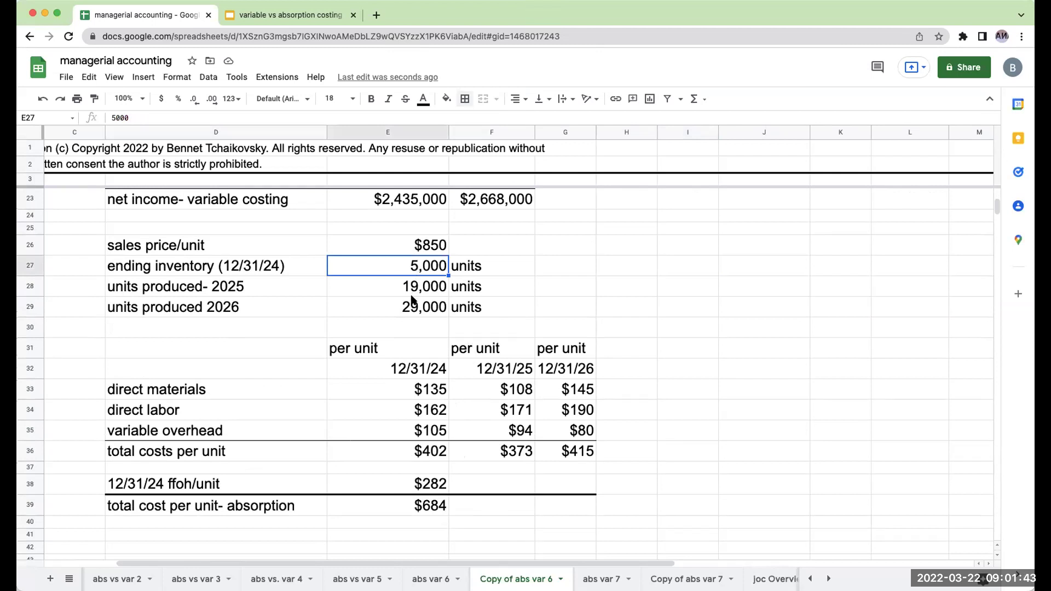
{"action": "left_click", "coordinate": [414, 286]}
{"action": "scroll", "coordinate": [585, 326], "scroll_direction": "up", "scroll_amount": 5}
{"action": "left_click", "coordinate": [631, 357]}
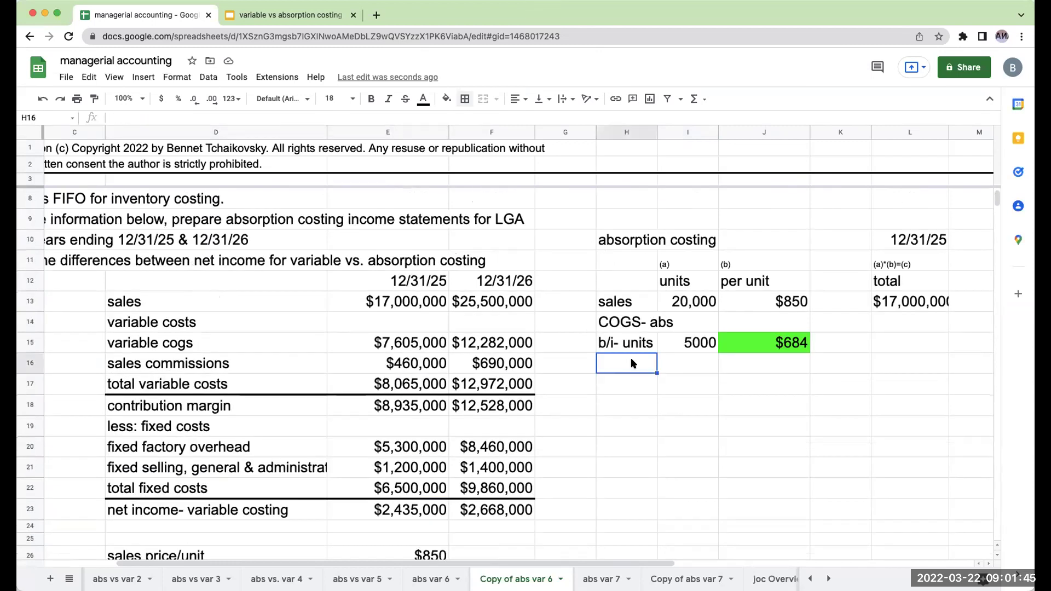
{"action": "type", "text": "cy-units"}
{"action": "key", "text": "Return"}
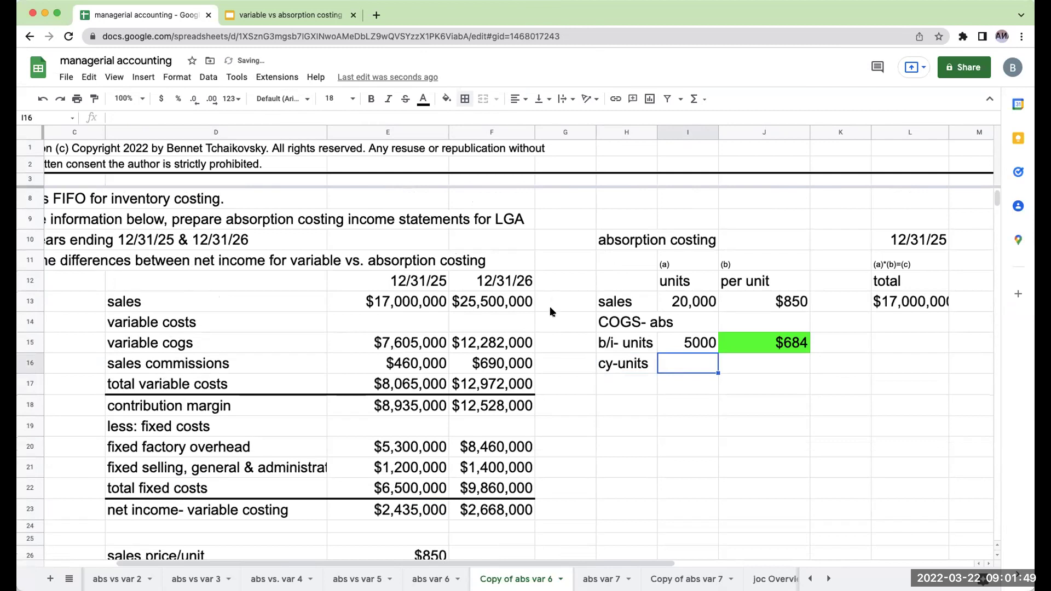
Step: Check the 2025 units produced in E28 and enter 15000 current-year units in I16
{"action": "scroll", "coordinate": [550, 312], "scroll_direction": "down", "scroll_amount": 3}
{"action": "left_click", "coordinate": [416, 495]}
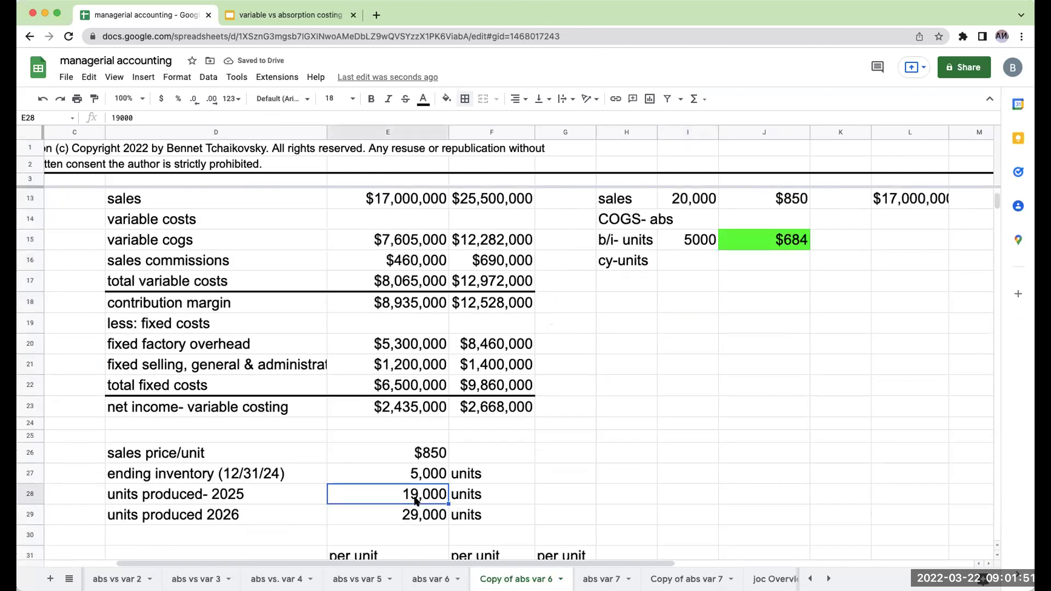
{"action": "scroll", "coordinate": [566, 425], "scroll_direction": "up", "scroll_amount": 3}
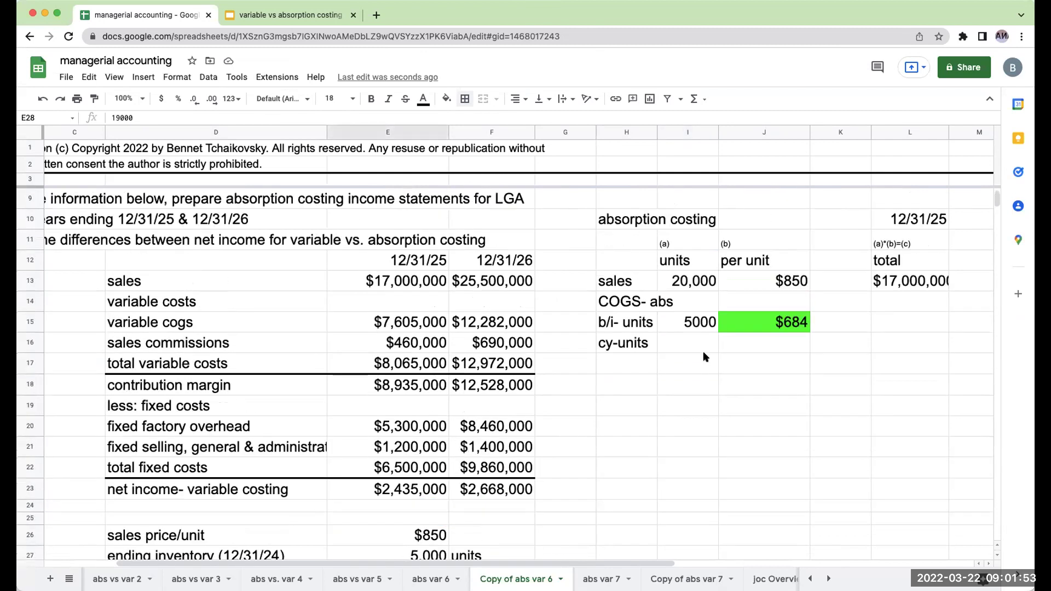
{"action": "left_click", "coordinate": [699, 339]}
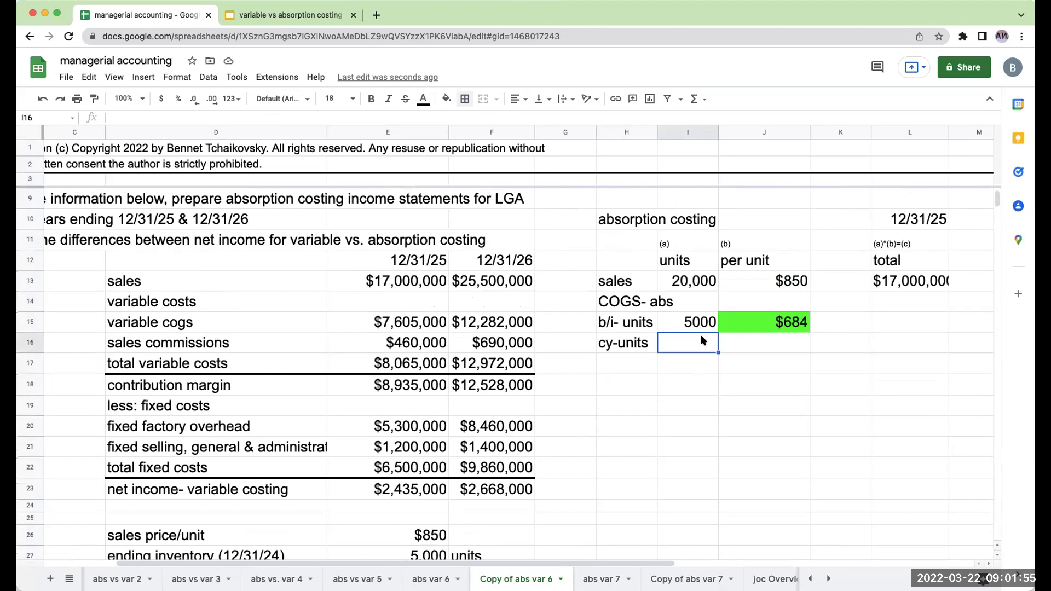
{"action": "type", "text": "15000"}
{"action": "key", "text": "Return"}
{"action": "key", "text": "Up"}
{"action": "key", "text": "Right"}
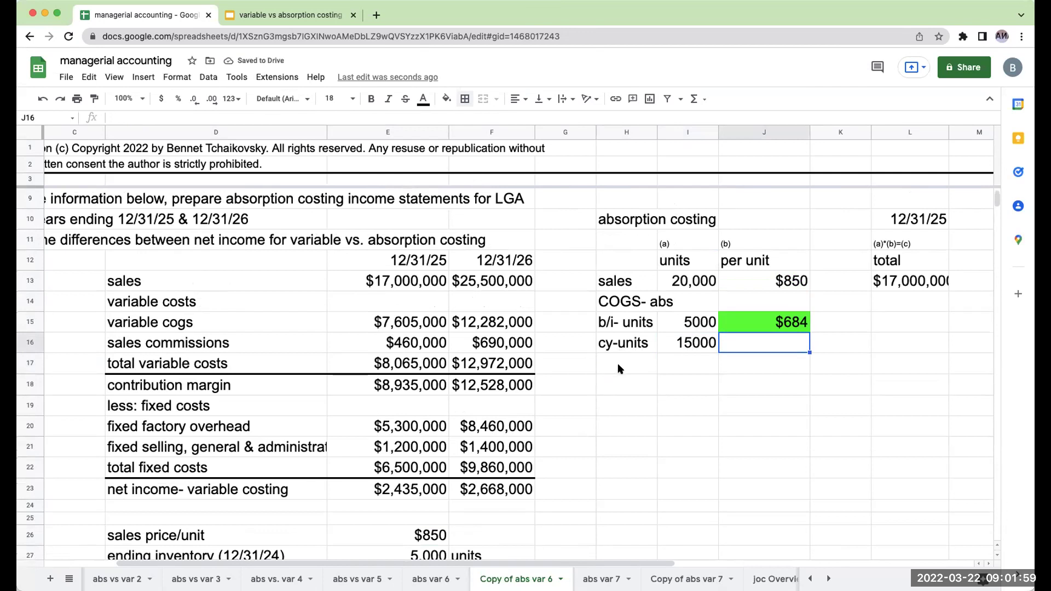
Step: Check the per-unit cost table for 12/31/25 and fill the current-year per-unit cell J16 with yellow
{"action": "scroll", "coordinate": [617, 363], "scroll_direction": "down", "scroll_amount": 3}
{"action": "scroll", "coordinate": [609, 379], "scroll_direction": "down", "scroll_amount": 9}
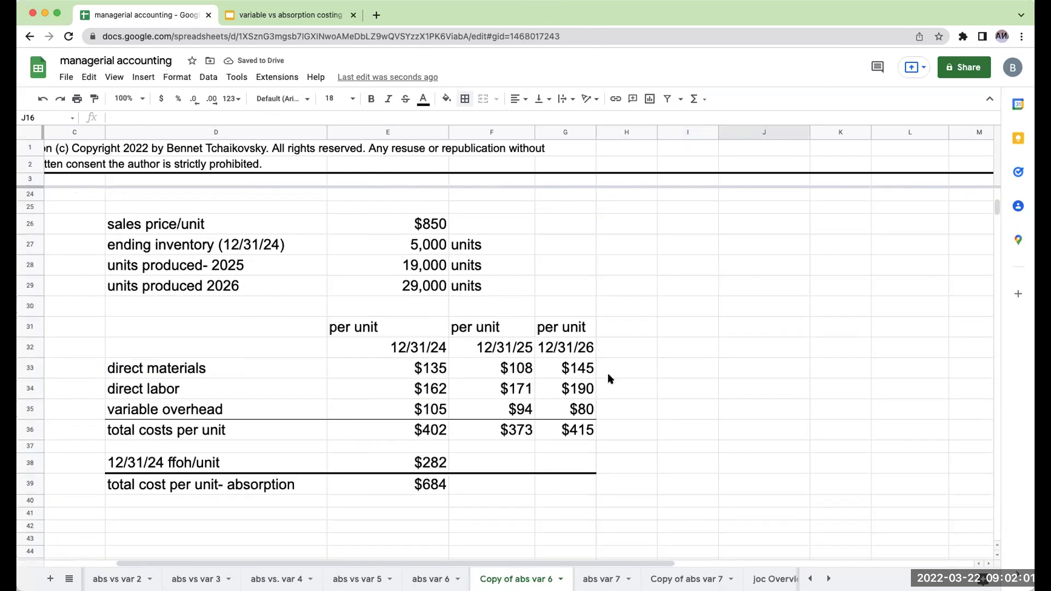
{"action": "left_click", "coordinate": [478, 479]}
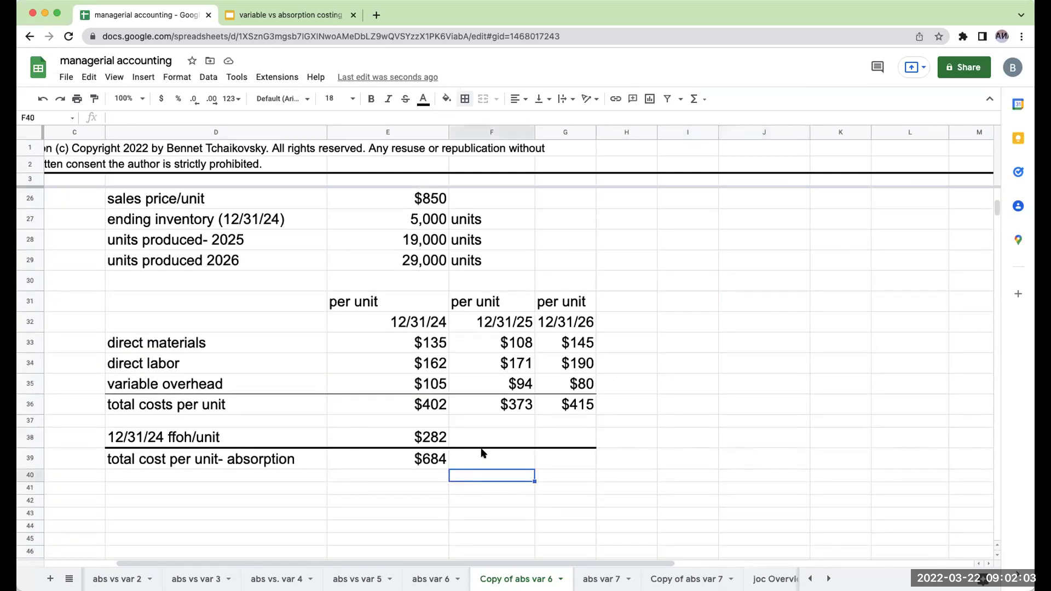
{"action": "scroll", "coordinate": [602, 339], "scroll_direction": "up", "scroll_amount": 15}
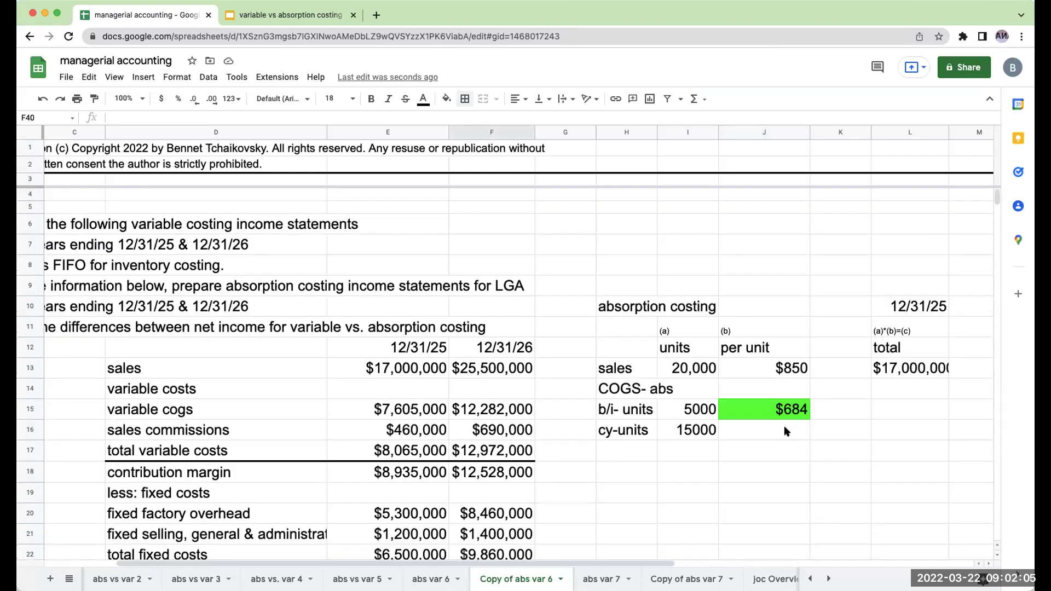
{"action": "left_click", "coordinate": [785, 431]}
{"action": "left_click", "coordinate": [446, 99]}
{"action": "left_click", "coordinate": [491, 214]}
Step: Rename the label in D36 as "total variable costs per unit"
{"action": "scroll", "coordinate": [643, 405], "scroll_direction": "down", "scroll_amount": 3}
{"action": "scroll", "coordinate": [643, 406], "scroll_direction": "down", "scroll_amount": 7}
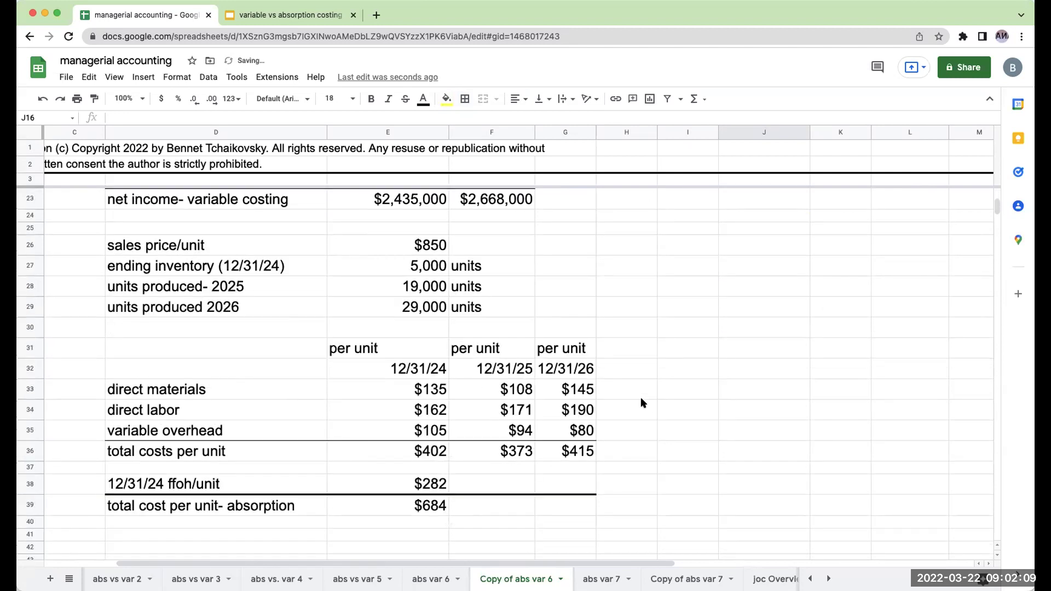
{"action": "left_click", "coordinate": [514, 446]}
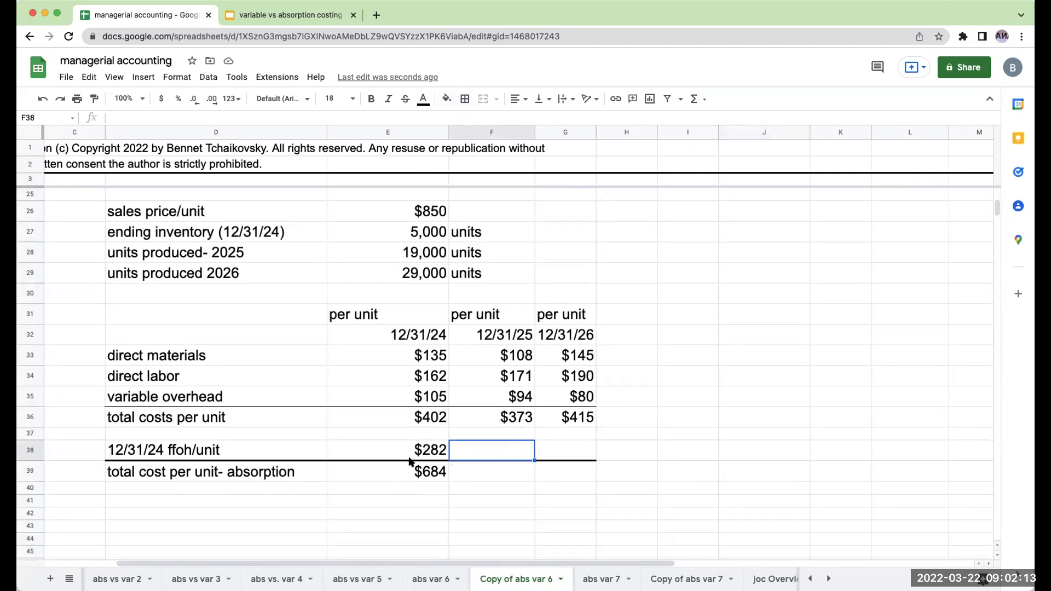
{"action": "left_click", "coordinate": [480, 417]}
{"action": "left_click", "coordinate": [138, 424]}
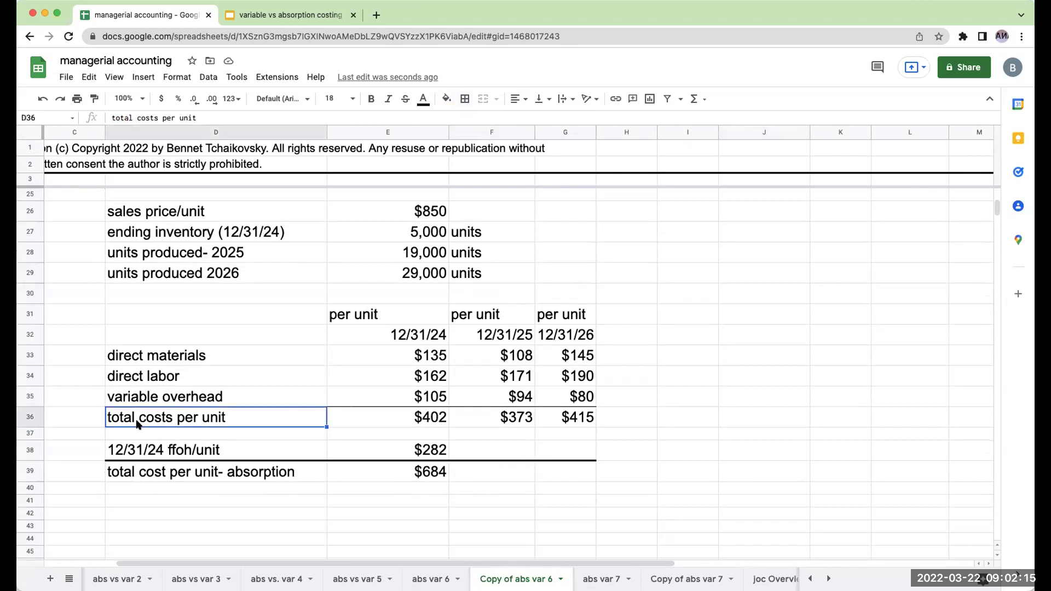
{"action": "left_click", "coordinate": [138, 117]}
{"action": "type", "text": "variable"}
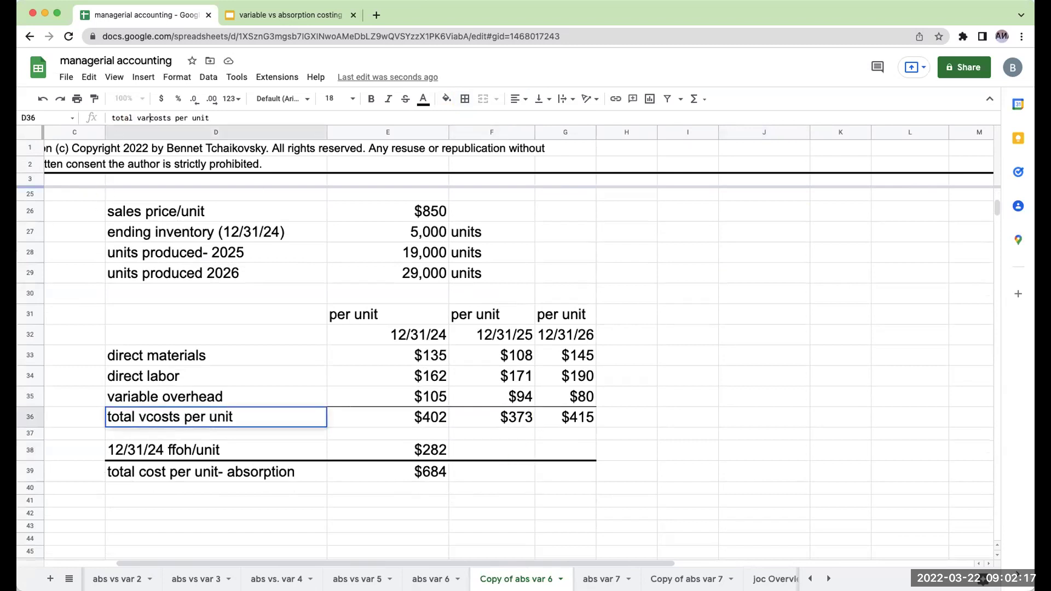
{"action": "key", "text": "Return"}
{"action": "key", "text": "Up"}
{"action": "key", "text": "Right"}
{"action": "key", "text": "Right"}
{"action": "key", "text": "Right"}
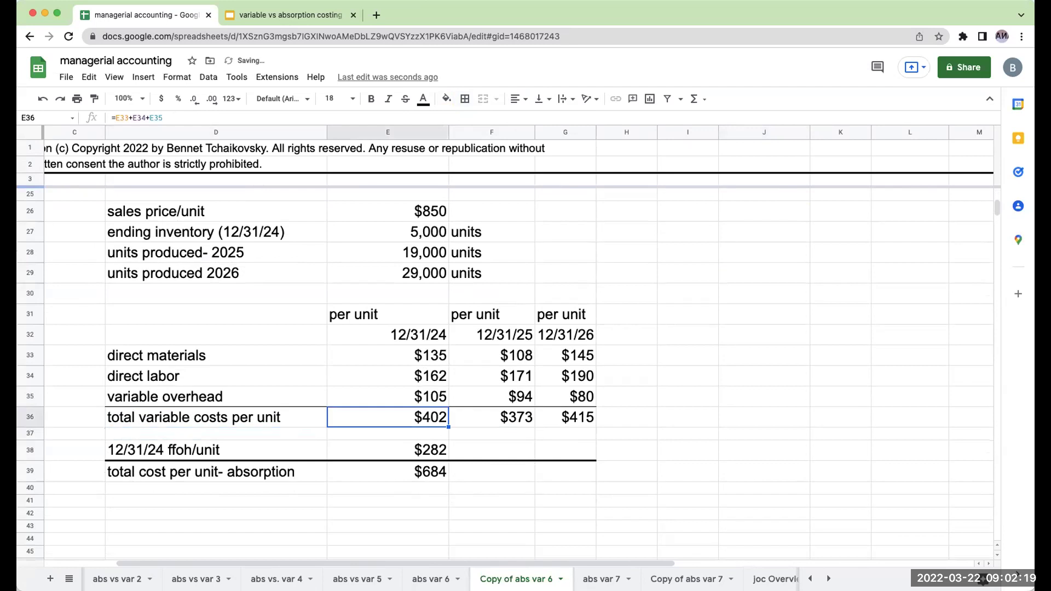
Step: Fill the 12/31/25 fixed factory overhead per unit cell F38 with a pale yellow-orange color
{"action": "key", "text": "Left"}
{"action": "key", "text": "Down"}
{"action": "key", "text": "Down"}
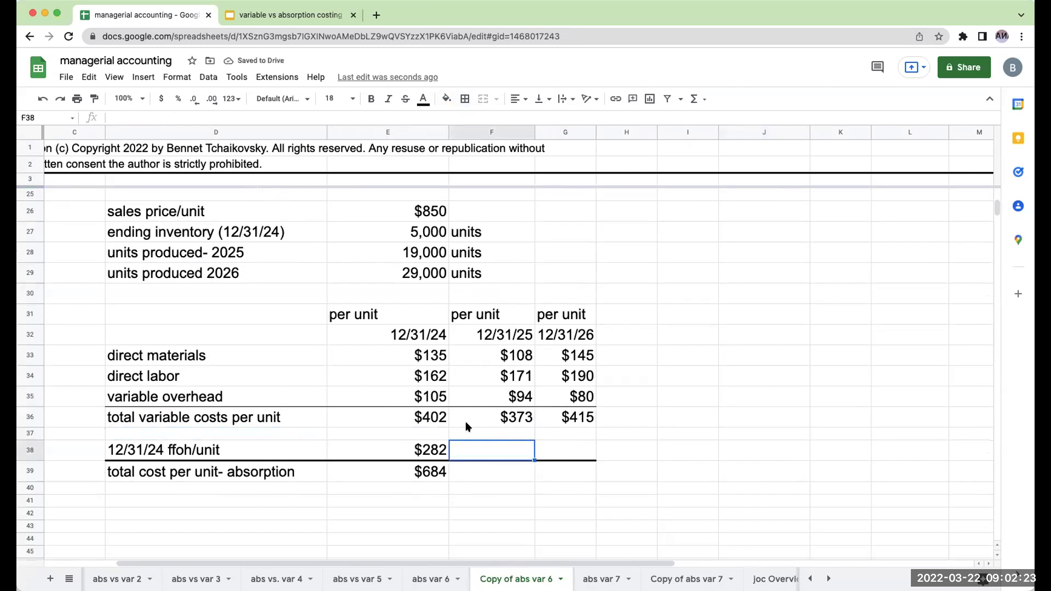
{"action": "left_click", "coordinate": [446, 99]}
{"action": "left_click", "coordinate": [491, 240]}
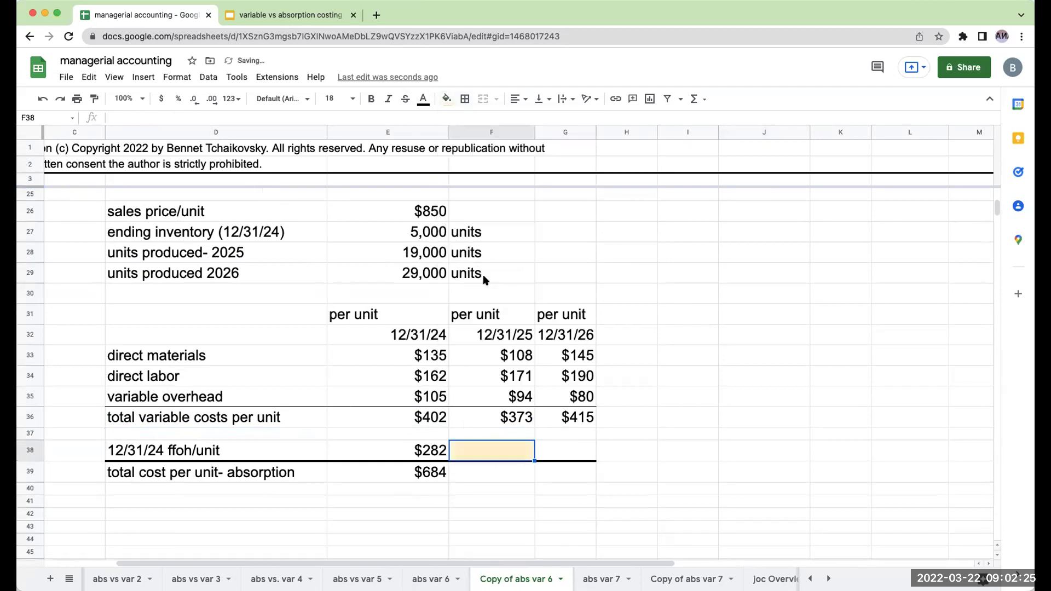
Step: Enter the label "fixed factory overhead" in D41, below the absorption cost per unit row
{"action": "left_click", "coordinate": [475, 503]}
{"action": "left_click", "coordinate": [400, 500]}
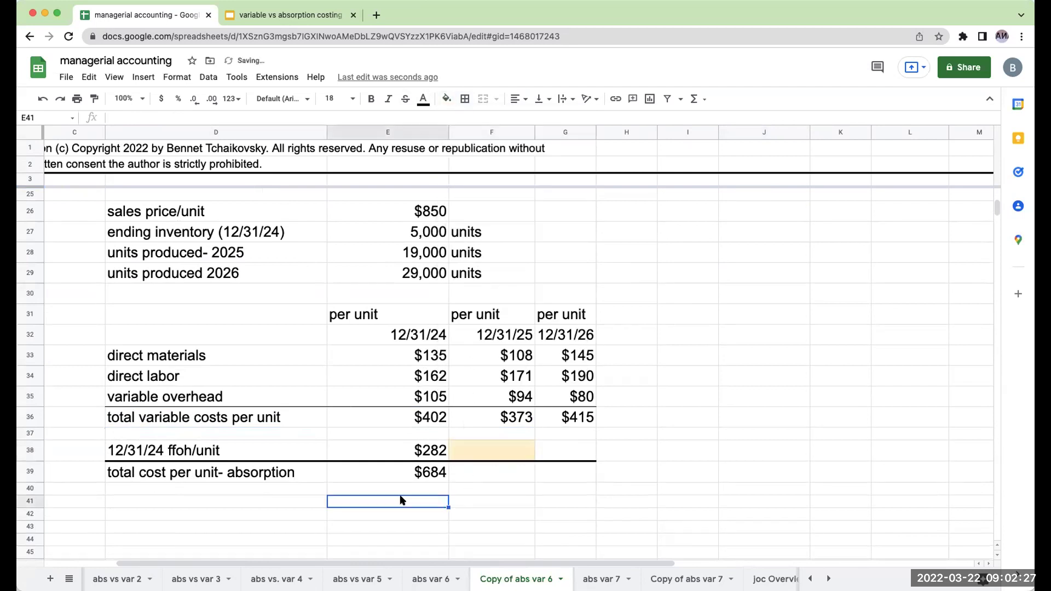
{"action": "key", "text": "Left"}
{"action": "type", "text": "fixed facotry"}
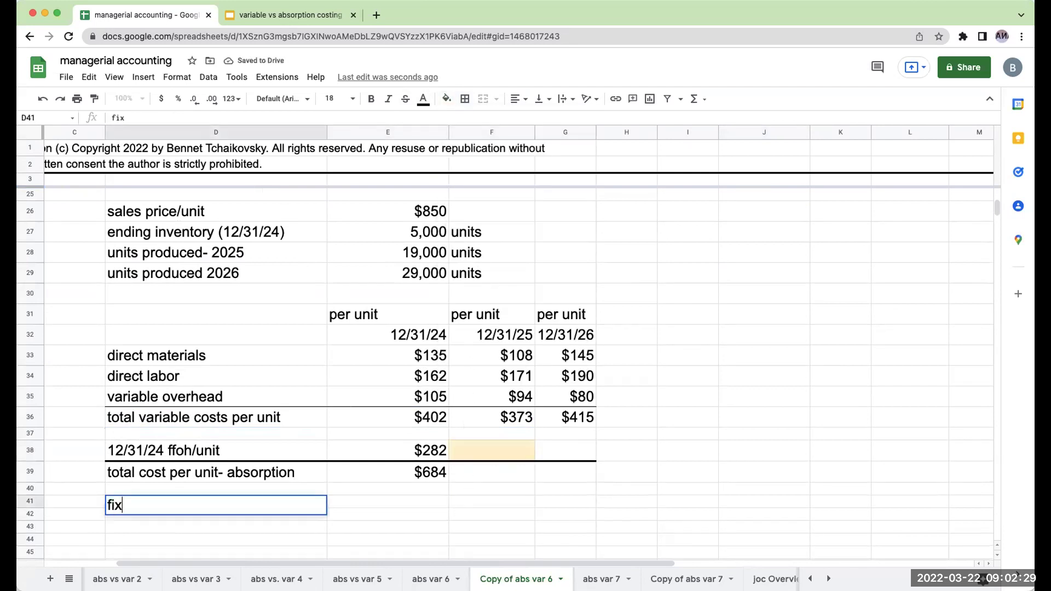
{"action": "key", "text": "BackSpace"}
{"action": "key", "text": "BackSpace"}
{"action": "key", "text": "BackSpace"}
{"action": "key", "text": "BackSpace"}
{"action": "key", "text": "BackSpace"}
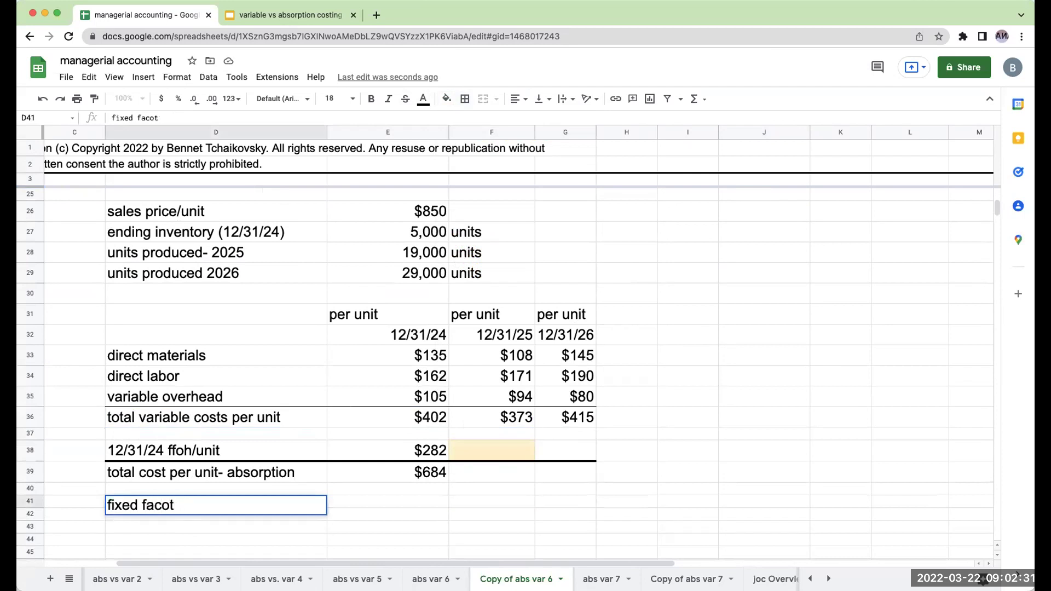
{"action": "type", "text": "tory overhead"}
{"action": "key", "text": "Return"}
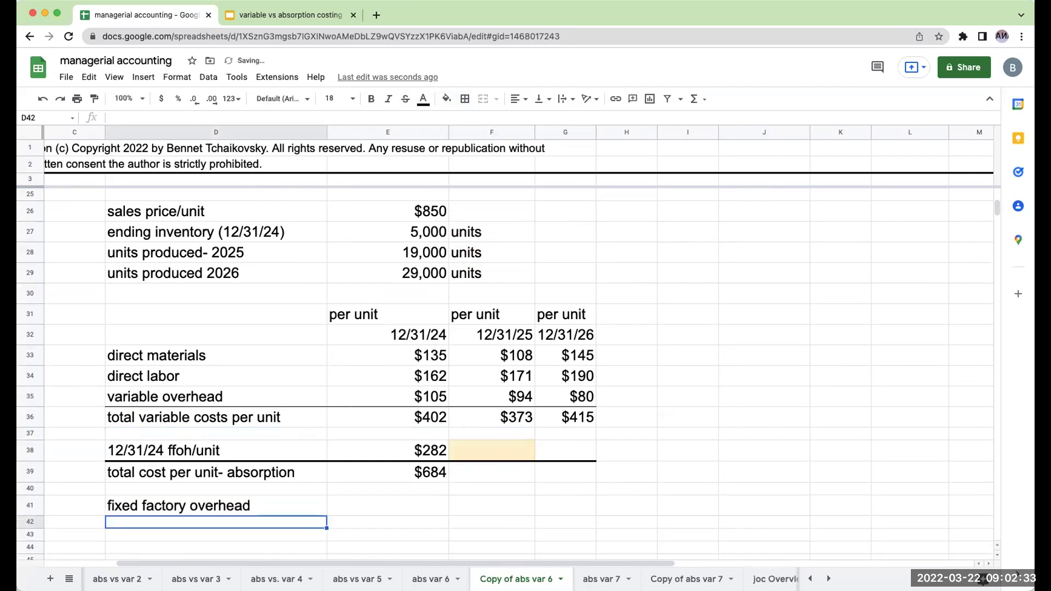
Step: Enter the date heading 12/31/25 in F40 and link F41 to the 2025 fixed factory overhead in E20
{"action": "key", "text": "Up"}
{"action": "key", "text": "Right"}
{"action": "key", "text": "Right"}
{"action": "key", "text": "Up"}
{"action": "type", "text": "12/31/25"}
{"action": "key", "text": "Return"}
{"action": "type", "text": "+"}
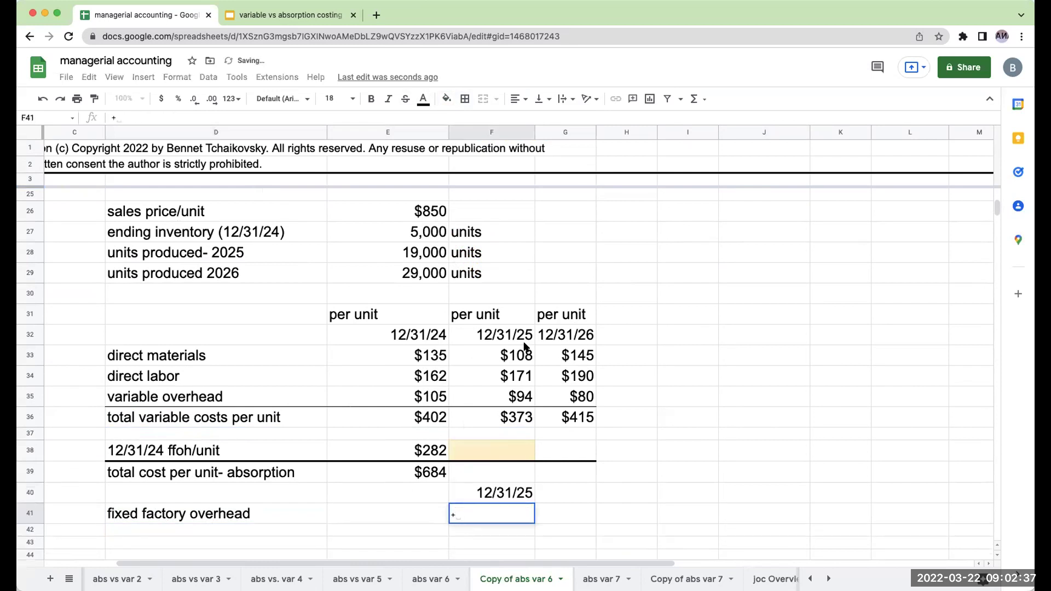
{"action": "scroll", "coordinate": [526, 346], "scroll_direction": "up", "scroll_amount": 5}
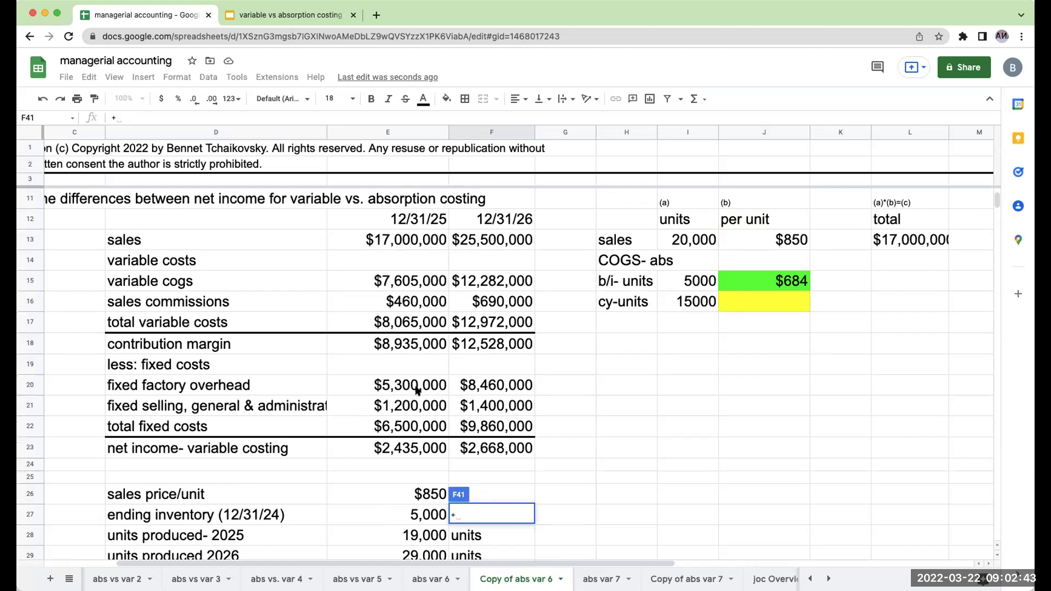
{"action": "left_click", "coordinate": [418, 390]}
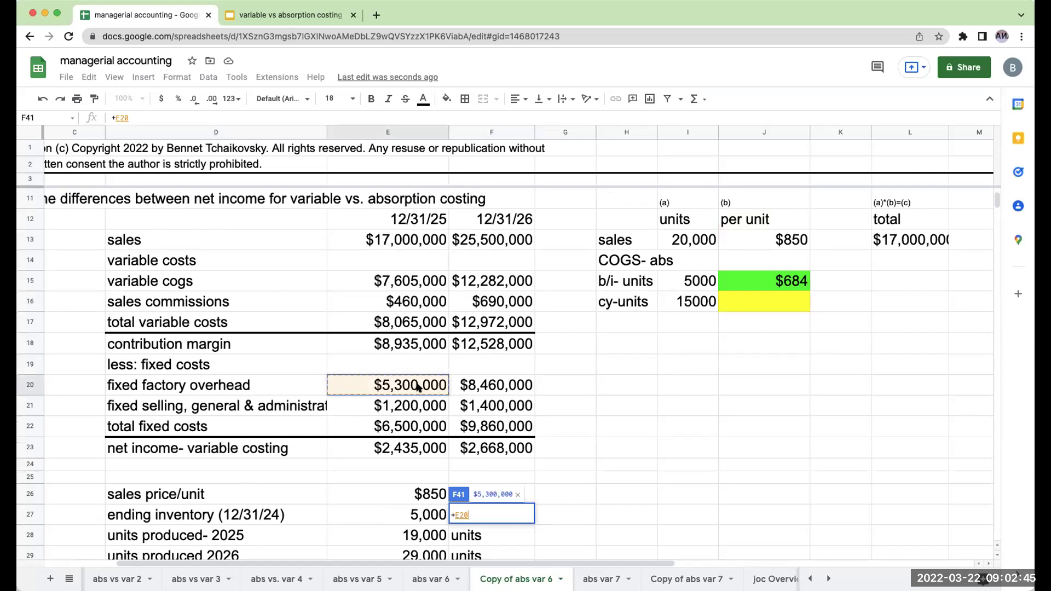
{"action": "key", "text": "Return"}
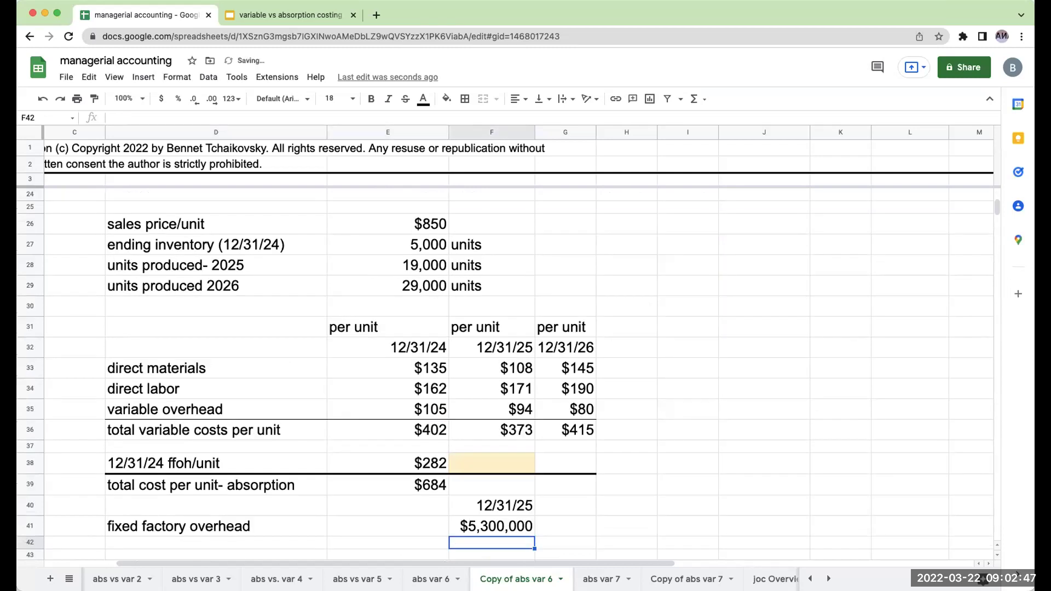
Step: Add a top border across D42:F42, beneath the fixed factory overhead row
{"action": "left_click", "coordinate": [208, 543]}
{"action": "key", "text": "shift+Right"}
{"action": "key", "text": "shift+Right"}
{"action": "left_click", "coordinate": [465, 99]}
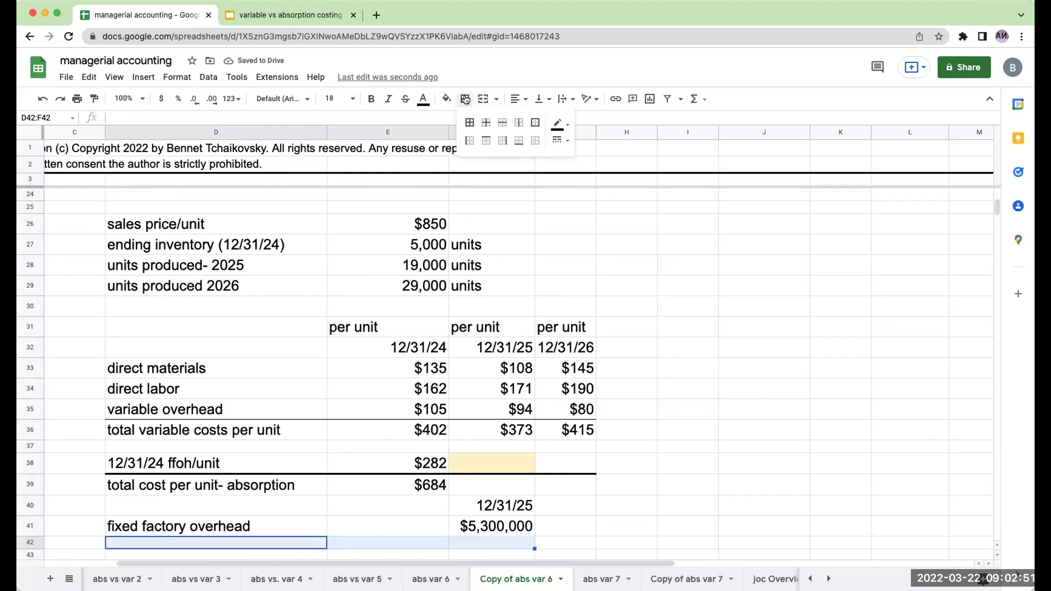
{"action": "left_click", "coordinate": [487, 141]}
Step: Enter the label "units produced- 2025" in D42
{"action": "scroll", "coordinate": [347, 329], "scroll_direction": "down", "scroll_amount": 1}
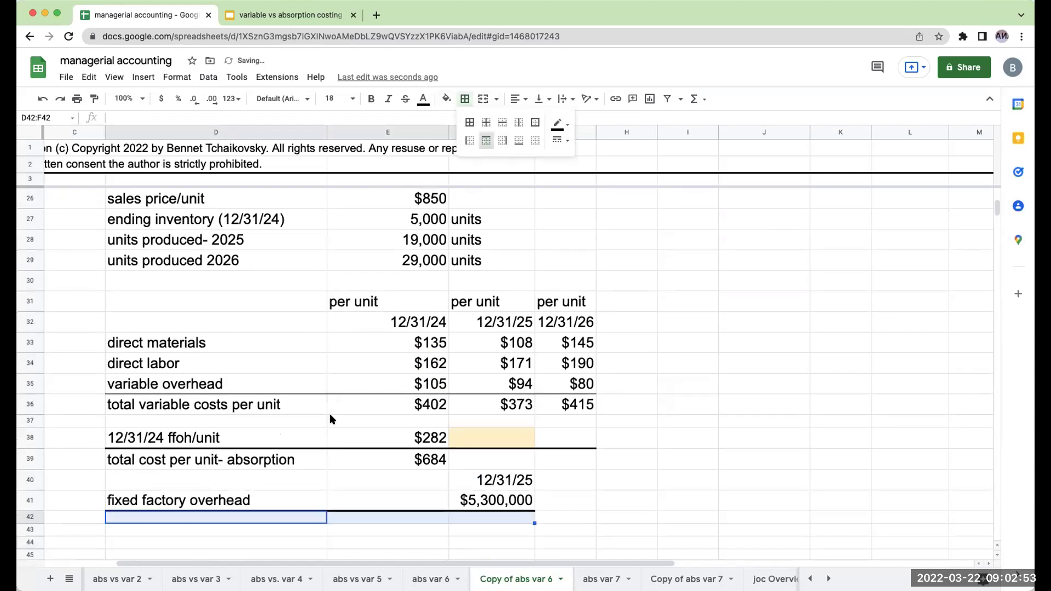
{"action": "left_click", "coordinate": [198, 521]}
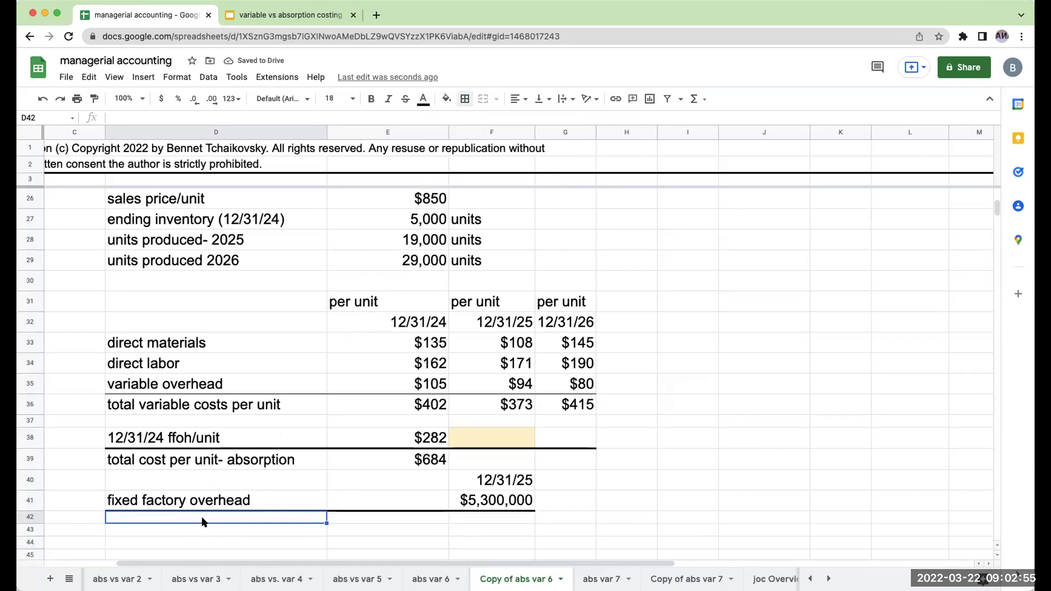
{"action": "type", "text": "untis "}
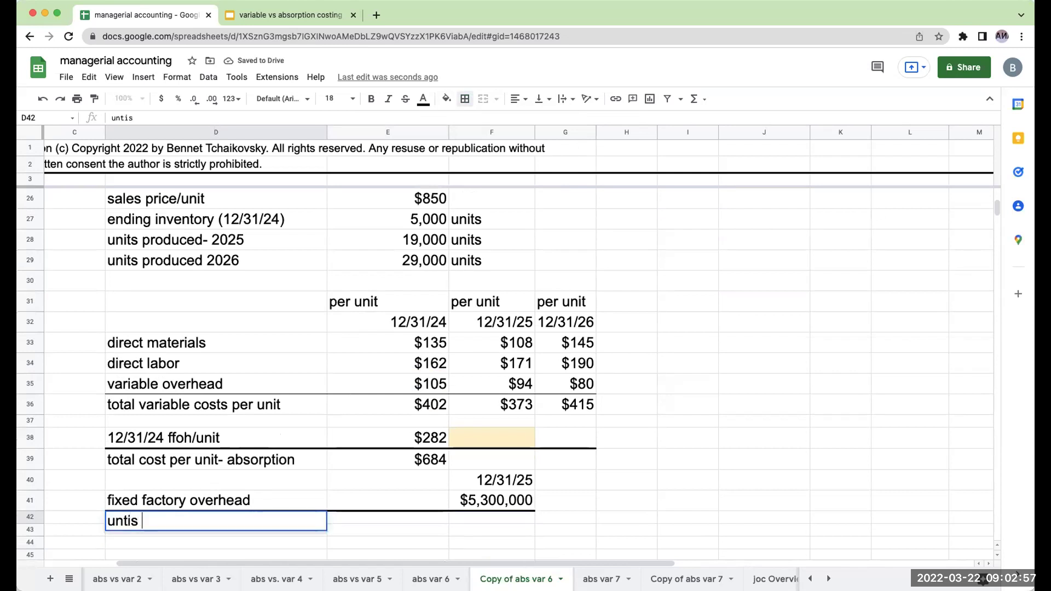
{"action": "type", "text": "prits"}
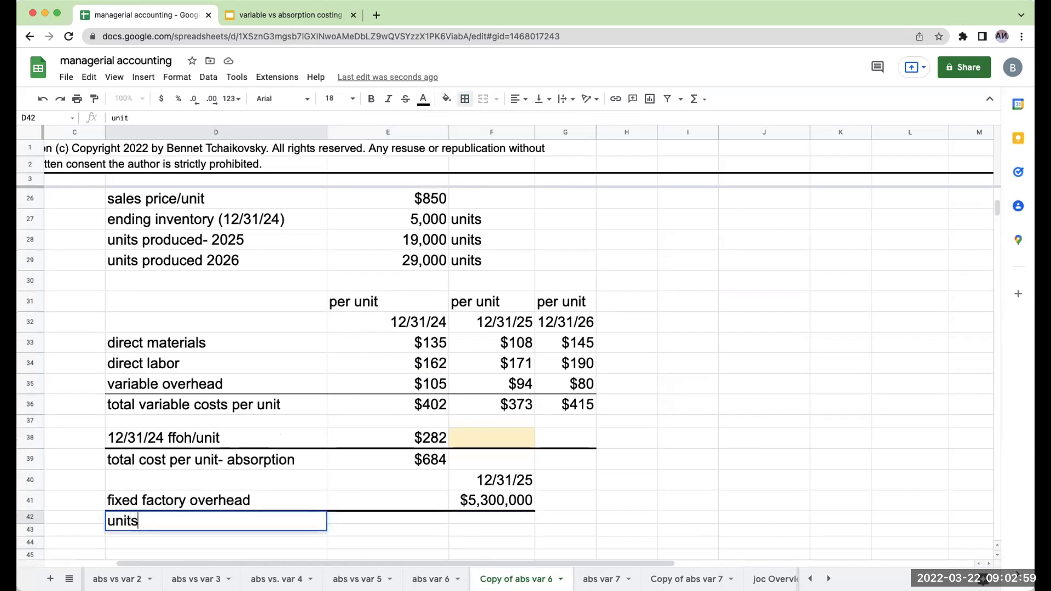
{"action": "type", "text": " produced- 2026"}
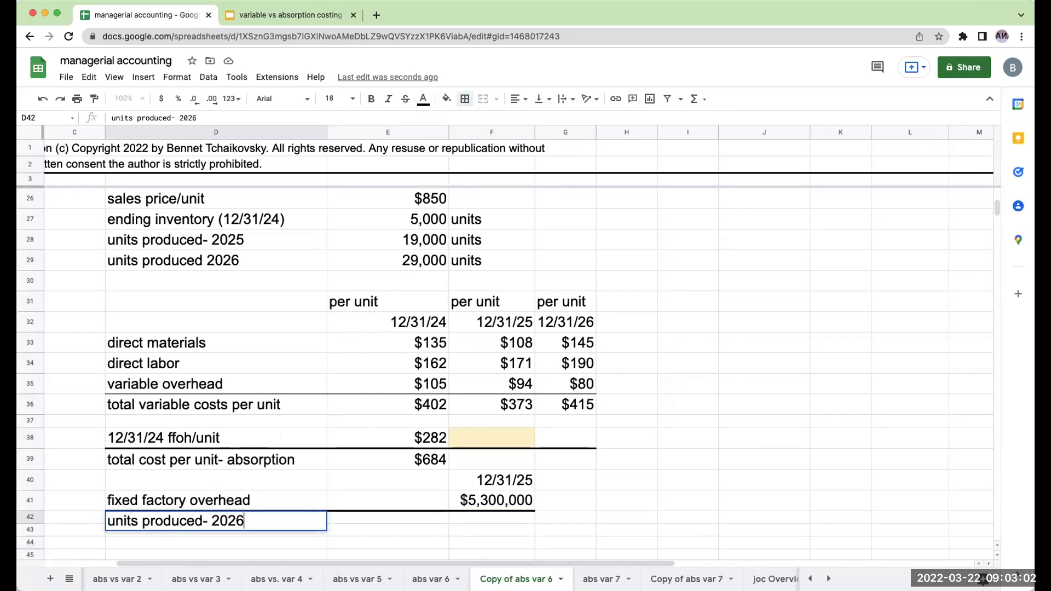
{"action": "key", "text": "Return"}
{"action": "key", "text": "Up"}
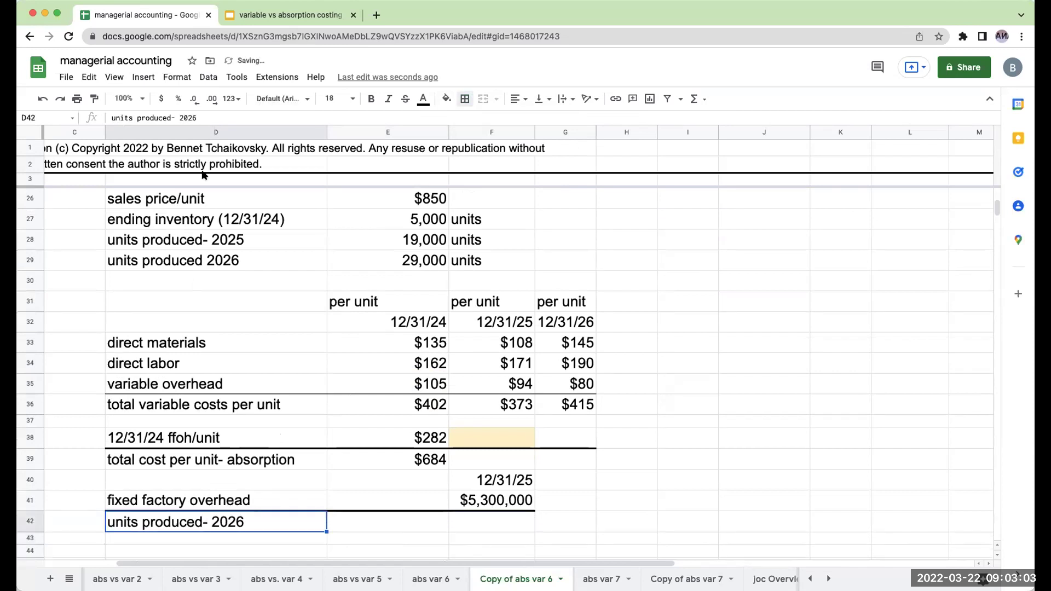
{"action": "left_click", "coordinate": [201, 116]}
{"action": "key", "text": "BackSpace"}
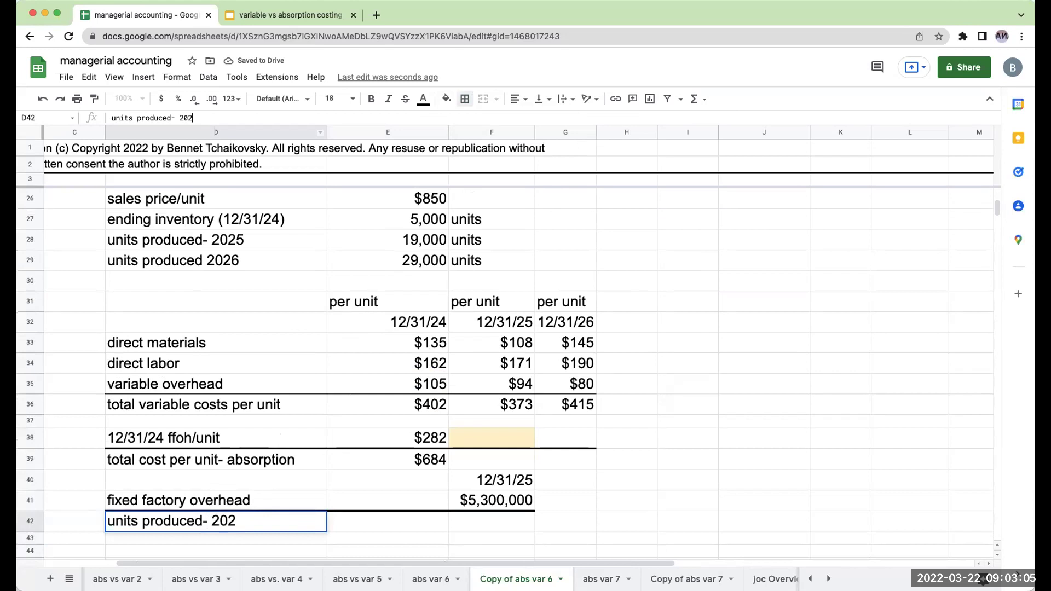
{"action": "type", "text": "5"}
{"action": "key", "text": "Return"}
Step: Link F42 to the 2025 units produced in E28
{"action": "key", "text": "Up"}
{"action": "key", "text": "Right"}
{"action": "key", "text": "Right"}
{"action": "type", "text": "+"}
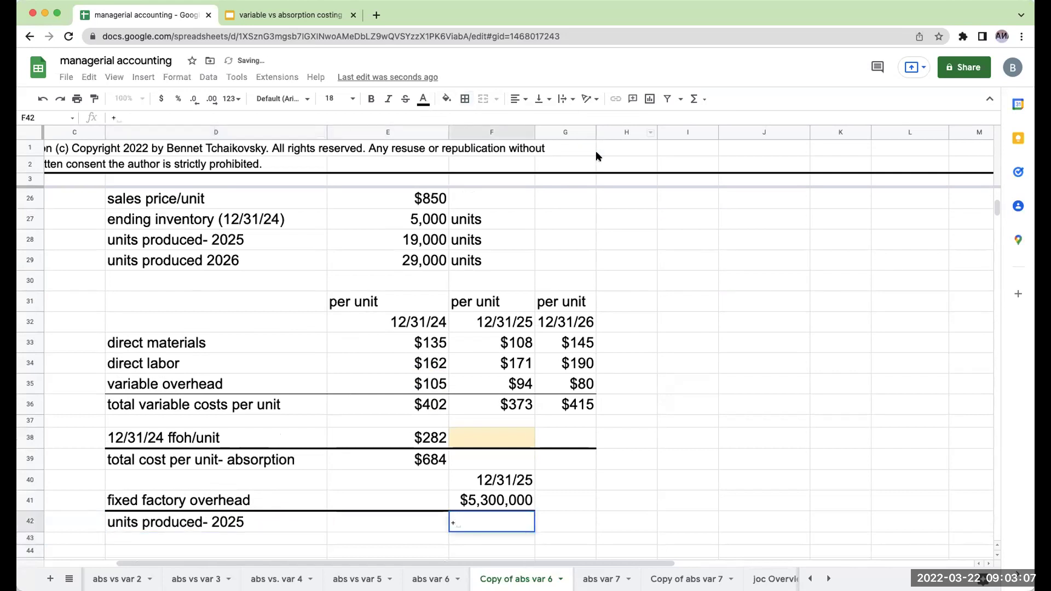
{"action": "scroll", "coordinate": [602, 230], "scroll_direction": "up", "scroll_amount": 5}
{"action": "left_click", "coordinate": [417, 514]}
{"action": "key", "text": "Return"}
Step: Calculate the 2025 fixed factory overhead per unit in G41 by dividing F41 by F42
{"action": "key", "text": "Up"}
{"action": "key", "text": "Right"}
{"action": "key", "text": "Up"}
{"action": "type", "text": "+"}
{"action": "key", "text": "Left"}
{"action": "type", "text": "/"}
{"action": "key", "text": "Left"}
{"action": "key", "text": "Down"}
{"action": "key", "text": "Return"}
Step: Format the overhead per unit in G41 to show whole dollars without decimals
{"action": "left_click", "coordinate": [211, 99]}
{"action": "left_click", "coordinate": [211, 99]}
{"action": "left_click", "coordinate": [211, 99]}
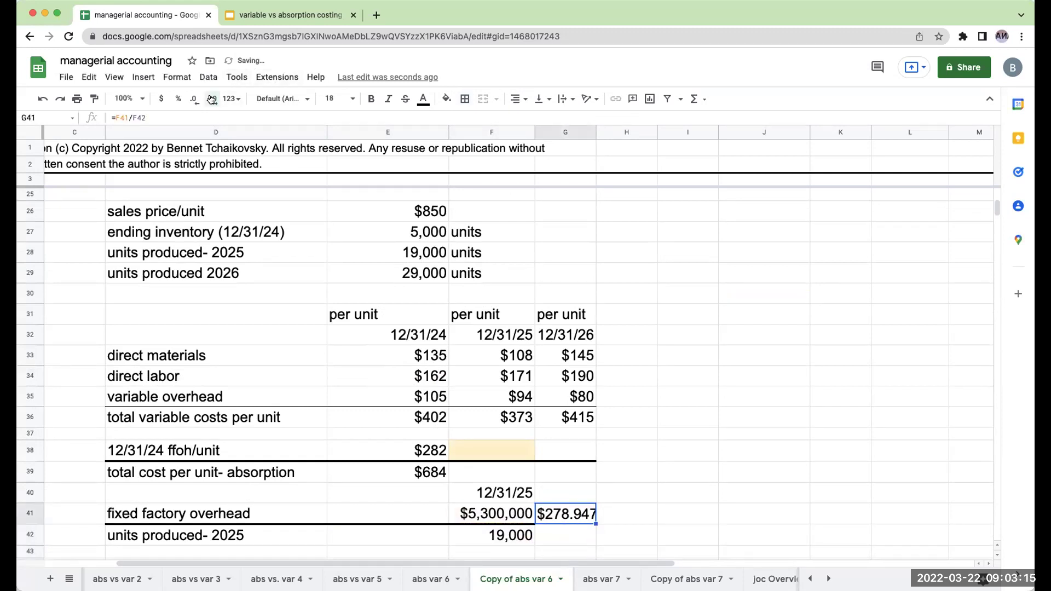
{"action": "left_click", "coordinate": [193, 99]}
{"action": "left_click", "coordinate": [194, 99]}
{"action": "left_click", "coordinate": [194, 99]}
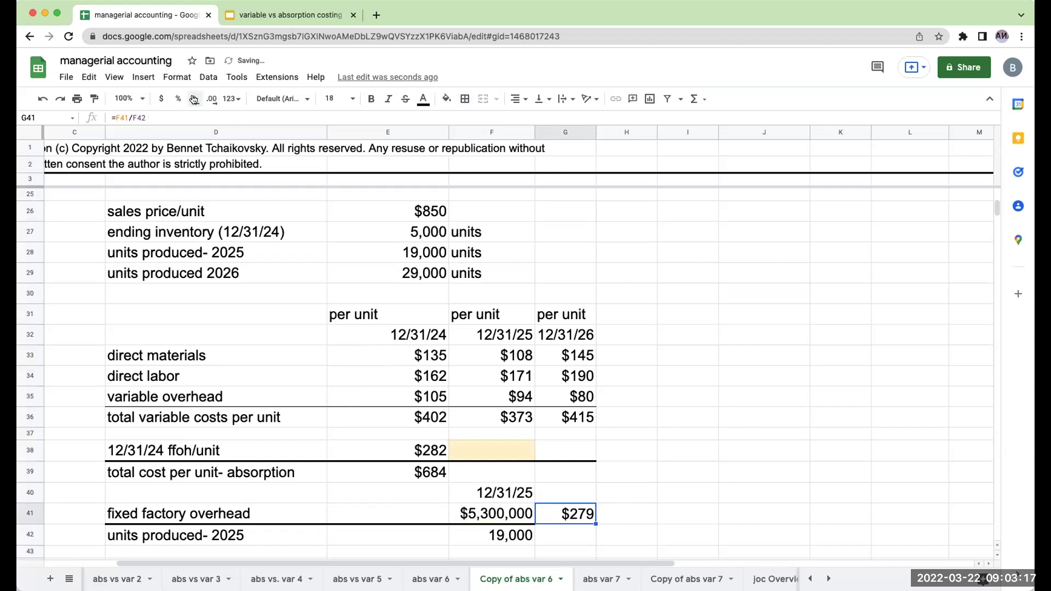
Step: Link F38 to the overhead per unit in G41 and total the 12/31/25 absorption cost in F39 as F36+F38
{"action": "left_click", "coordinate": [506, 450]}
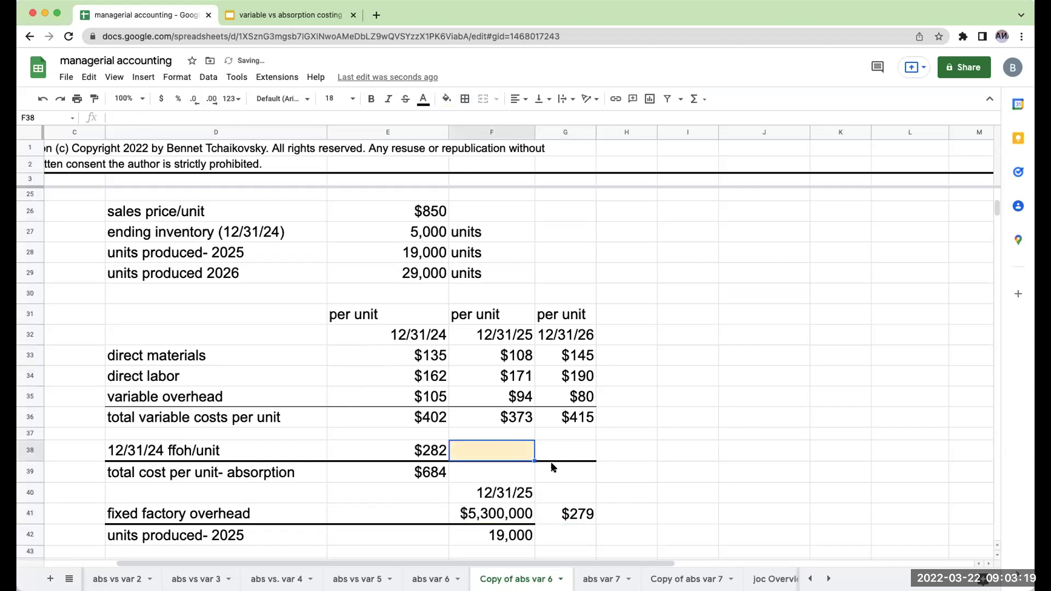
{"action": "type", "text": "=g41"}
{"action": "key", "text": "Return"}
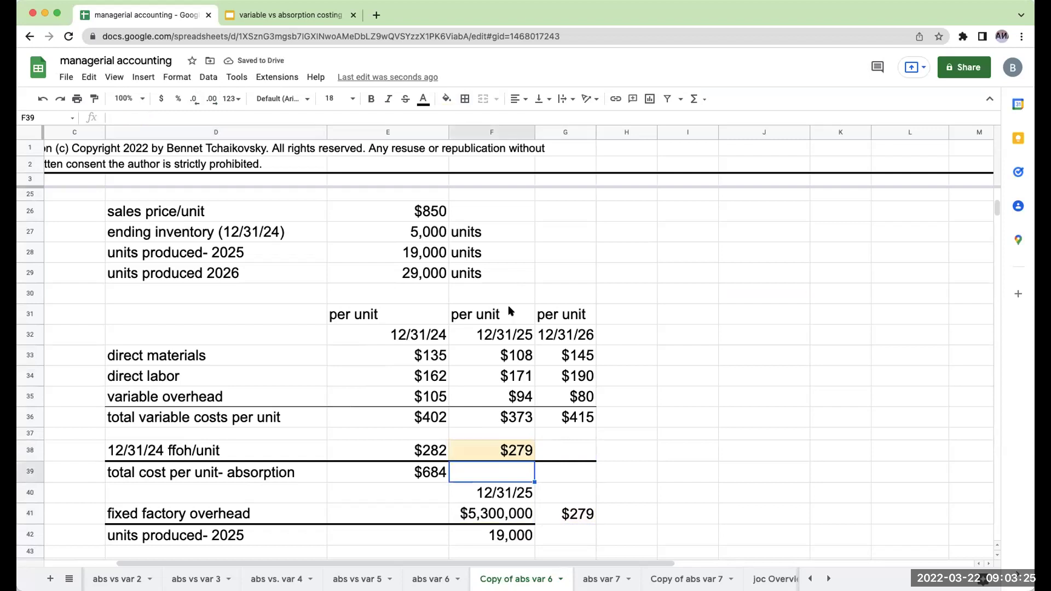
{"action": "type", "text": "=f36+f38"}
{"action": "key", "text": "Return"}
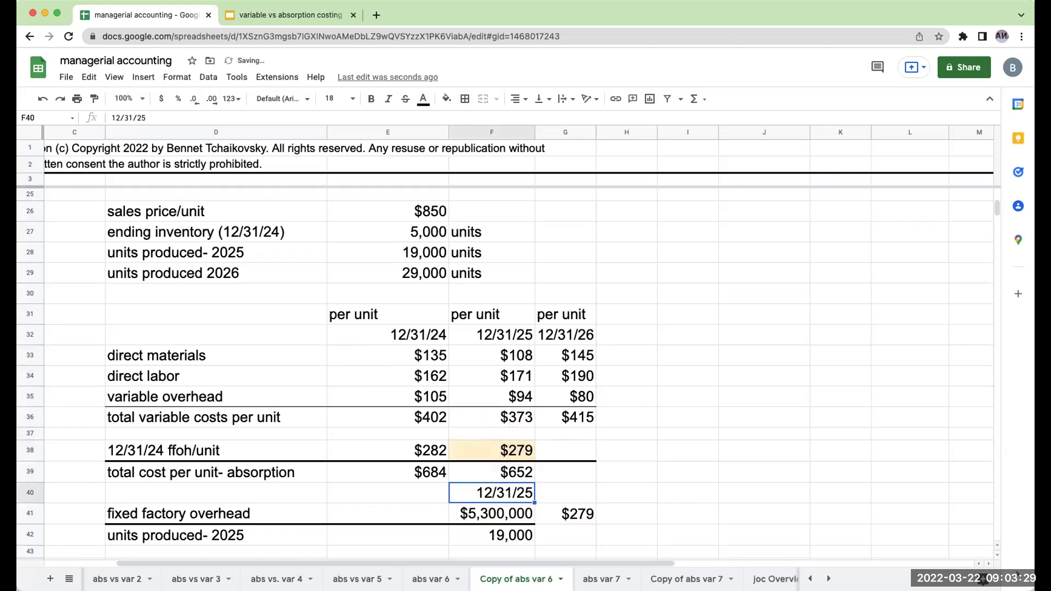
Step: Fill the 12/31/25 absorption cost per unit in F39 with yellow
{"action": "left_click", "coordinate": [514, 472]}
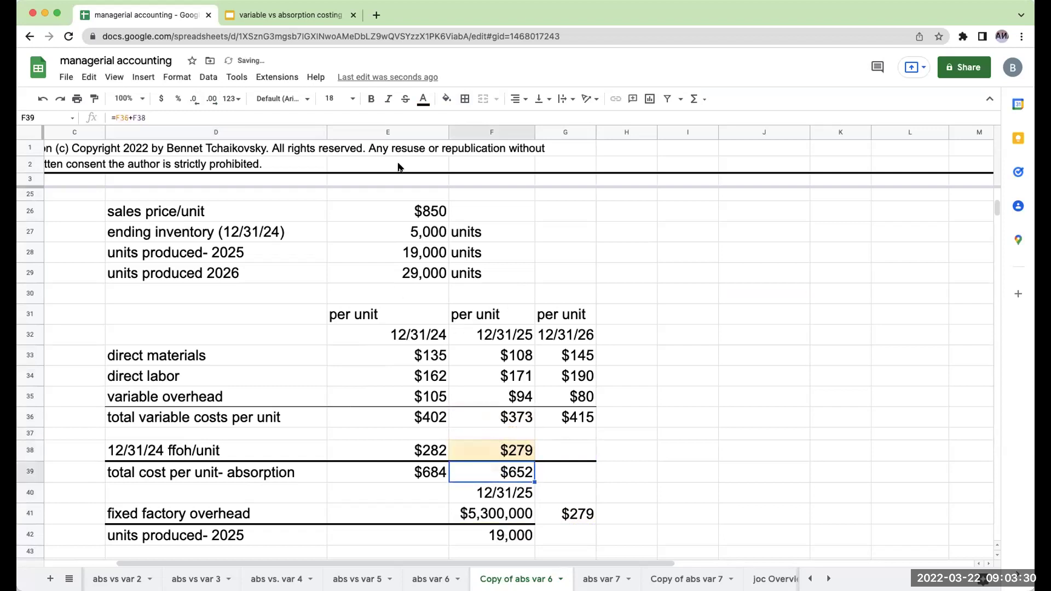
{"action": "left_click", "coordinate": [446, 98]}
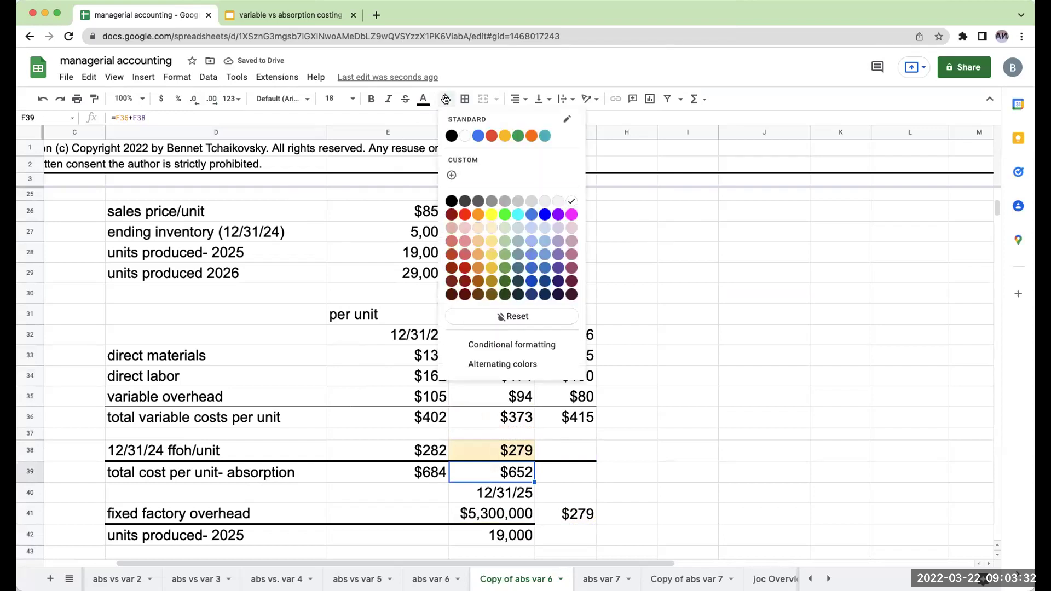
{"action": "left_click", "coordinate": [491, 216]}
{"action": "left_click", "coordinate": [504, 333]}
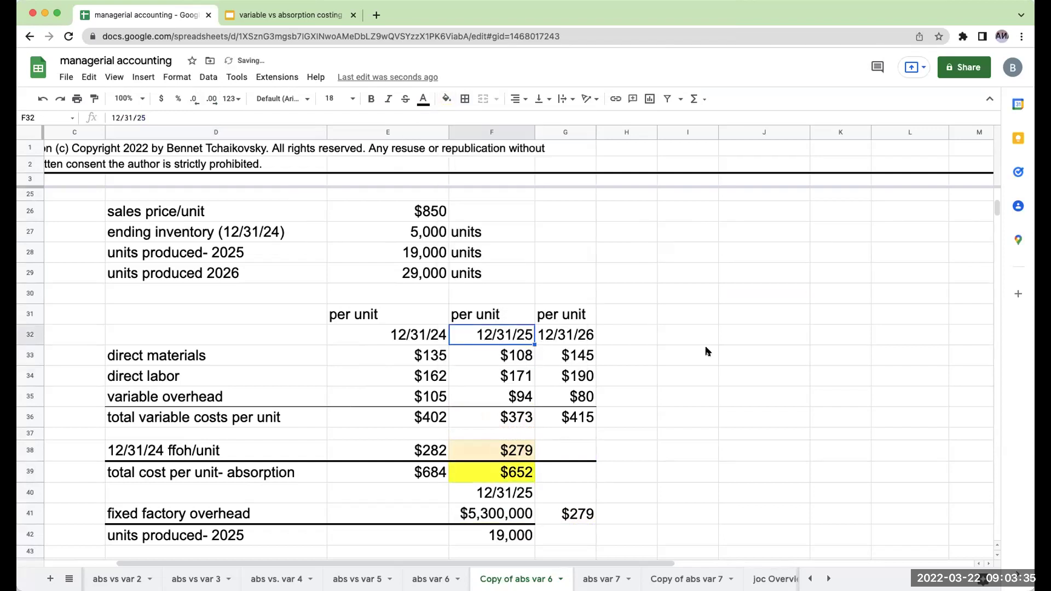
Step: Link the cy-units cost per unit in J16 to the 12/31/25 absorption cost per unit in F39
{"action": "scroll", "coordinate": [706, 350], "scroll_direction": "up", "scroll_amount": 5}
{"action": "left_click", "coordinate": [770, 268]}
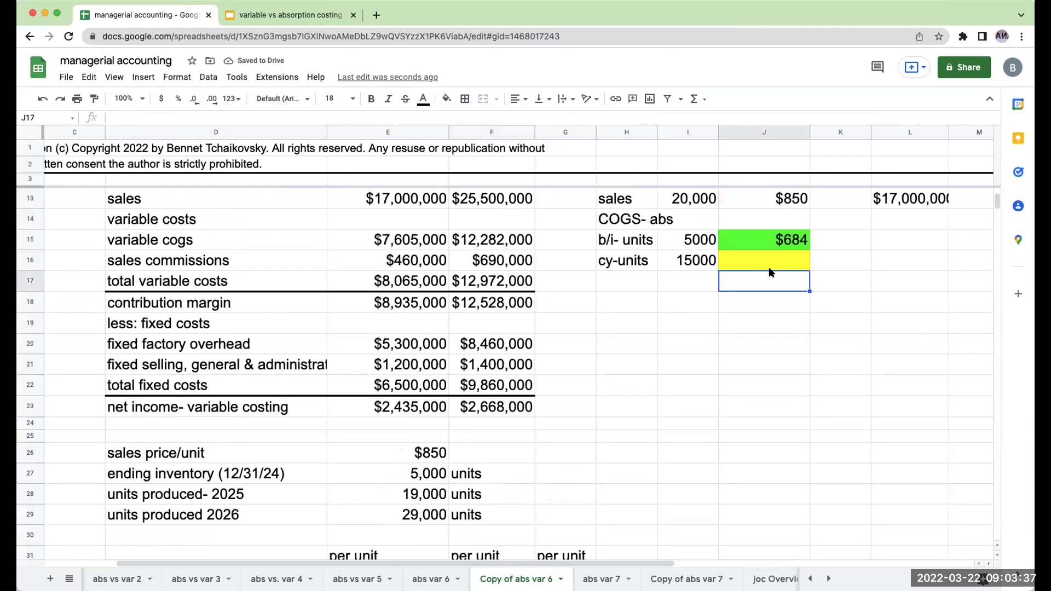
{"action": "type", "text": "+"}
{"action": "scroll", "coordinate": [491, 383], "scroll_direction": "down", "scroll_amount": 4}
{"action": "left_click", "coordinate": [491, 499]}
{"action": "key", "text": "Return"}
{"action": "key", "text": "Up"}
{"action": "key", "text": "Up"}
{"action": "key", "text": "Up"}
{"action": "key", "text": "Up"}
{"action": "key", "text": "Down"}
{"action": "key", "text": "Down"}
{"action": "key", "text": "Down"}
{"action": "key", "text": "Down"}
{"action": "key", "text": "Down"}
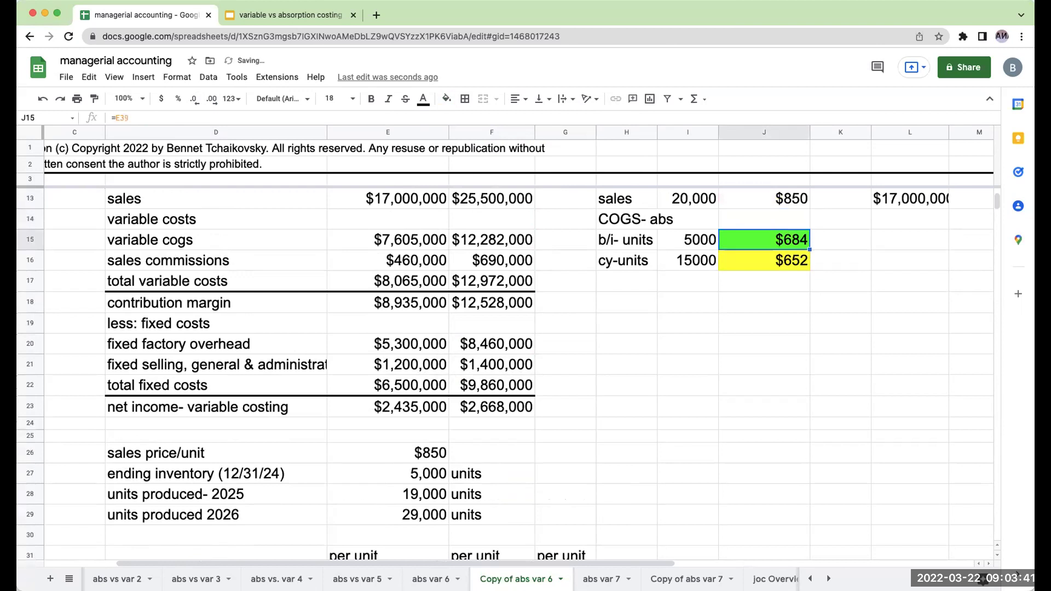
Step: Label H17 below the cy-units row as "total COGS"
{"action": "key", "text": "Up"}
{"action": "key", "text": "Left"}
{"action": "key", "text": "Left"}
{"action": "type", "text": "total COGS"}
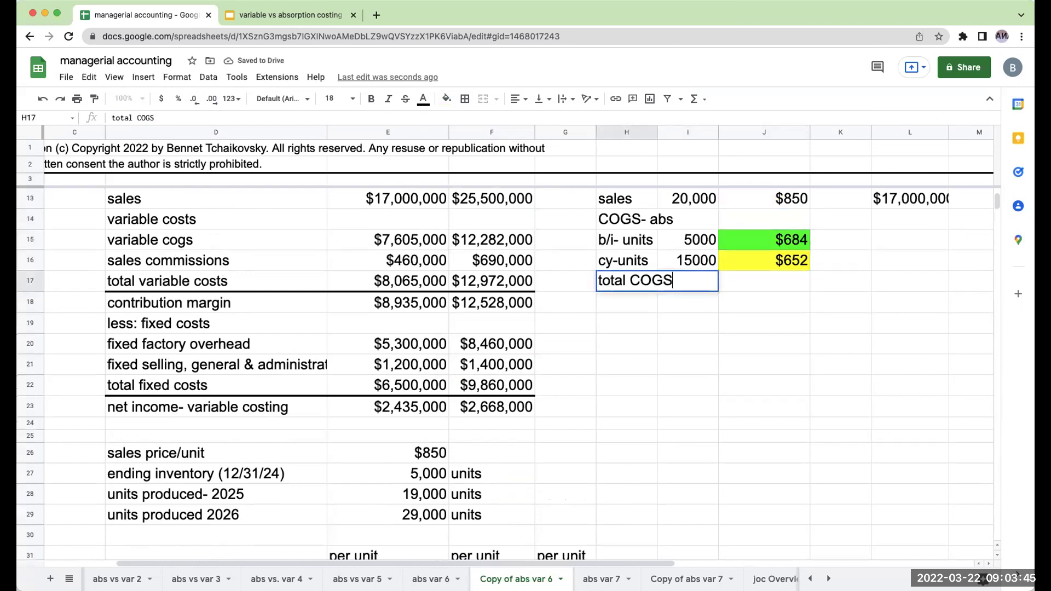
{"action": "key", "text": "Return"}
Step: Calculate the beginning inventory and current-year COGS in K15 and K16 by multiplying units by cost per unit
{"action": "key", "text": "Right"}
{"action": "key", "text": "Right"}
{"action": "key", "text": "Up"}
{"action": "key", "text": "Up"}
{"action": "key", "text": "Up"}
{"action": "key", "text": "Right"}
{"action": "type", "text": "+"}
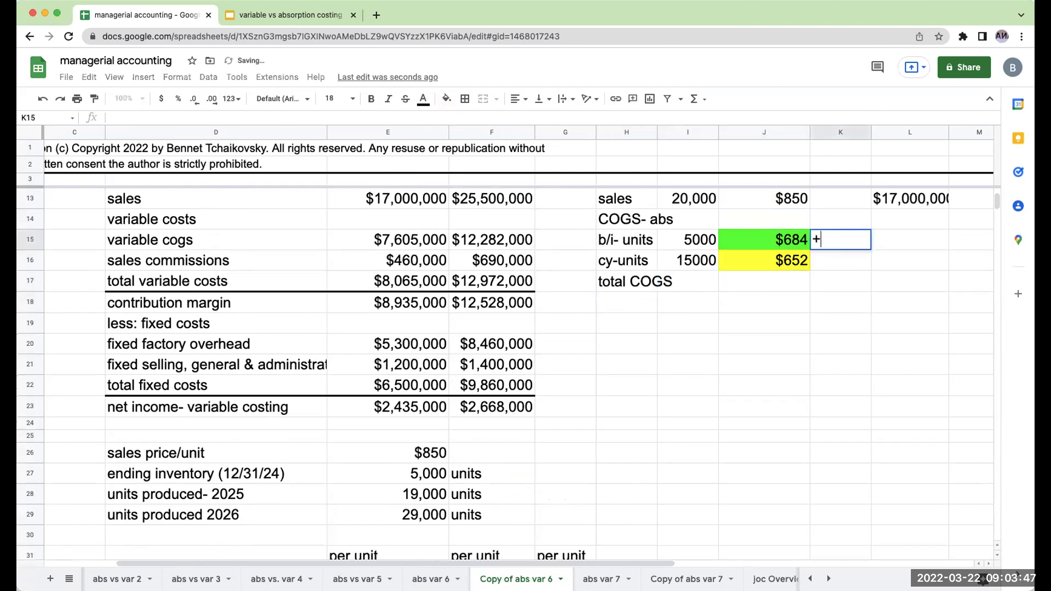
{"action": "key", "text": "Left"}
{"action": "key", "text": "Left"}
{"action": "type", "text": "*"}
{"action": "key", "text": "Left"}
{"action": "key", "text": "Return"}
{"action": "type", "text": "+"}
{"action": "key", "text": "Left"}
{"action": "key", "text": "Left"}
{"action": "type", "text": "*"}
{"action": "key", "text": "Left"}
{"action": "key", "text": "Return"}
{"action": "key", "text": "Up"}
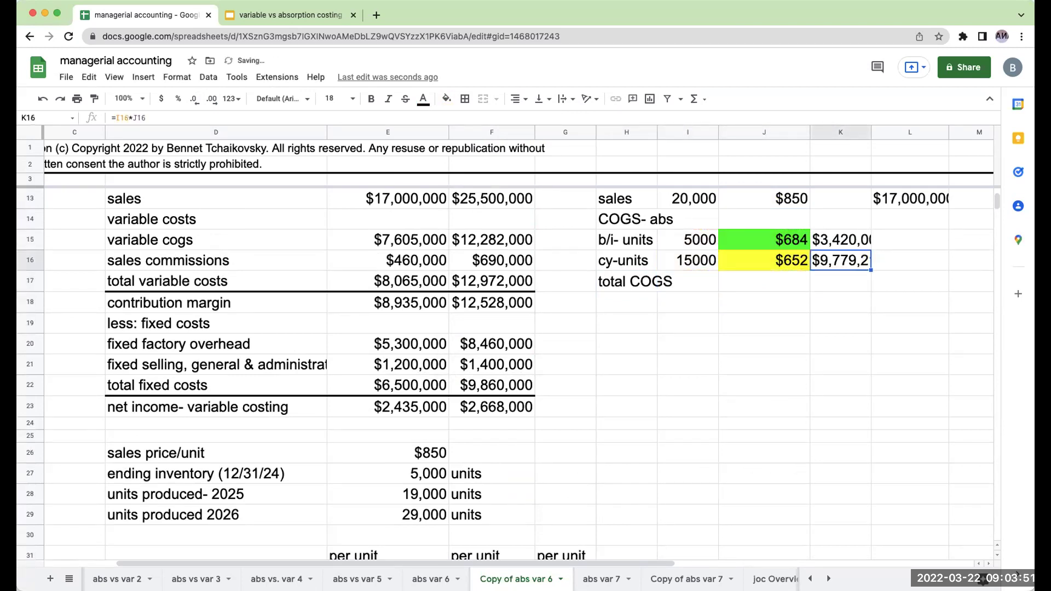
Step: Widen column K to fit its amounts and show the cost per unit in J16 with two decimals
{"action": "left_click_drag", "start_coordinate": [872, 132], "coordinate": [909, 131]}
{"action": "left_click", "coordinate": [758, 268]}
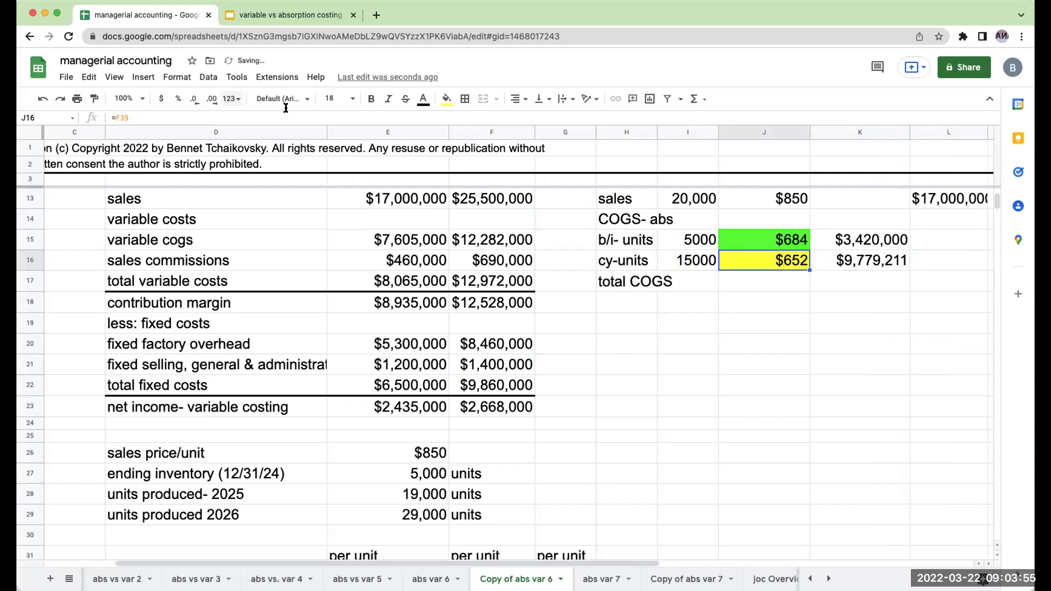
{"action": "left_click", "coordinate": [210, 99]}
{"action": "left_click", "coordinate": [209, 99]}
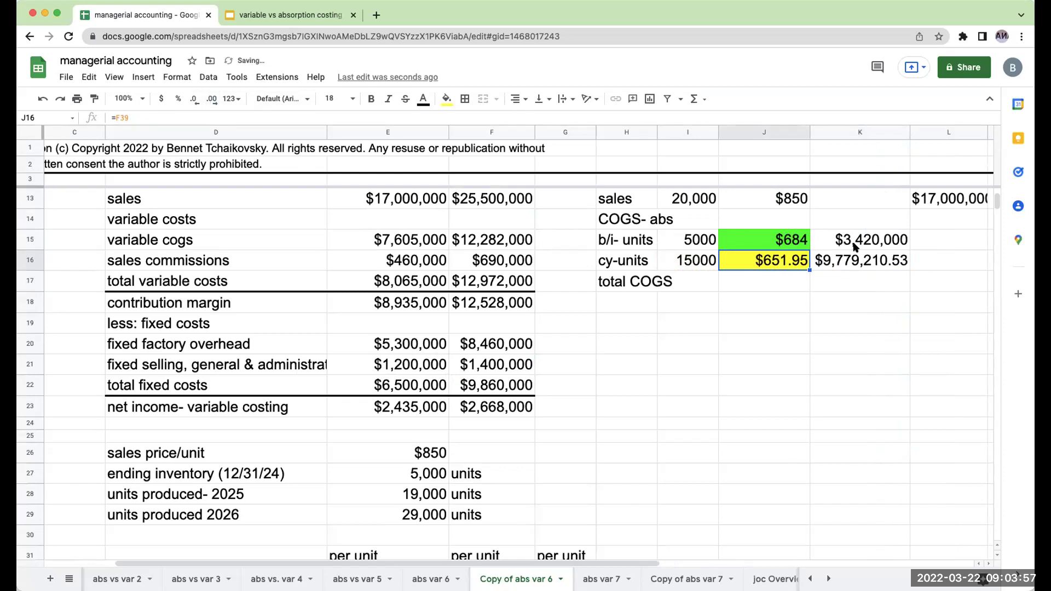
Step: Total the cost of goods sold in L17 as K15+K16 and widen column L to fit its amounts
{"action": "left_click", "coordinate": [922, 256]}
{"action": "key", "text": "Down"}
{"action": "type", "text": "="}
{"action": "key", "text": "Left"}
{"action": "key", "text": "Up"}
{"action": "key", "text": "Up"}
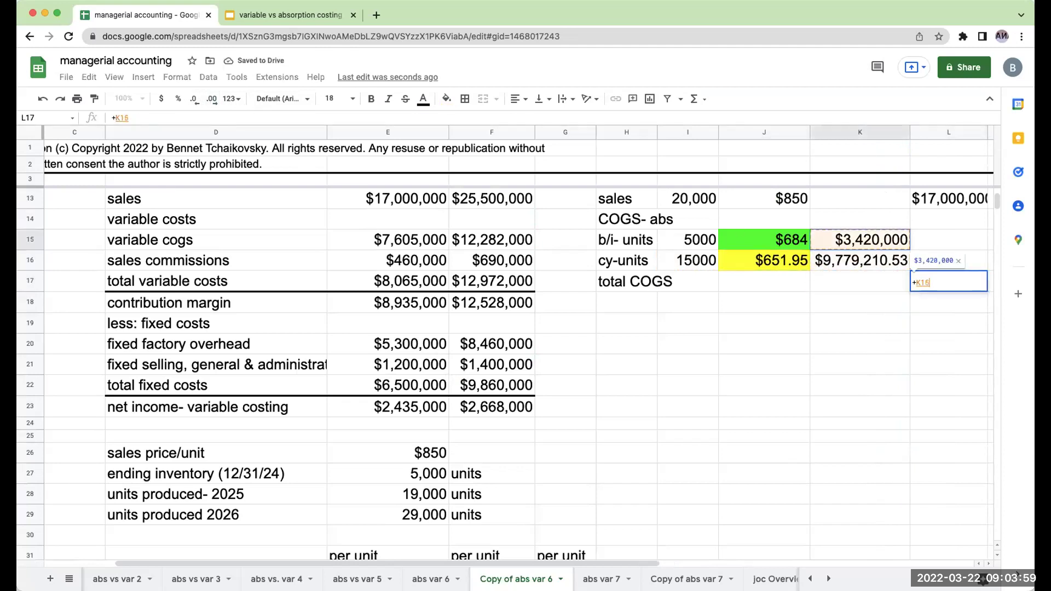
{"action": "type", "text": "+"}
{"action": "key", "text": "Left"}
{"action": "key", "text": "Up"}
{"action": "key", "text": "Return"}
{"action": "key", "text": "Up"}
{"action": "key", "text": "Right"}
{"action": "key", "text": "Right"}
{"action": "key", "text": "Left"}
{"action": "key", "text": "Left"}
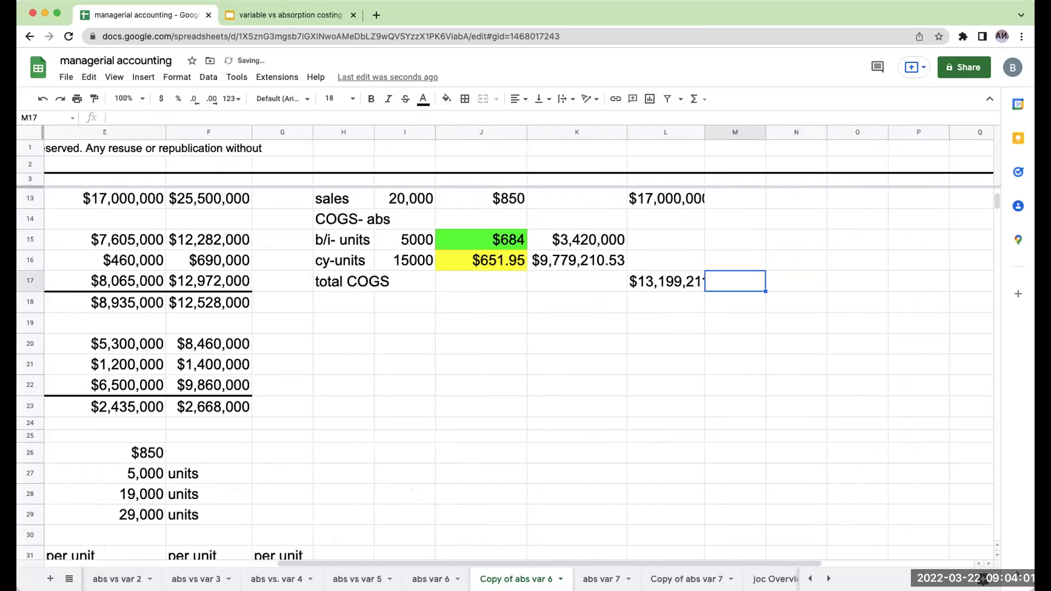
{"action": "left_click_drag", "start_coordinate": [703, 132], "coordinate": [738, 131]}
Step: Label H18 below total COGS as "gross profit"
{"action": "left_click", "coordinate": [348, 305]}
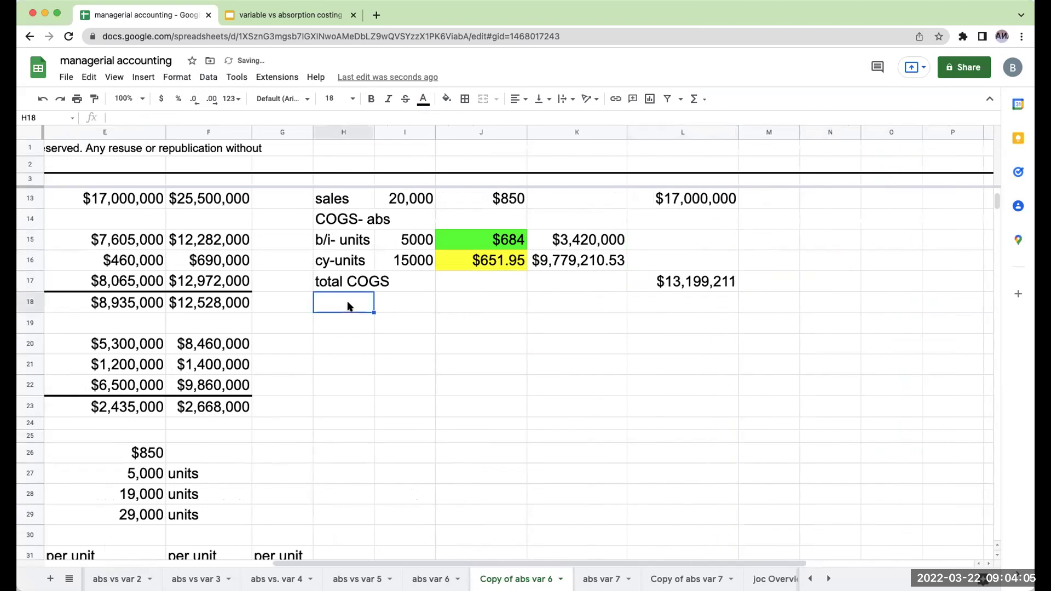
{"action": "scroll", "coordinate": [402, 278], "scroll_direction": "up", "scroll_amount": 1}
{"action": "type", "text": "n"}
{"action": "key", "text": "BackSpace"}
{"action": "type", "text": "gorofs"}
{"action": "key", "text": "BackSpace"}
{"action": "key", "text": "BackSpace"}
{"action": "type", "text": "ss pfor"}
{"action": "key", "text": "BackSpace"}
{"action": "key", "text": "BackSpace"}
{"action": "key", "text": "BackSpace"}
{"action": "type", "text": "rofit-"}
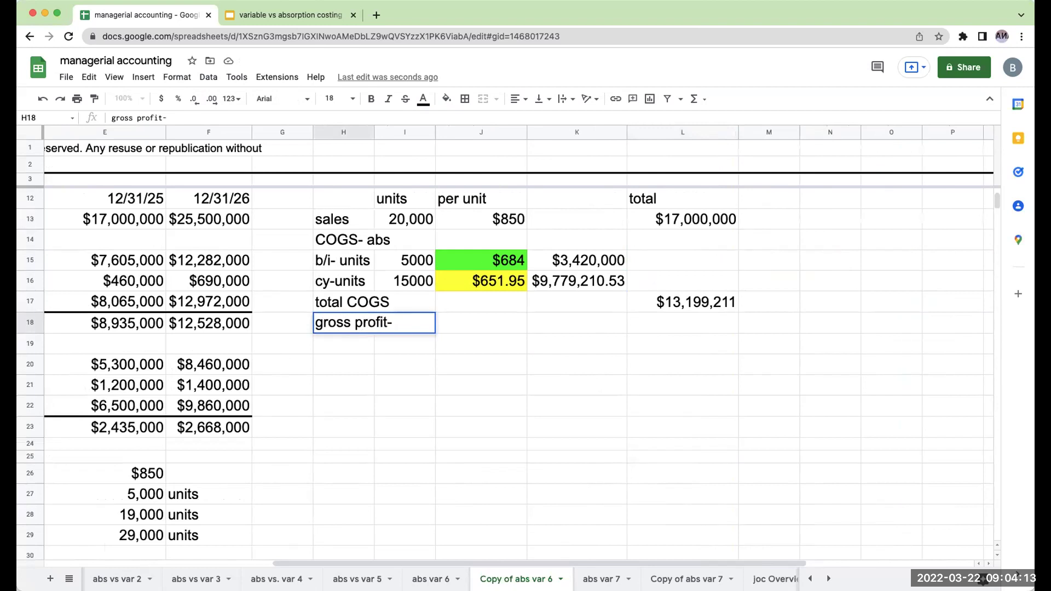
Step: Calculate gross profit in L18 by subtracting total COGS in L17 from sales in L13
{"action": "key", "text": "Right"}
{"action": "key", "text": "Right"}
{"action": "key", "text": "Right"}
{"action": "key", "text": "Right"}
{"action": "type", "text": "+"}
{"action": "key", "text": "Up"}
{"action": "key", "text": "Up"}
{"action": "key", "text": "Up"}
{"action": "key", "text": "Up"}
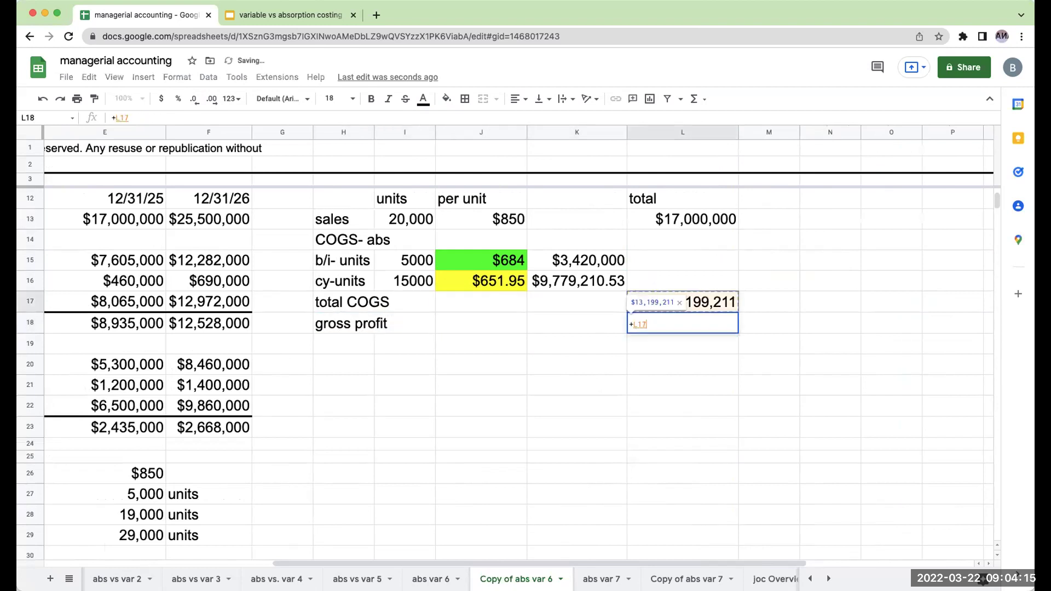
{"action": "key", "text": "Up"}
{"action": "type", "text": "-"}
{"action": "key", "text": "Up"}
{"action": "key", "text": "Return"}
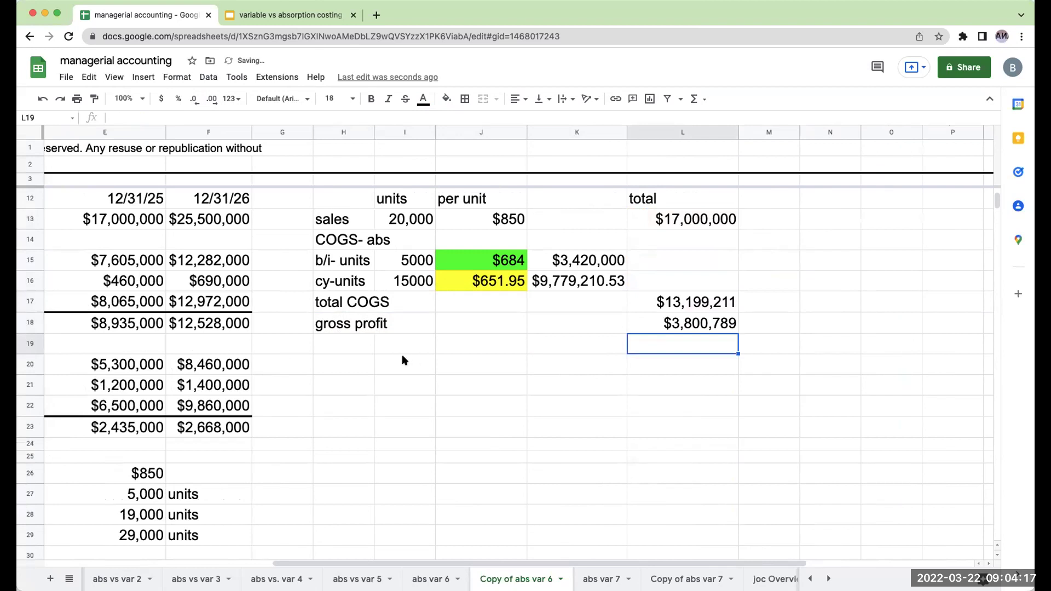
Step: Add a top border across the gross profit row, H18:L18
{"action": "left_click_drag", "start_coordinate": [339, 328], "coordinate": [663, 323]}
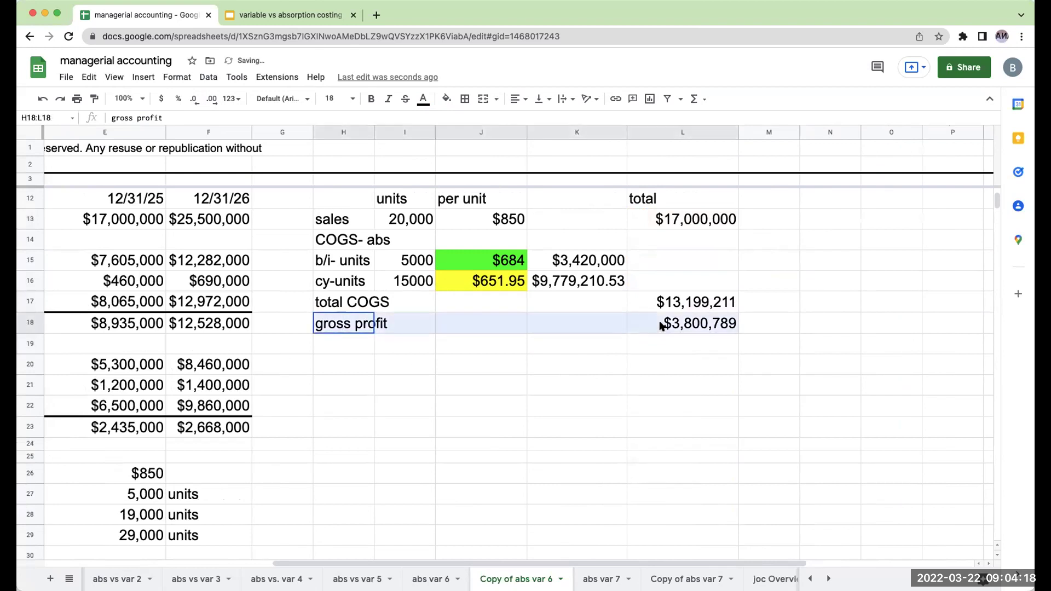
{"action": "left_click", "coordinate": [464, 99]}
{"action": "left_click", "coordinate": [488, 142]}
{"action": "left_click", "coordinate": [465, 340]}
Step: Label H19 below gross profit as "less: SG&A"
{"action": "left_click", "coordinate": [366, 350]}
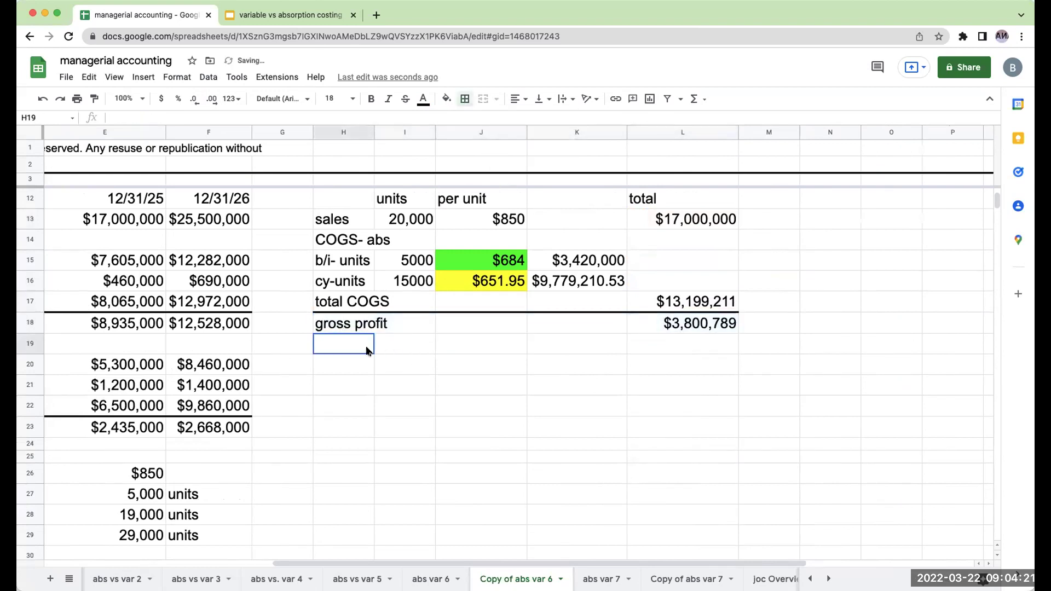
{"action": "type", "text": "less: SG&A"}
{"action": "key", "text": "Return"}
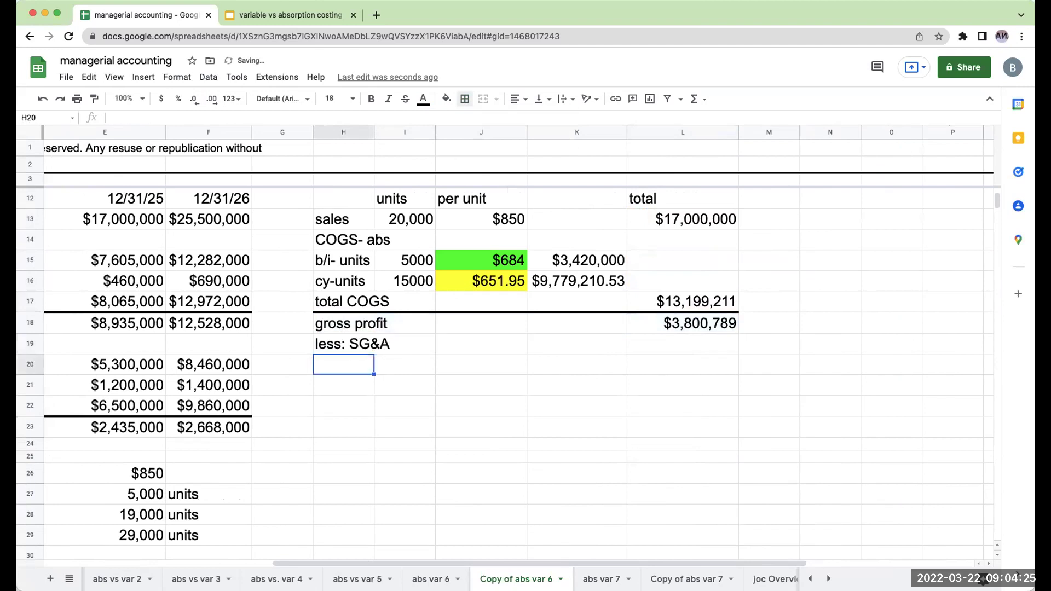
Step: Link the label in H20 to the sales commissions label in D16
{"action": "left_click", "coordinate": [209, 364]}
{"action": "key", "text": "Left"}
{"action": "key", "text": "Left"}
{"action": "key", "text": "Right"}
{"action": "key", "text": "Right"}
{"action": "key", "text": "Right"}
{"action": "key", "text": "Right"}
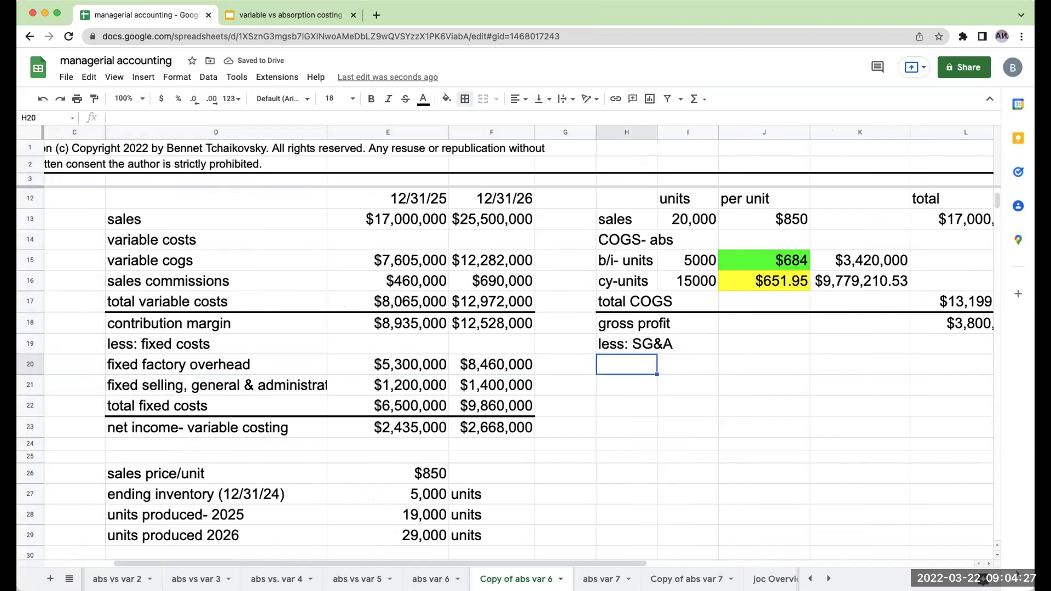
{"action": "type", "text": "+"}
{"action": "key", "text": "Left"}
{"action": "key", "text": "Left"}
{"action": "key", "text": "Left"}
Step: Link K20 to the 12/31/25 sales commissions amount in E16
{"action": "key", "text": "Left"}
{"action": "key", "text": "Up"}
{"action": "key", "text": "Up"}
{"action": "key", "text": "Up"}
{"action": "key", "text": "Up"}
{"action": "key", "text": "Tab"}
{"action": "key", "text": "Right"}
{"action": "key", "text": "Right"}
{"action": "type", "text": "+"}
{"action": "key", "text": "Left"}
{"action": "key", "text": "Left"}
{"action": "key", "text": "Left"}
Step: Label H21 below sales commissions as "fixed SG&A"
{"action": "key", "text": "Left"}
{"action": "key", "text": "Left"}
{"action": "key", "text": "Up"}
{"action": "key", "text": "Left"}
{"action": "key", "text": "Up"}
{"action": "key", "text": "Up"}
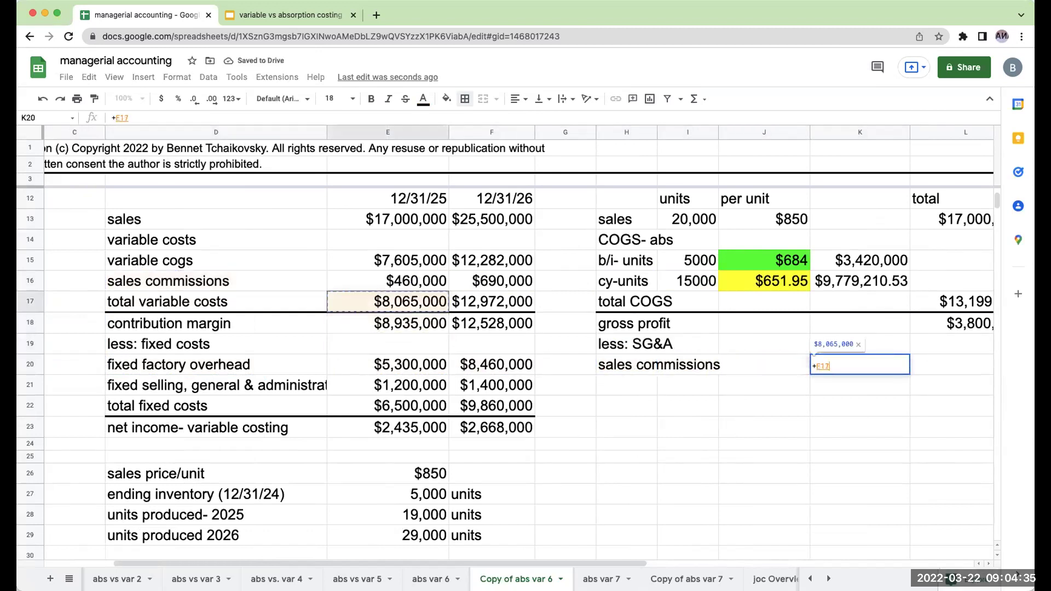
{"action": "key", "text": "Up"}
{"action": "key", "text": "Return"}
{"action": "key", "text": "Left"}
{"action": "key", "text": "Left"}
{"action": "key", "text": "Left"}
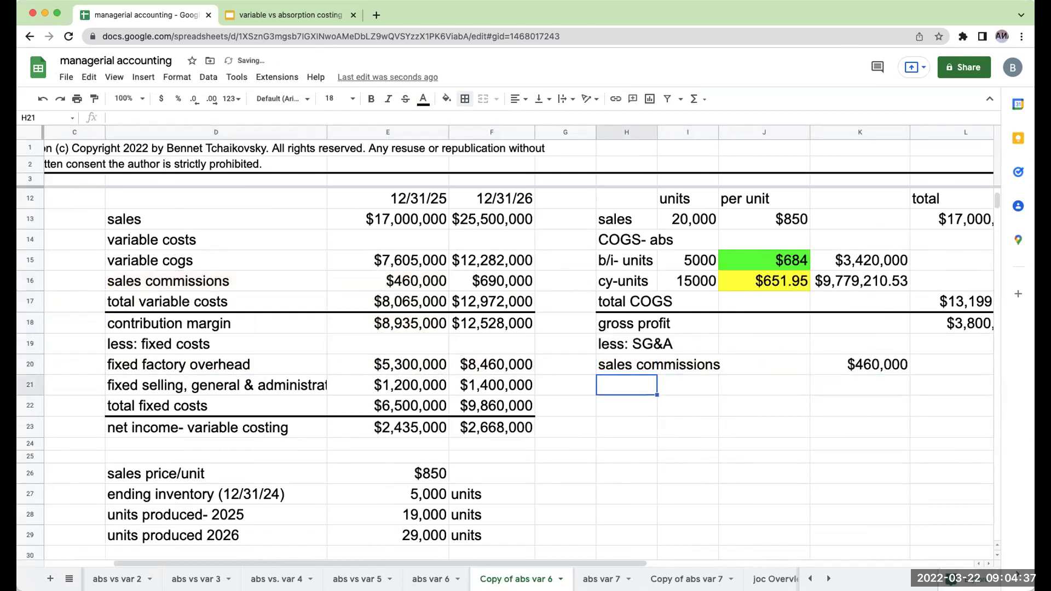
{"action": "type", "text": "fi"}
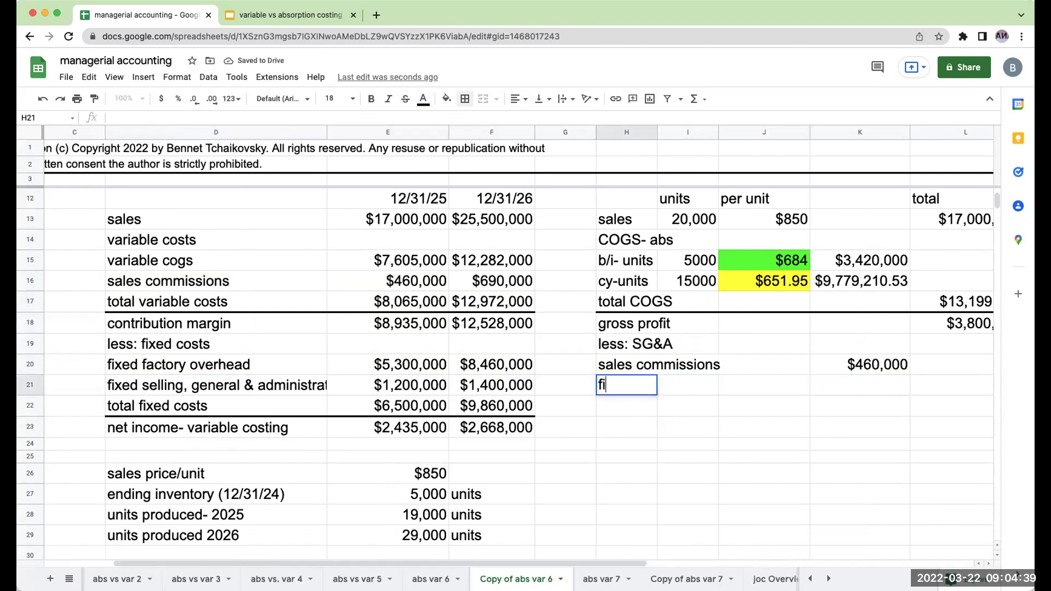
{"action": "type", "text": "xed sg"}
{"action": "key", "text": "BackSpace"}
{"action": "type", "text": "G&"}
{"action": "key", "text": "BackSpace"}
{"action": "key", "text": "BackSpace"}
{"action": "key", "text": "BackSpace"}
{"action": "type", "text": "SG&A"}
{"action": "key", "text": "Return"}
Step: Link K21 to the 12/31/25 fixed selling, general and administrative amount in E21
{"action": "key", "text": "Up"}
{"action": "key", "text": "Right"}
{"action": "key", "text": "Right"}
{"action": "key", "text": "Right"}
{"action": "type", "text": "="}
{"action": "key", "text": "Left"}
{"action": "key", "text": "Left"}
{"action": "key", "text": "Left"}
{"action": "key", "text": "Left"}
{"action": "key", "text": "Left"}
{"action": "key", "text": "Left"}
{"action": "key", "text": "Return"}
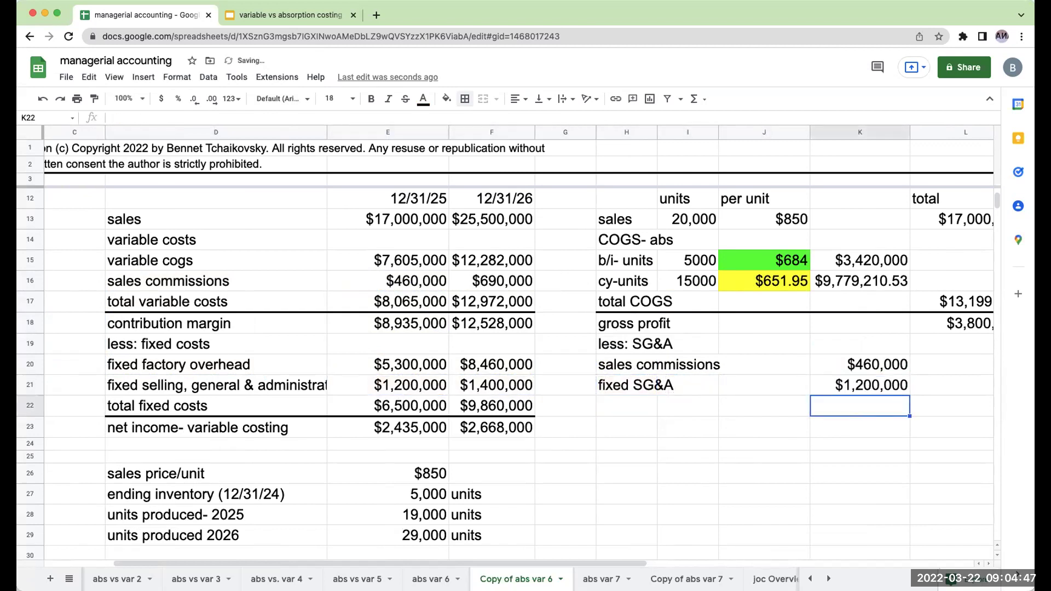
Step: Label H22 below fixed SG&A as "total SG&A"
{"action": "key", "text": "Left"}
{"action": "key", "text": "Left"}
{"action": "key", "text": "Left"}
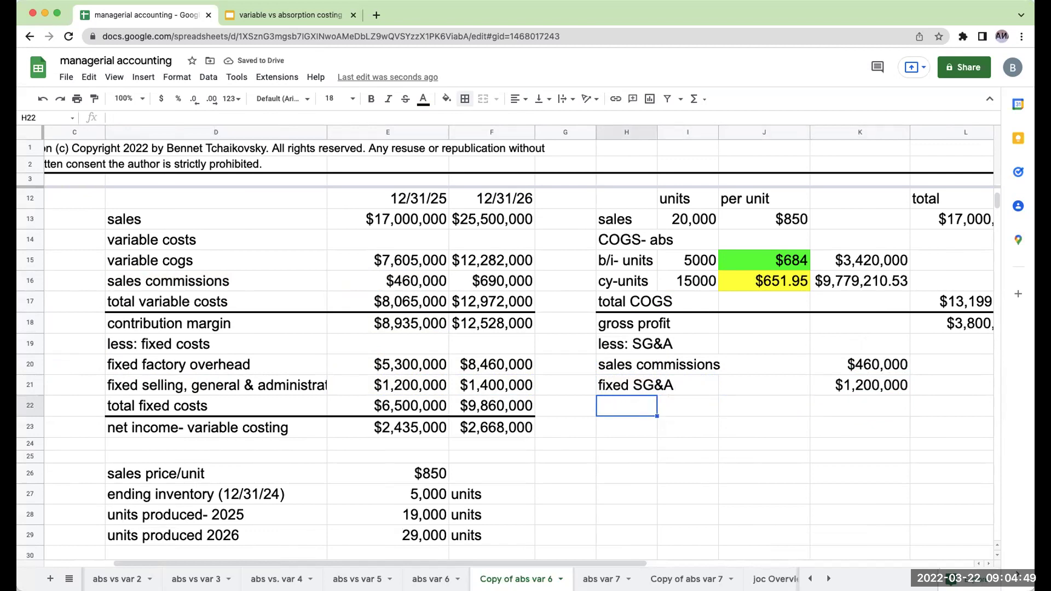
{"action": "type", "text": "ottal"}
{"action": "key", "text": "BackSpace"}
{"action": "key", "text": "BackSpace"}
{"action": "key", "text": "BackSpace"}
{"action": "key", "text": "BackSpace"}
{"action": "key", "text": "BackSpace"}
{"action": "key", "text": "BackSpace"}
{"action": "type", "text": "total S&"}
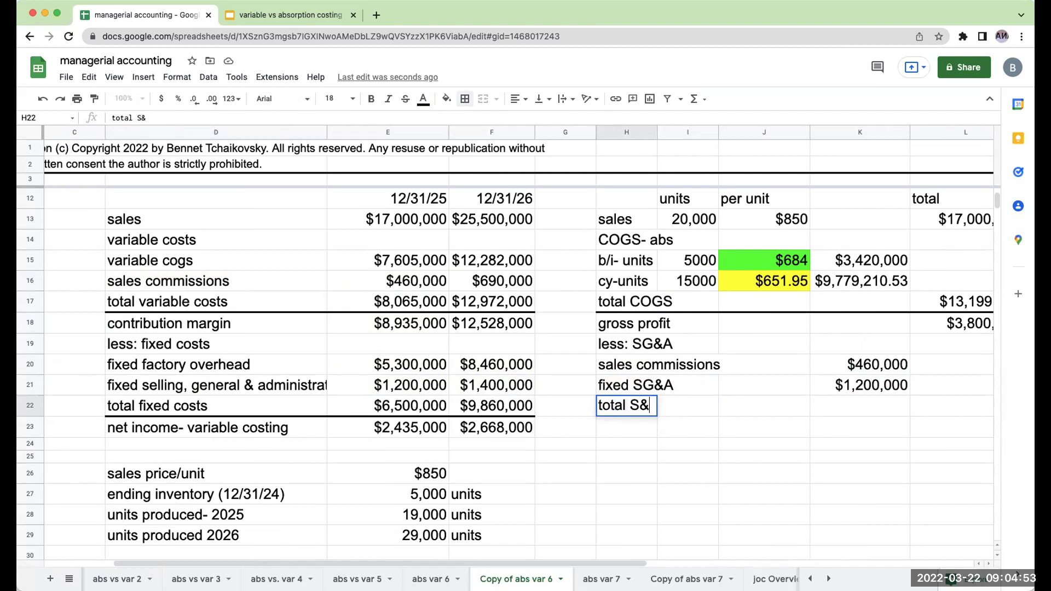
{"action": "key", "text": "BackSpace"}
{"action": "type", "text": "B&"}
{"action": "key", "text": "BackSpace"}
{"action": "key", "text": "BackSpace"}
{"action": "type", "text": "G&A"}
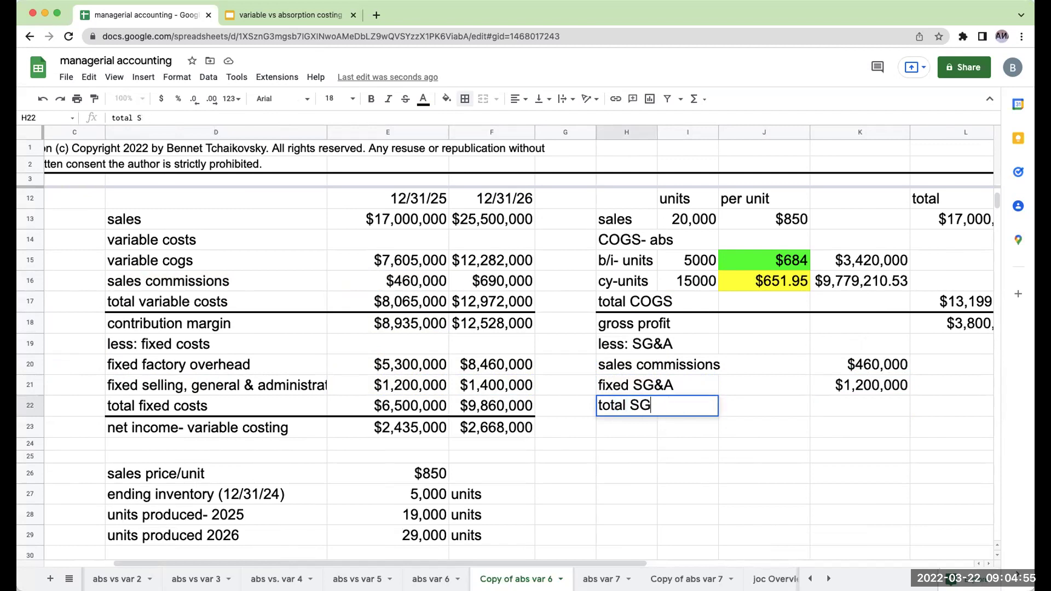
{"action": "key", "text": "Return"}
Step: Calculate total SG&A in L22 by adding sales commissions in K20 and fixed SG&A in K21
{"action": "key", "text": "Up"}
{"action": "key", "text": "Right"}
{"action": "key", "text": "Right"}
{"action": "key", "text": "Right"}
{"action": "key", "text": "Right"}
{"action": "type", "text": "="}
{"action": "key", "text": "Left"}
{"action": "key", "text": "Up"}
{"action": "key", "text": "Up"}
{"action": "type", "text": "+"}
{"action": "key", "text": "Left"}
{"action": "key", "text": "Up"}
{"action": "key", "text": "Return"}
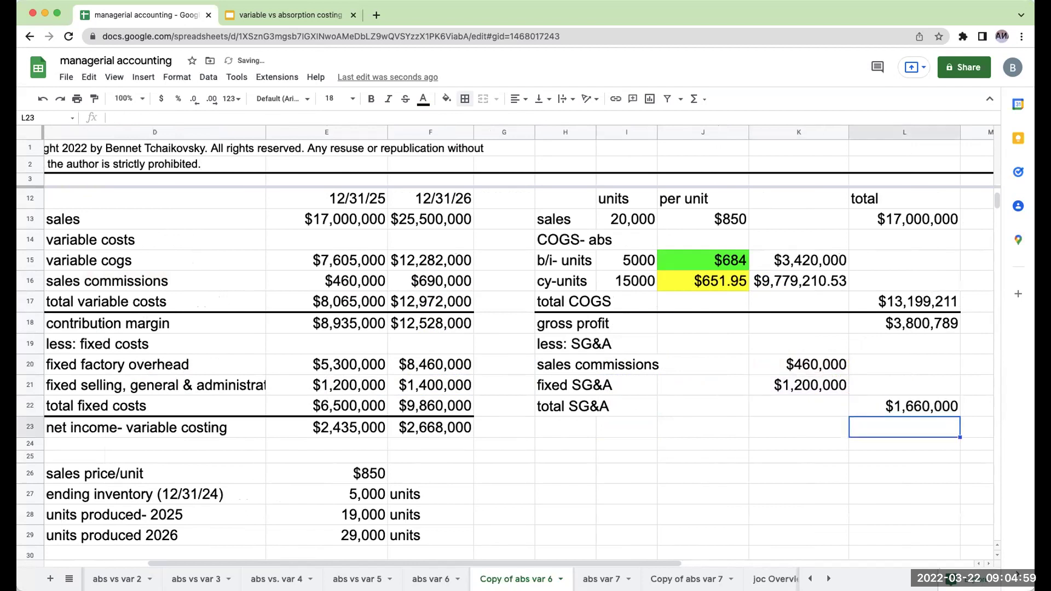
Step: Label H23 below total SG&A as "net income - absorption costing"
{"action": "key", "text": "Left"}
{"action": "key", "text": "Left"}
{"action": "key", "text": "Left"}
{"action": "key", "text": "Left"}
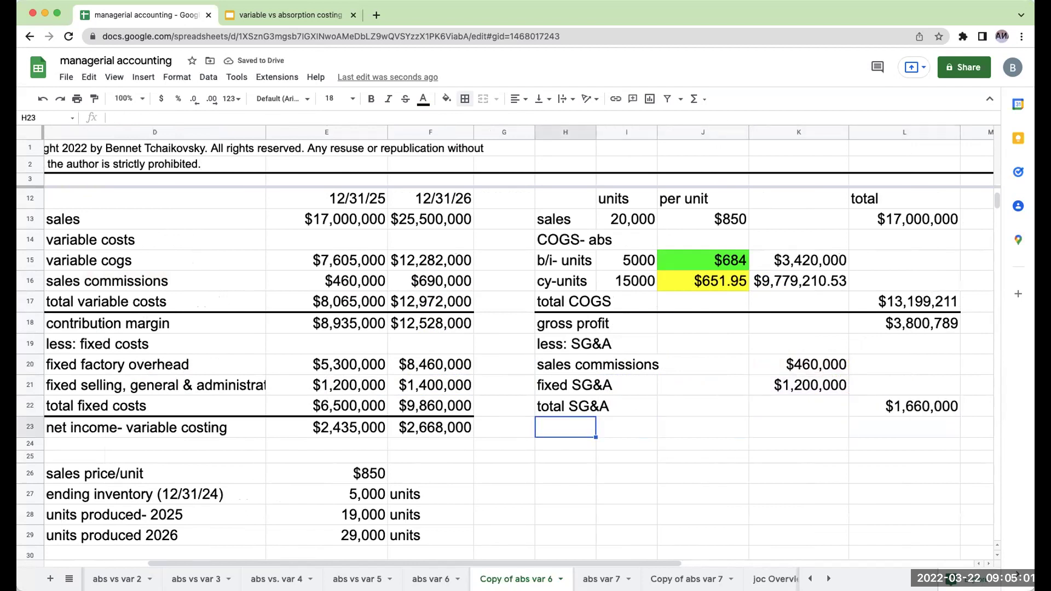
{"action": "type", "text": "net income - "}
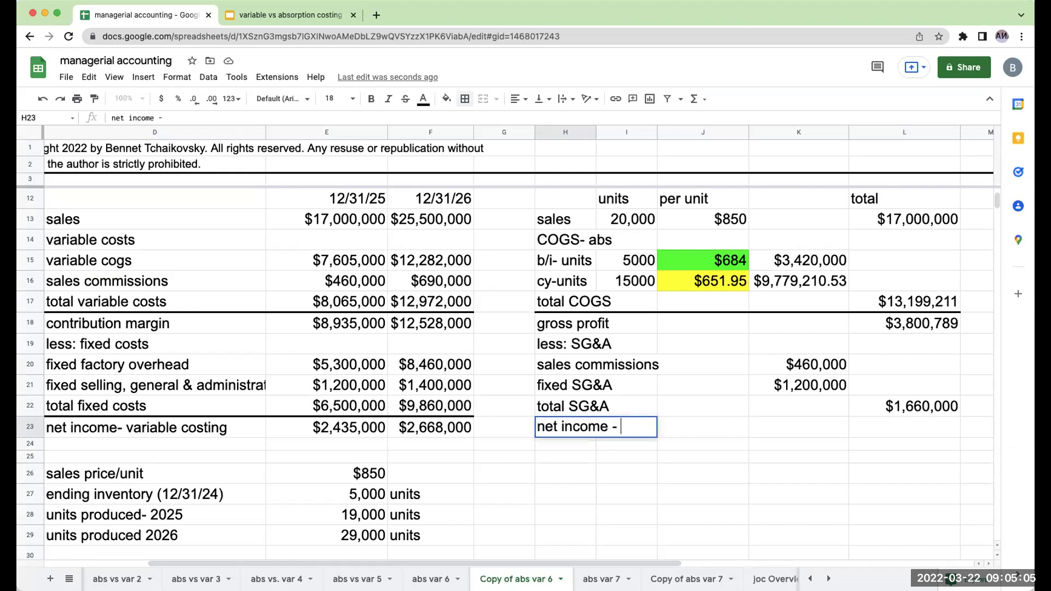
{"action": "type", "text": "absorption costing"}
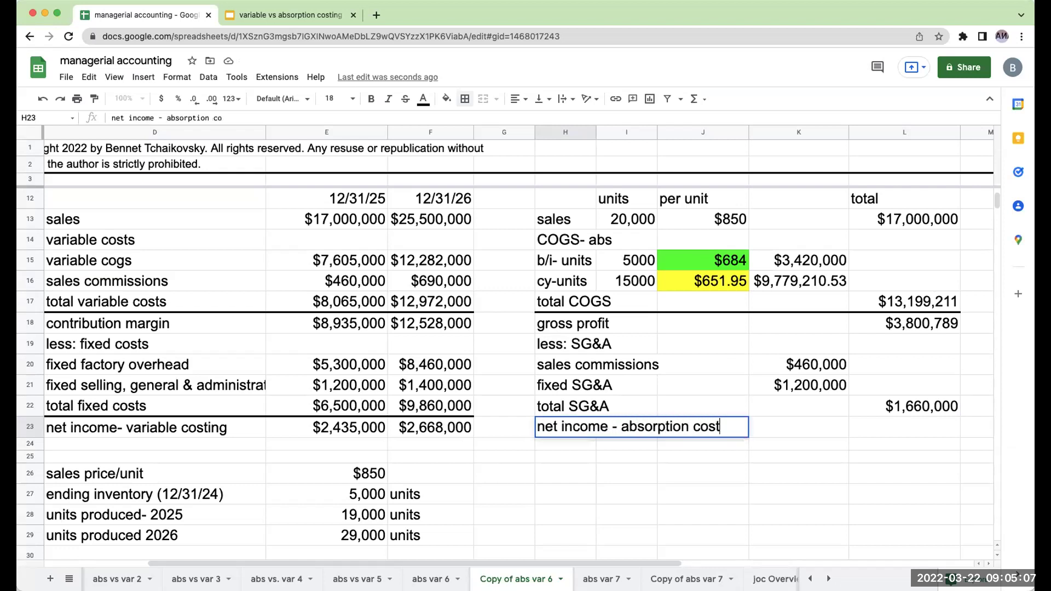
{"action": "key", "text": "Return"}
Step: Calculate the absorption costing net income in L23 as gross profit in L18 minus total SG&A in L22
{"action": "type", "text": "="}
{"action": "key", "text": "Up"}
{"action": "key", "text": "Up"}
{"action": "key", "text": "Up"}
{"action": "key", "text": "Up"}
{"action": "key", "text": "Up"}
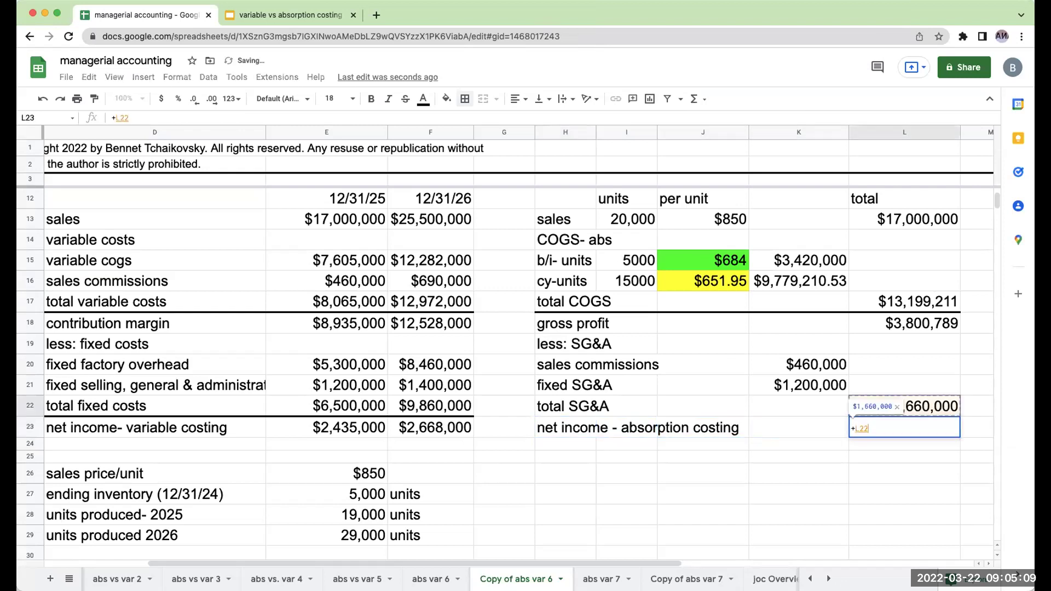
{"action": "type", "text": "-"}
{"action": "key", "text": "Up"}
{"action": "key", "text": "Return"}
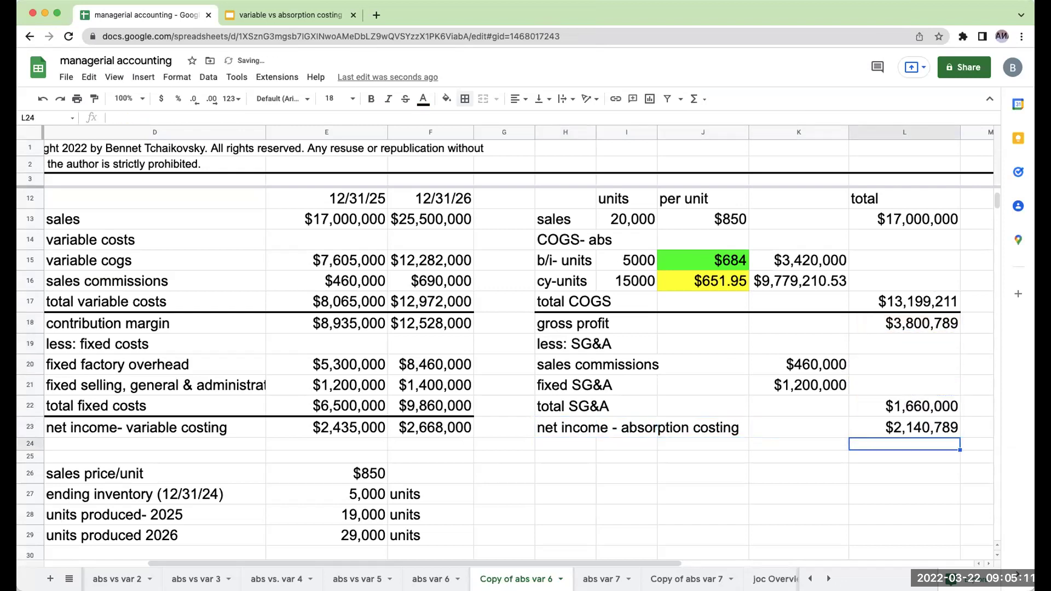
Step: Add a top border to the absorption costing net income row, H23:L23
{"action": "left_click_drag", "start_coordinate": [567, 432], "coordinate": [919, 432]}
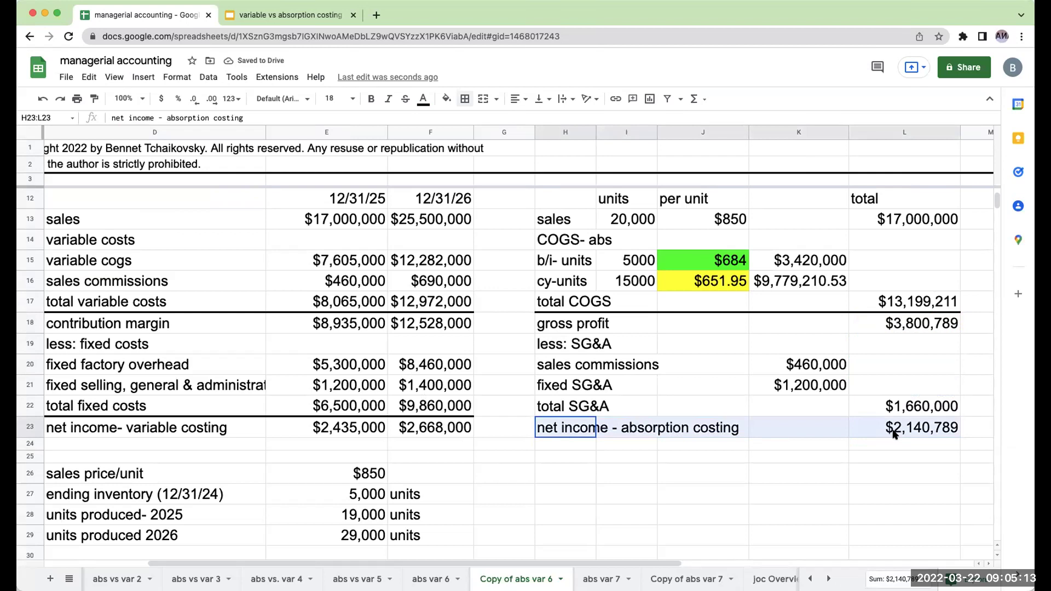
{"action": "left_click", "coordinate": [465, 99]}
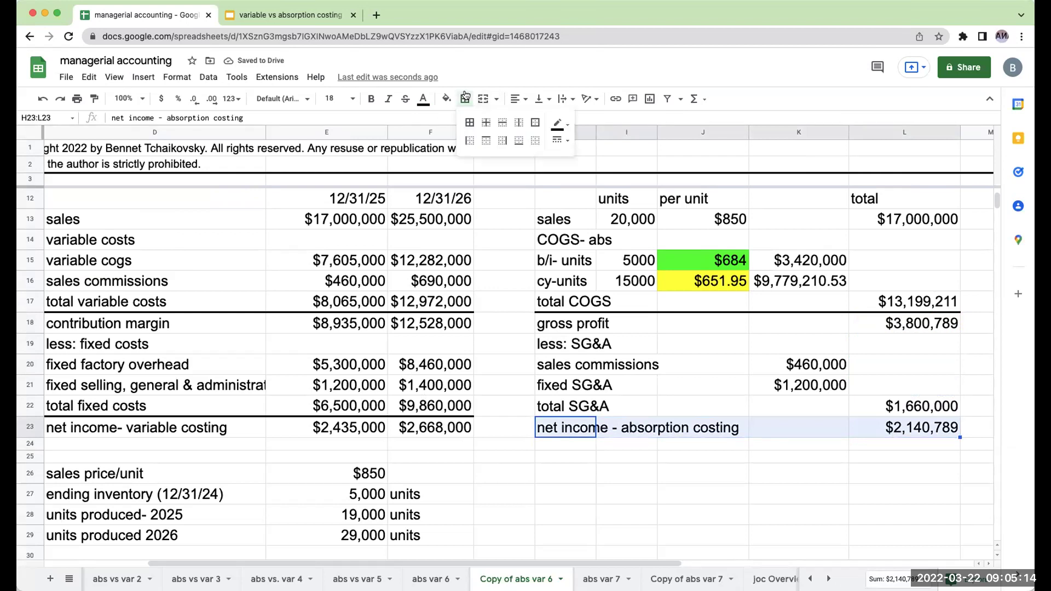
{"action": "left_click", "coordinate": [486, 140]}
{"action": "left_click", "coordinate": [632, 457]}
Step: Title the second income statement "absorption costing" in H26
{"action": "scroll", "coordinate": [635, 396], "scroll_direction": "up", "scroll_amount": 1}
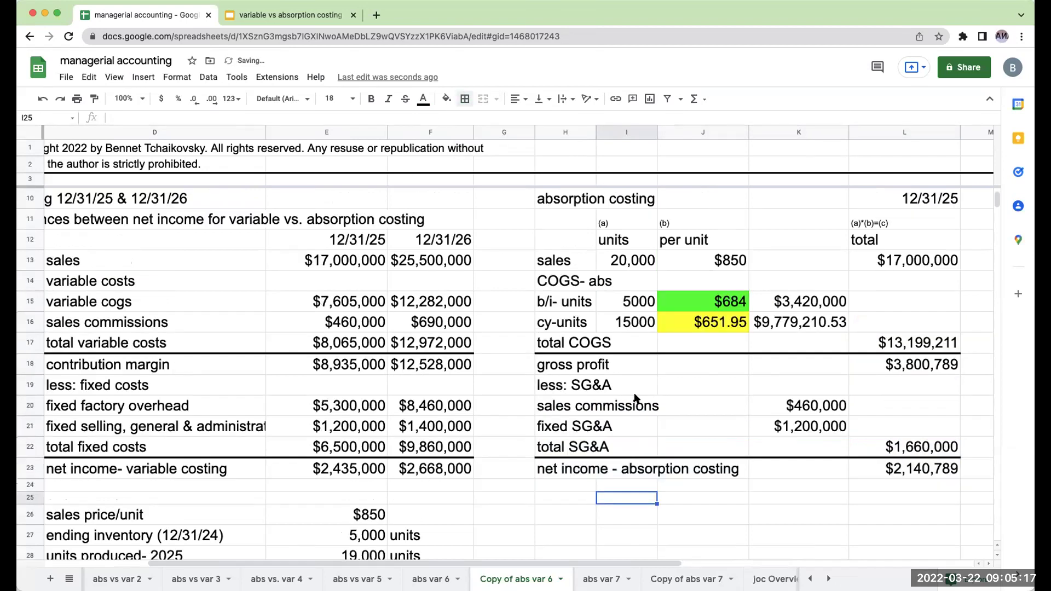
{"action": "left_click", "coordinate": [577, 509]}
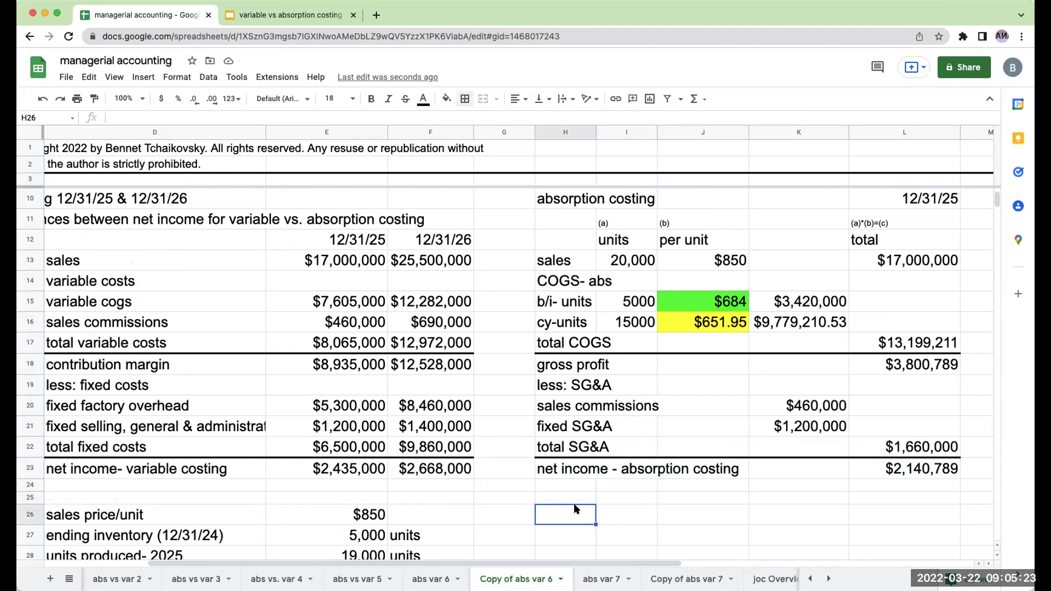
{"action": "type", "text": "absorption costing"}
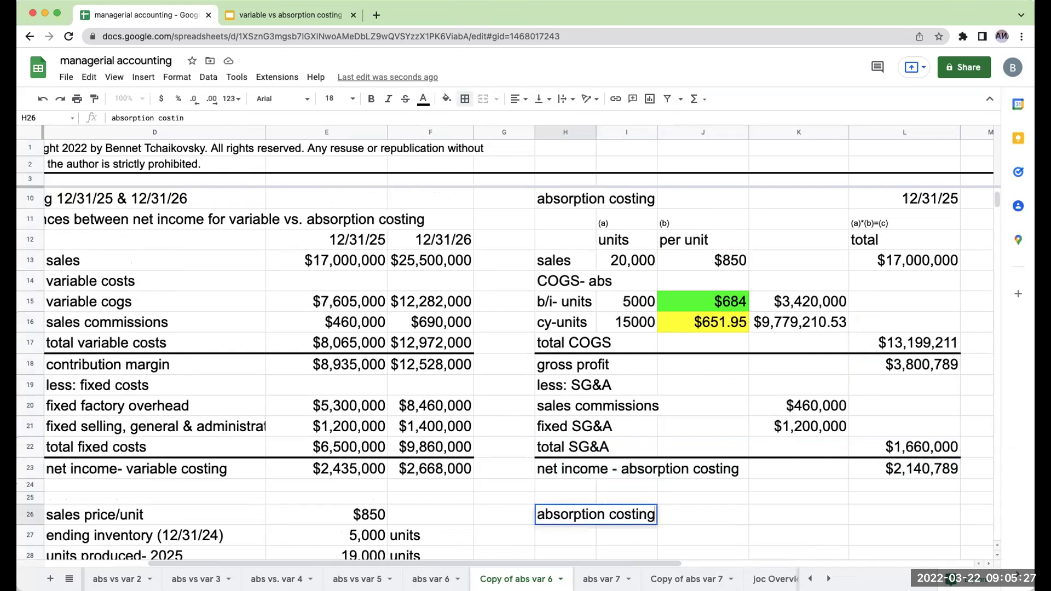
Step: Enter the statement date 12/31/26 in L26, on the same row as the second absorption costing title
{"action": "key", "text": "Tab"}
{"action": "key", "text": "Tab"}
{"action": "key", "text": "Tab"}
{"action": "key", "text": "Tab"}
{"action": "type", "text": "12/3"}
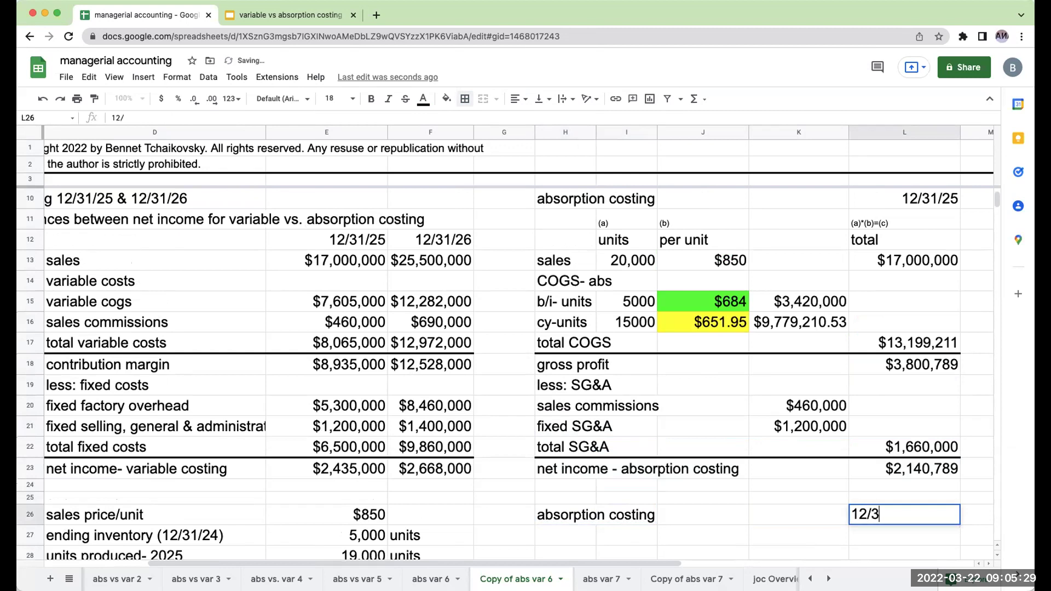
{"action": "type", "text": "1/26"}
{"action": "key", "text": "Return"}
Step: Label H28, two rows below the second absorption costing title, as "sales"
{"action": "key", "text": "Up"}
{"action": "key", "text": "Left"}
{"action": "key", "text": "Left"}
{"action": "key", "text": "Left"}
{"action": "key", "text": "Left"}
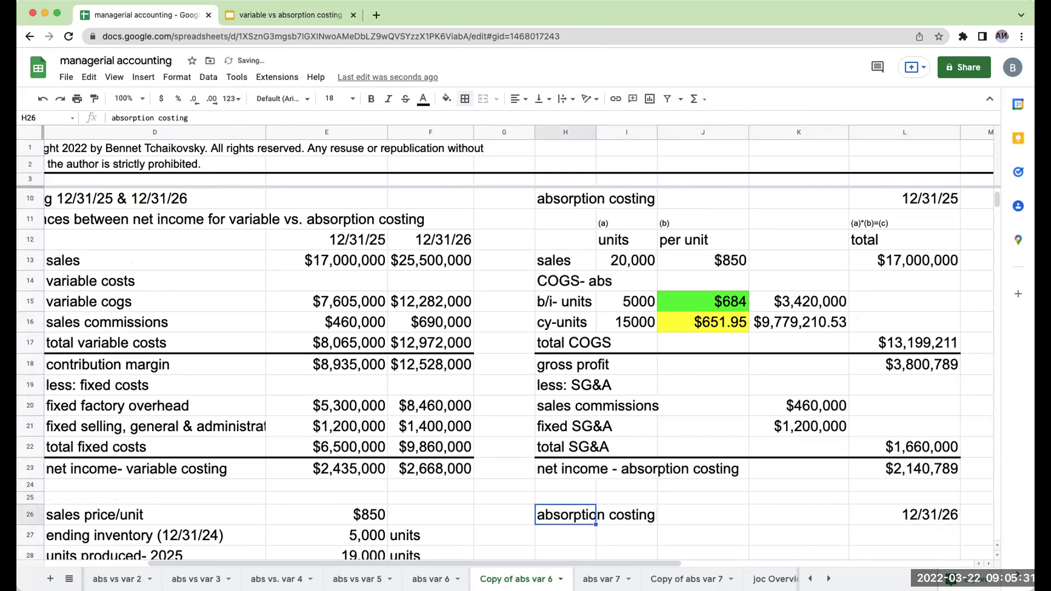
{"action": "key", "text": "Down"}
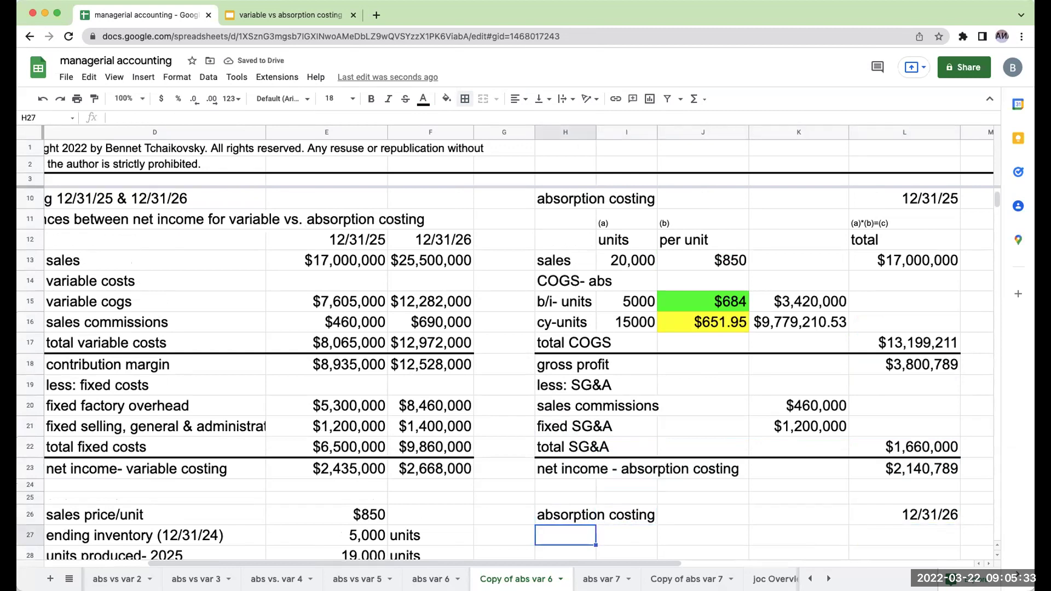
{"action": "key", "text": "Down"}
{"action": "type", "text": "sale"}
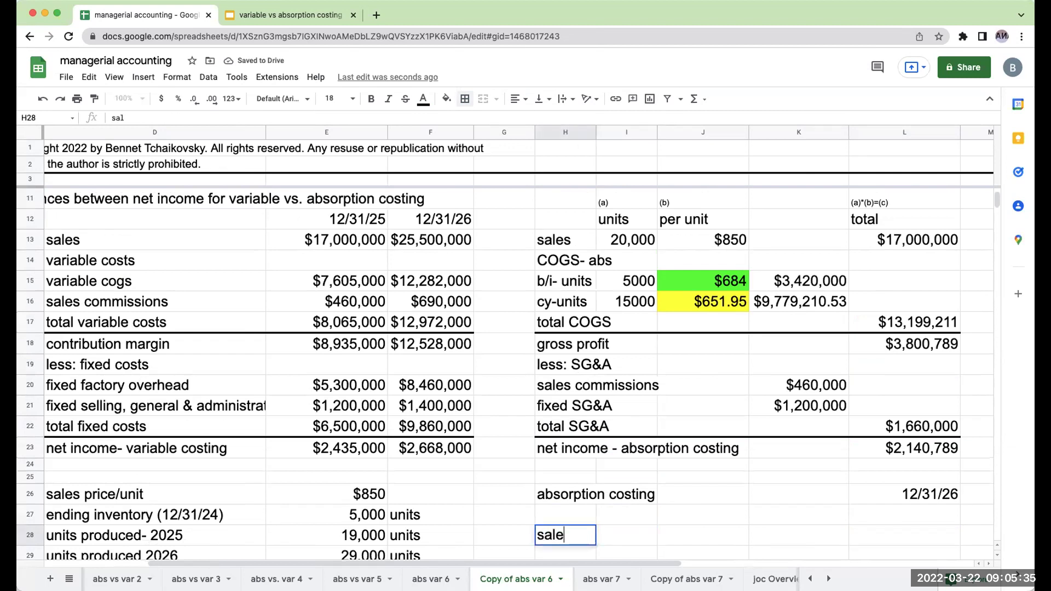
{"action": "type", "text": "s"}
{"action": "key", "text": "Return"}
Step: Link the heading in I27 to the units heading in I12
{"action": "key", "text": "Up"}
{"action": "key", "text": "Up"}
{"action": "key", "text": "Right"}
{"action": "type", "text": "+"}
{"action": "left_click", "coordinate": [623, 202]}
{"action": "key", "text": "Return"}
Step: Copy the heading link from I27 to J27 and L27 for the per unit and total headings
{"action": "key", "text": "Up"}
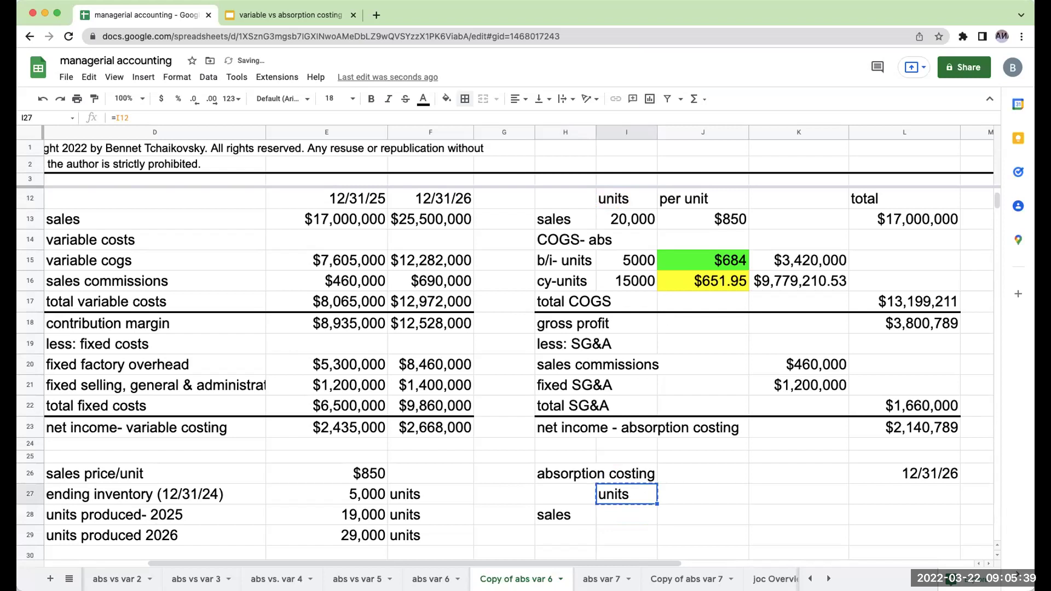
{"action": "key", "text": "Right"}
{"action": "type", "text": "per unit"}
{"action": "key", "text": "Right"}
{"action": "key", "text": "Right"}
{"action": "type", "text": "total"}
Step: Link L28 to the 12/31/26 sales amount in F13
{"action": "key", "text": "Down"}
{"action": "type", "text": "+"}
{"action": "left_click", "coordinate": [437, 225]}
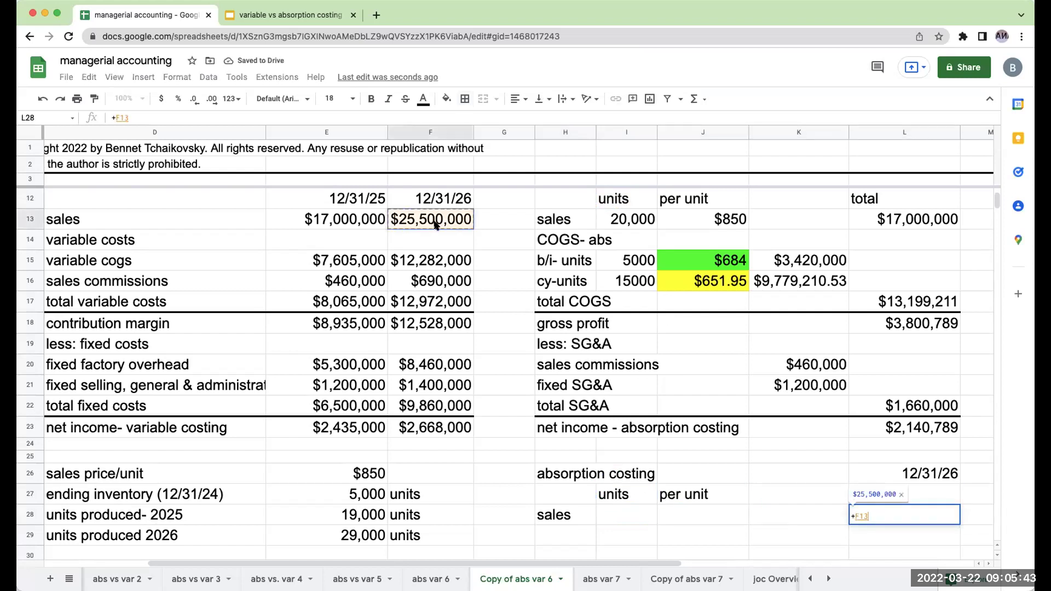
{"action": "key", "text": "Return"}
Step: Link the per-unit sales figure in J28 to the sales price per unit in E26
{"action": "key", "text": "Up"}
{"action": "key", "text": "Left"}
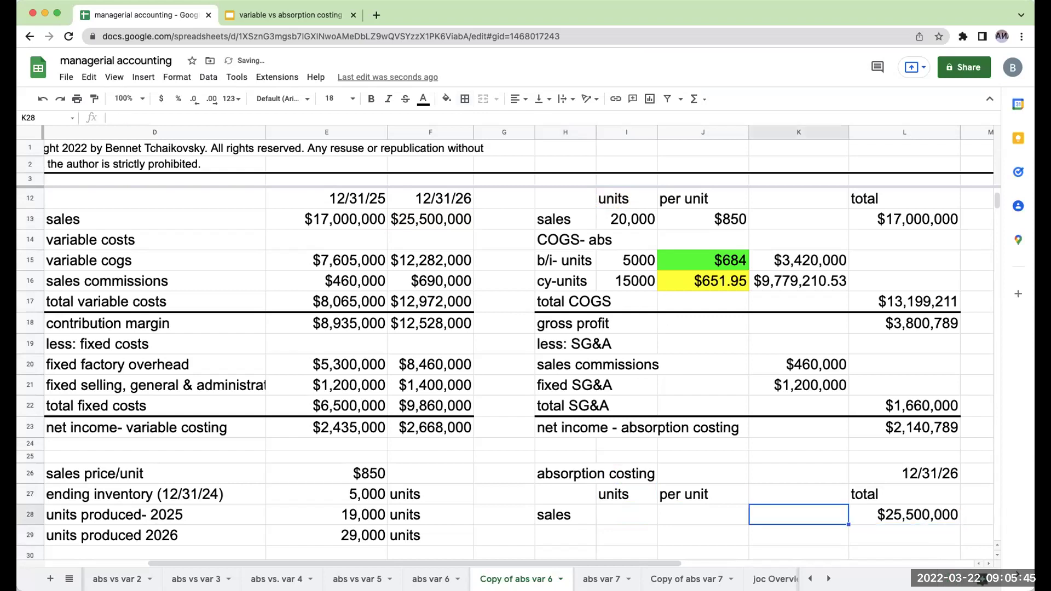
{"action": "key", "text": "Left"}
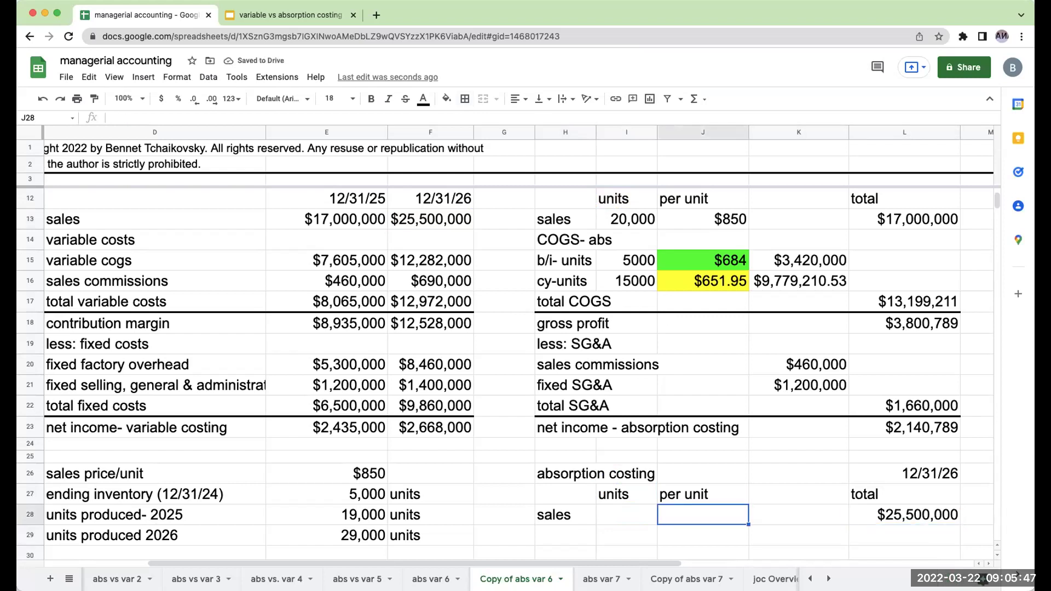
{"action": "type", "text": "+"}
{"action": "key", "text": "Left"}
{"action": "key", "text": "Left"}
{"action": "key", "text": "Left"}
{"action": "key", "text": "Left"}
{"action": "key", "text": "Left"}
{"action": "key", "text": "Up"}
{"action": "key", "text": "Up"}
{"action": "key", "text": "Up"}
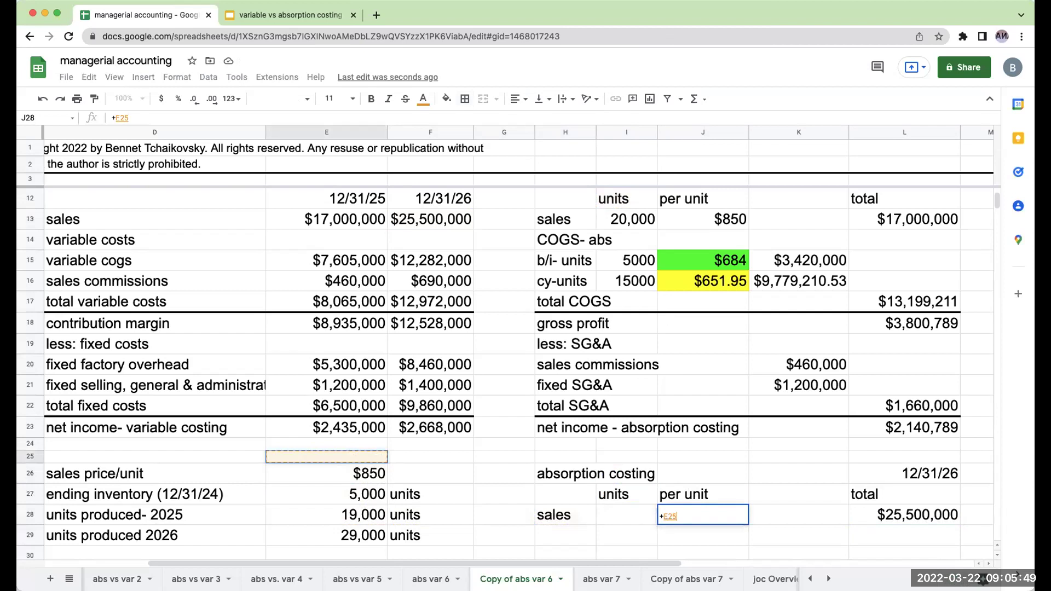
{"action": "key", "text": "Down"}
{"action": "key", "text": "Return"}
Step: Calculate the units sold in I28 by dividing total sales in L28 by the unit price in J28
{"action": "key", "text": "Up"}
{"action": "key", "text": "Left"}
{"action": "type", "text": "+"}
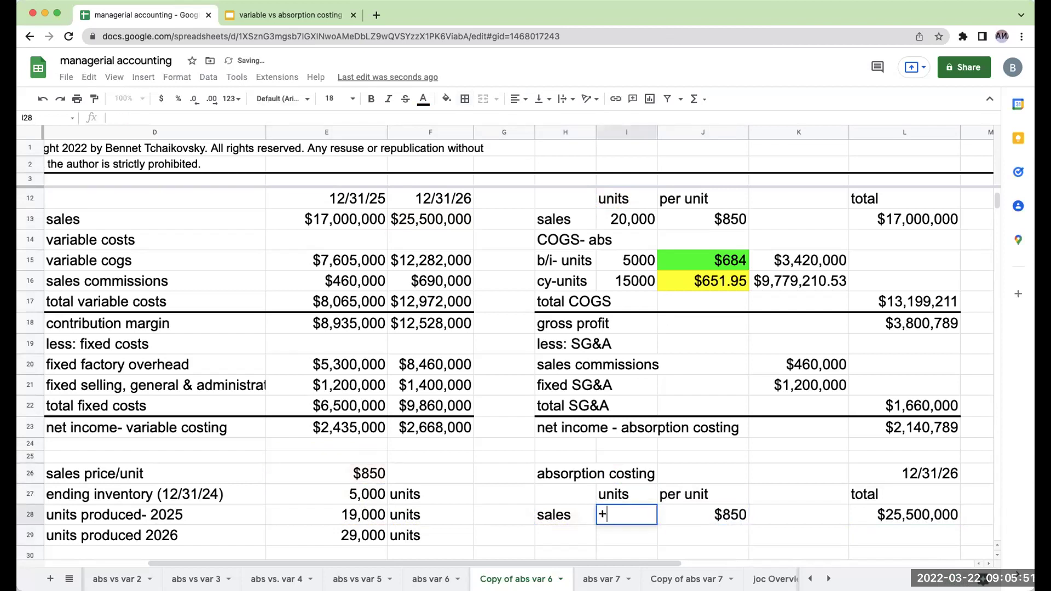
{"action": "key", "text": "Right"}
{"action": "key", "text": "Right"}
{"action": "key", "text": "Right"}
{"action": "type", "text": "/"}
{"action": "key", "text": "Right"}
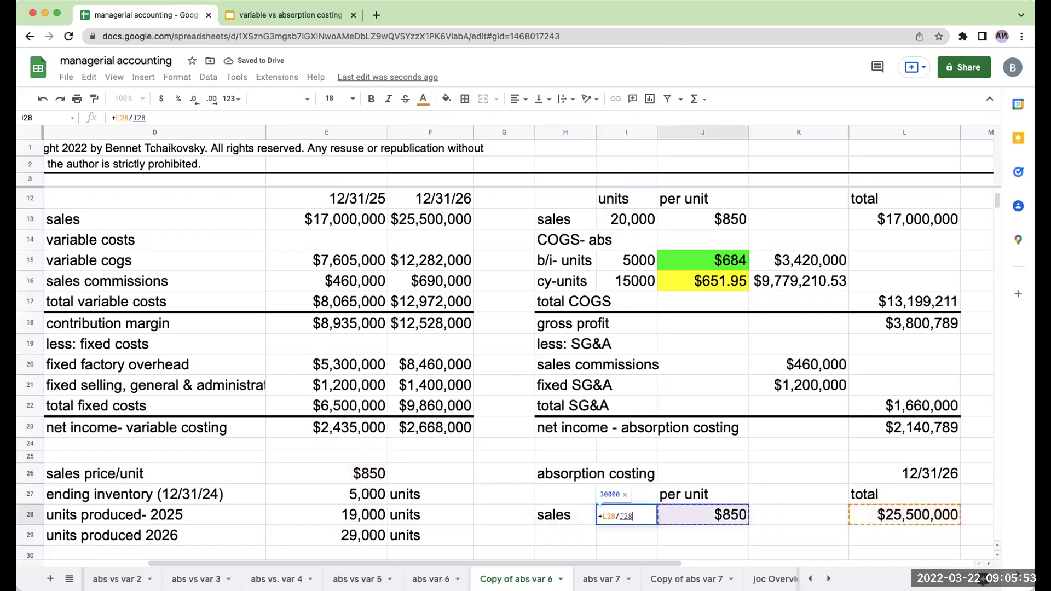
{"action": "key", "text": "Return"}
Step: Format the units sold in I28 as a number with a thousands separator and no decimals
{"action": "key", "text": "Up"}
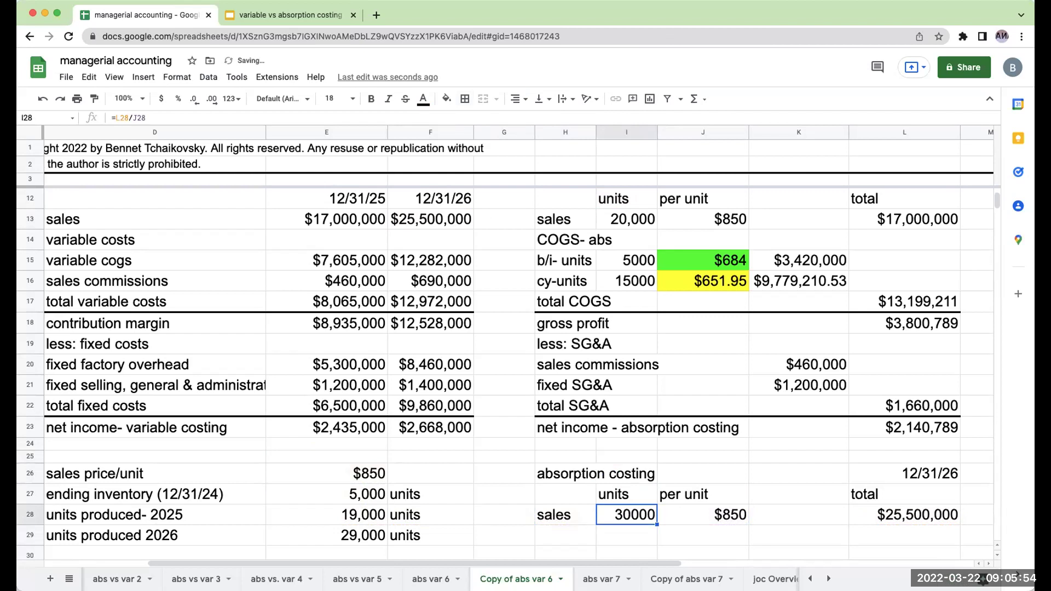
{"action": "left_click", "coordinate": [231, 99]}
{"action": "left_click", "coordinate": [267, 169]}
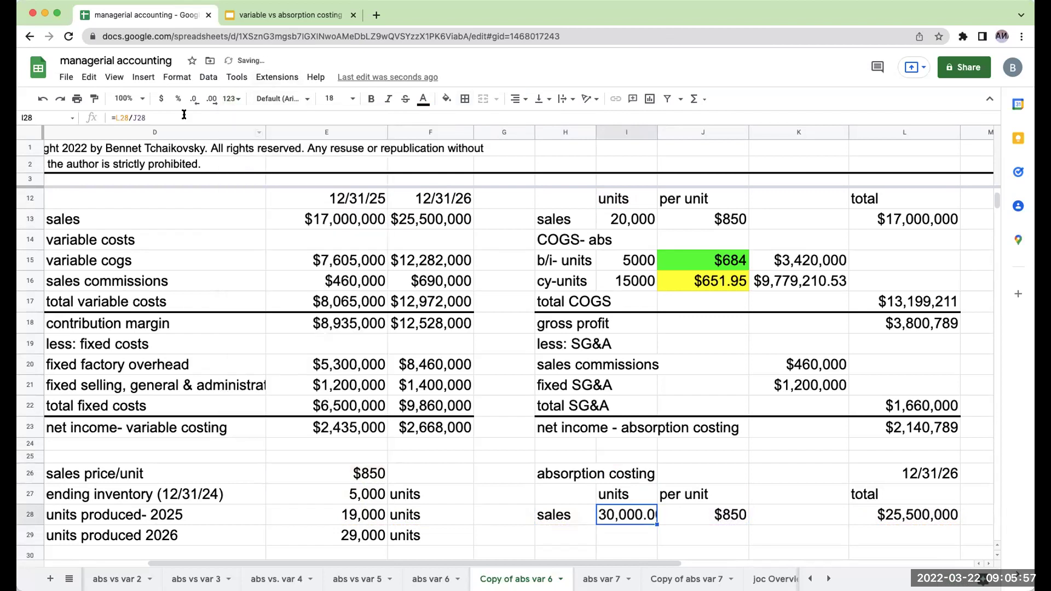
Step: Label H29 below sales as "COGS - absorption"
{"action": "scroll", "coordinate": [843, 306], "scroll_direction": "down", "scroll_amount": 2}
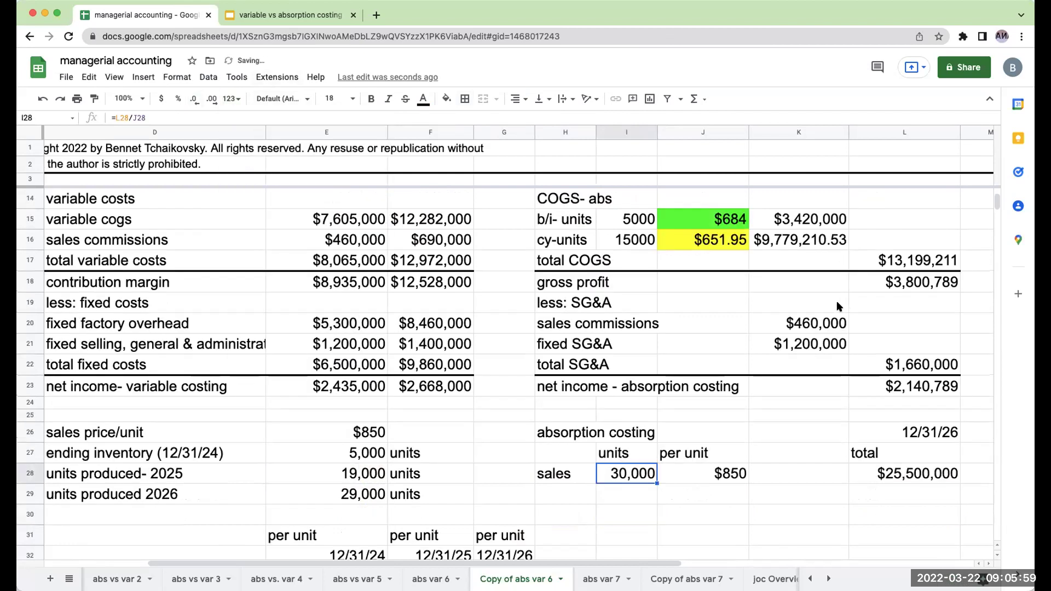
{"action": "left_click", "coordinate": [576, 496]}
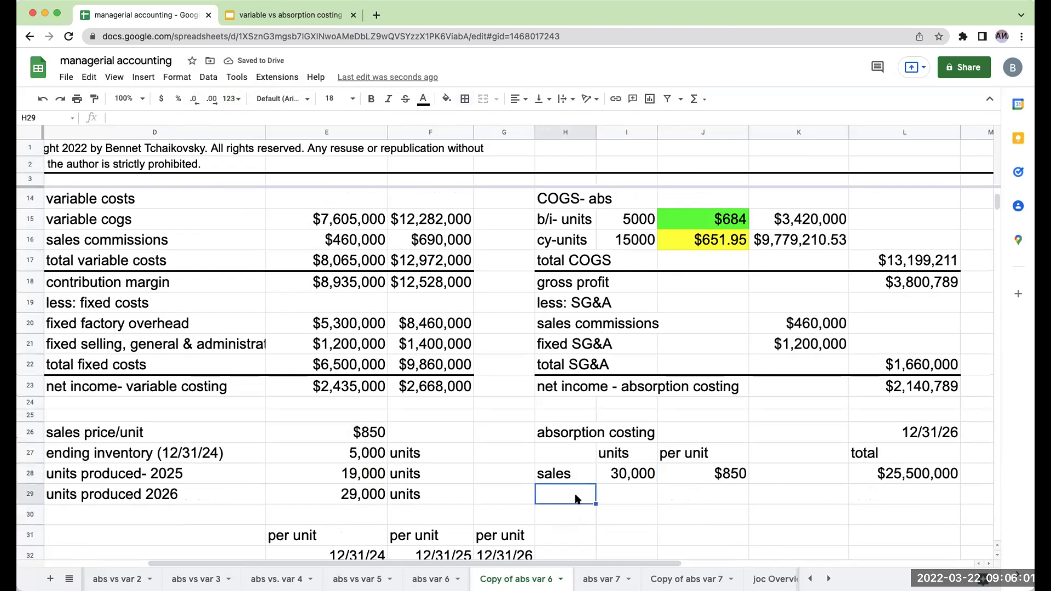
{"action": "type", "text": "COGS"}
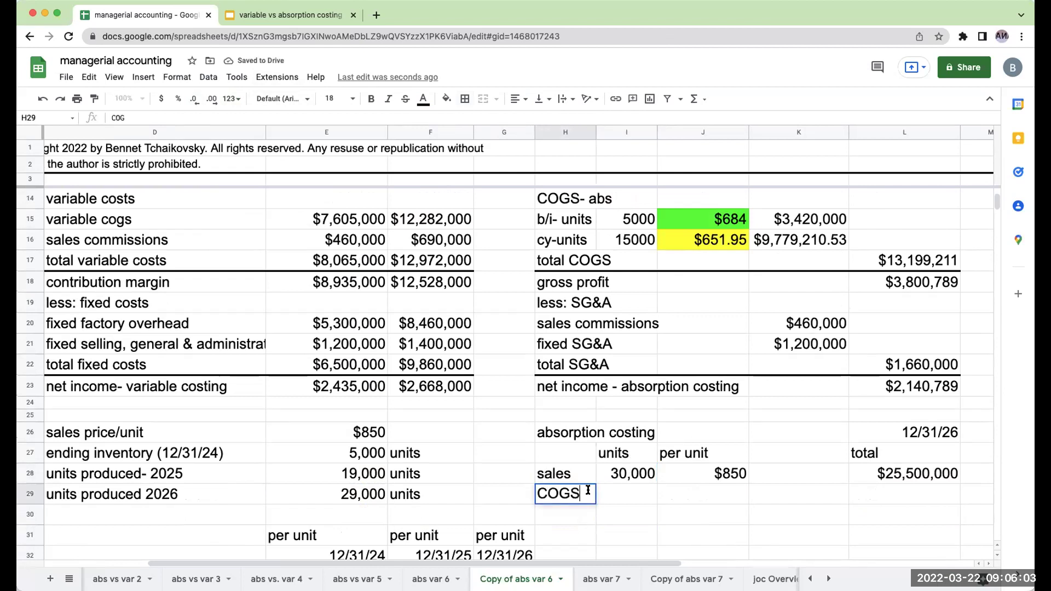
{"action": "type", "text": " - absorp"}
{"action": "key", "text": "BackSpace"}
{"action": "type", "text": "rption"}
{"action": "key", "text": "Return"}
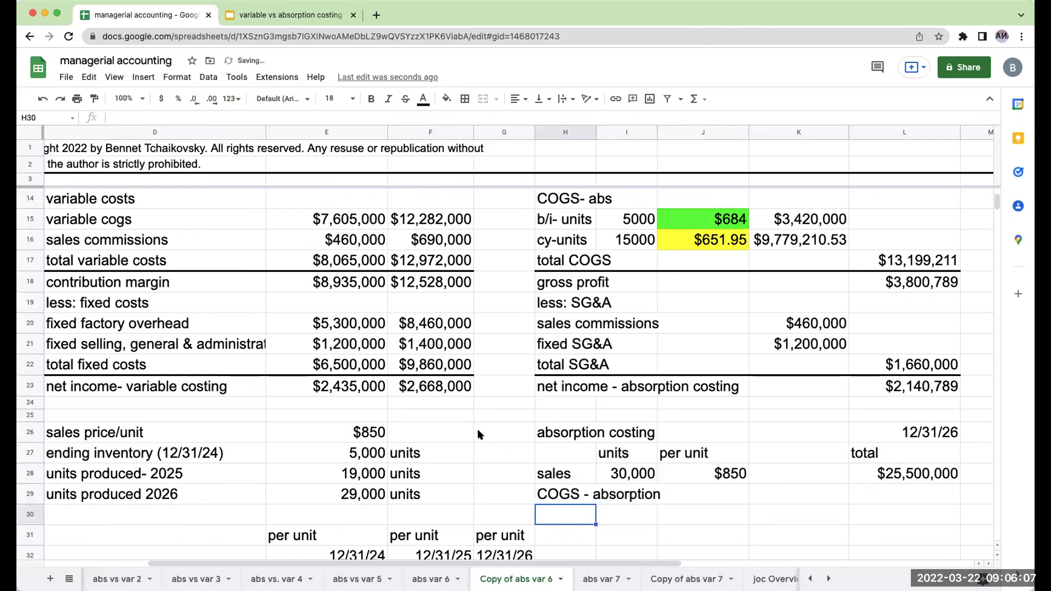
Step: Enter the heading "units" in J41, on the fixed factory overhead row beside the per-unit cost table
{"action": "scroll", "coordinate": [476, 428], "scroll_direction": "down", "scroll_amount": 5}
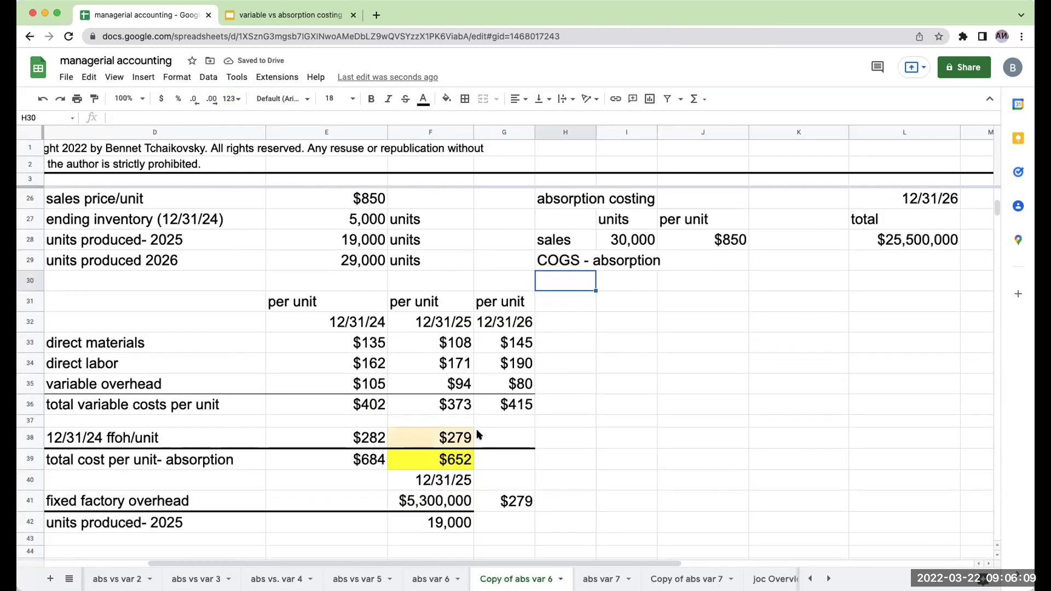
{"action": "scroll", "coordinate": [476, 429], "scroll_direction": "down", "scroll_amount": 2}
{"action": "scroll", "coordinate": [477, 429], "scroll_direction": "up", "scroll_amount": 1}
{"action": "scroll", "coordinate": [479, 429], "scroll_direction": "up", "scroll_amount": 1}
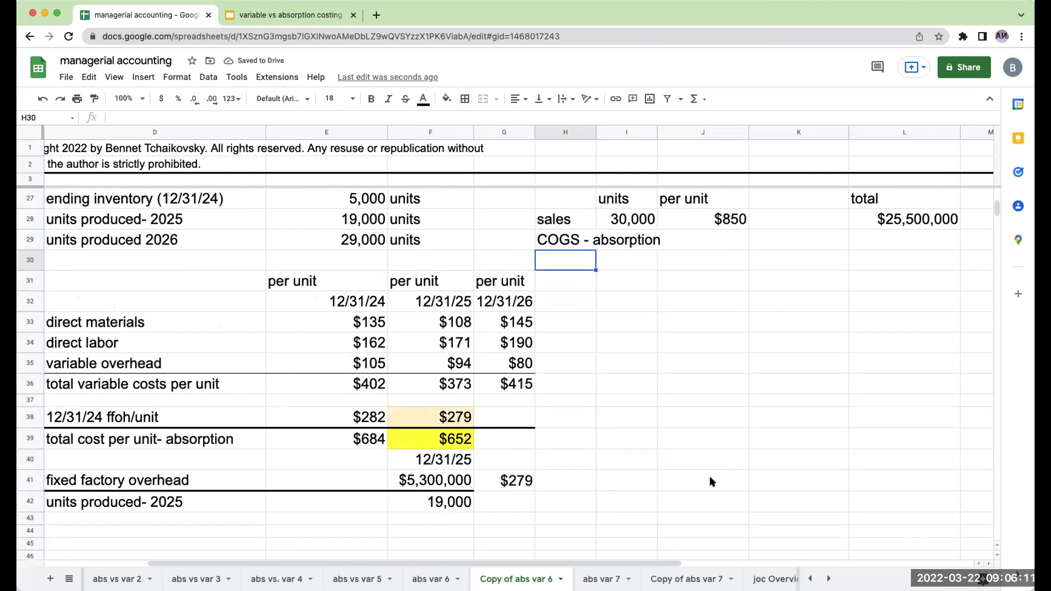
{"action": "left_click", "coordinate": [729, 472]}
{"action": "type", "text": "units"}
{"action": "key", "text": "Return"}
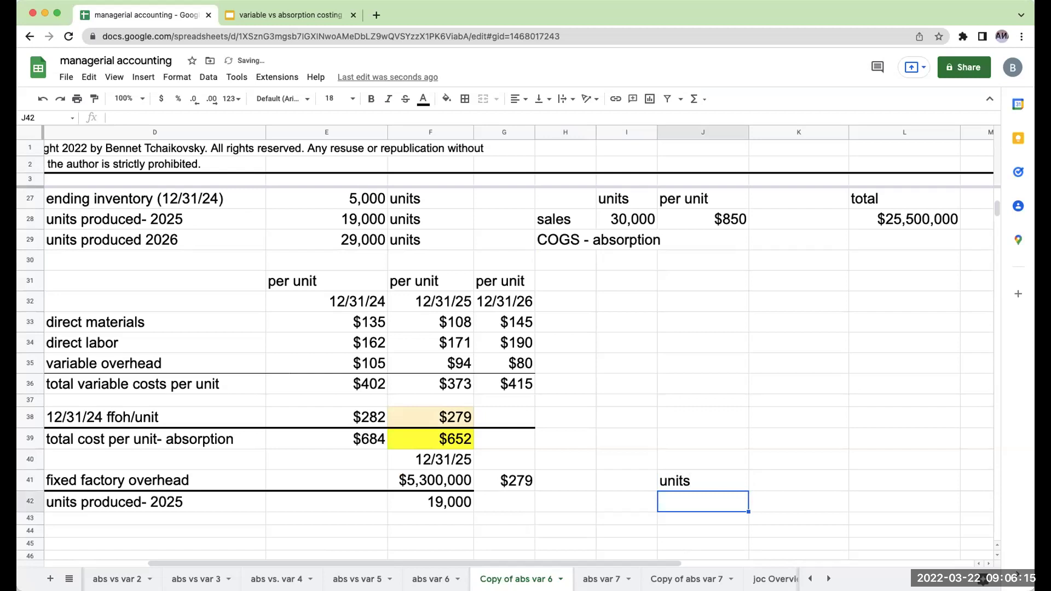
{"action": "key", "text": "Left"}
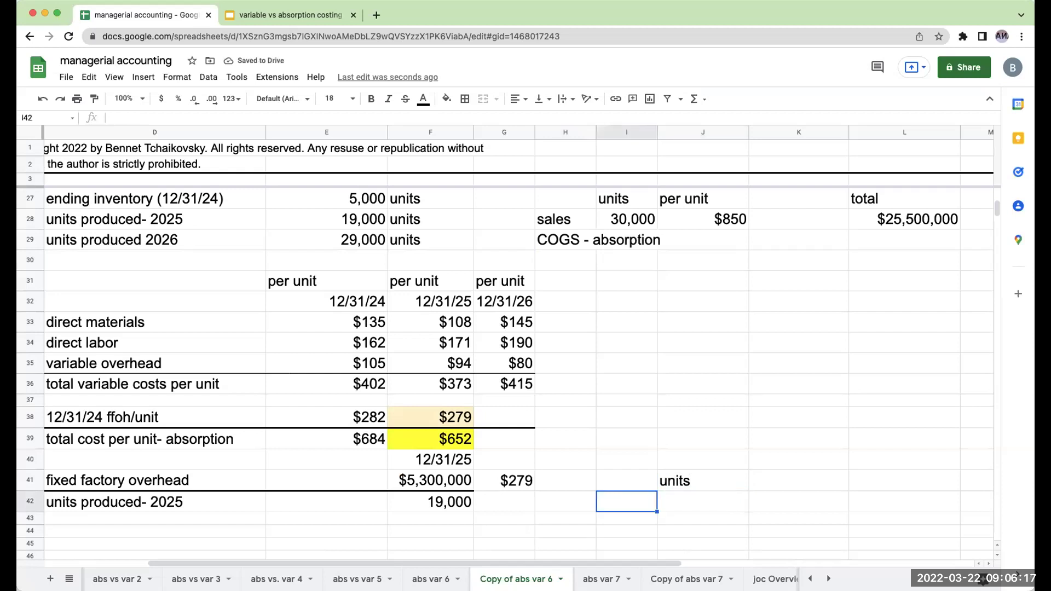
Step: Enter the date 1/1/25 in I42 with 5000 units beside it in J42
{"action": "type", "text": "1/1/25"}
{"action": "key", "text": "Tab"}
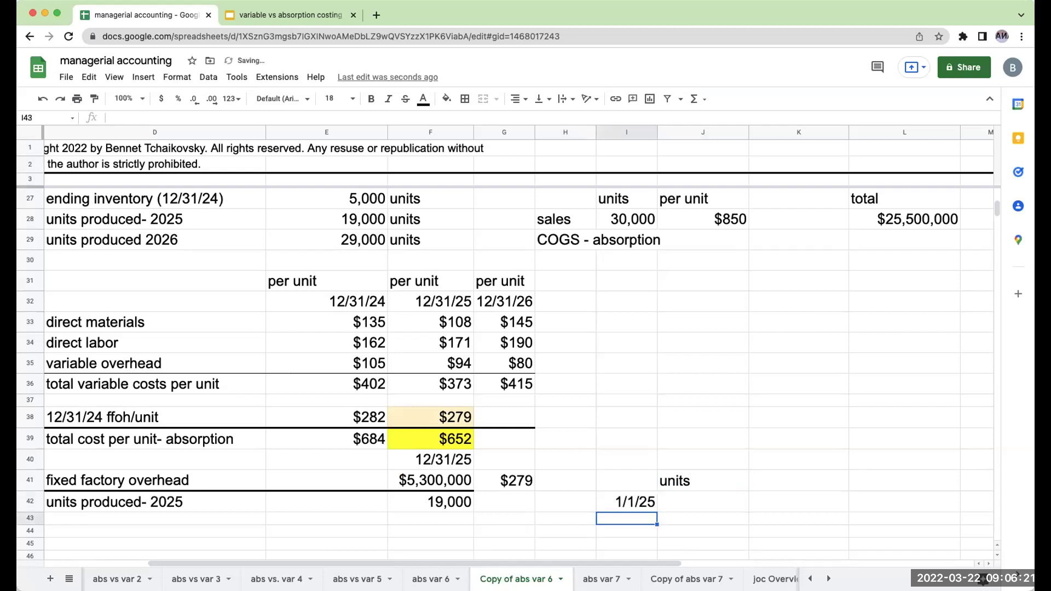
{"action": "type", "text": "5000"}
{"action": "key", "text": "Return"}
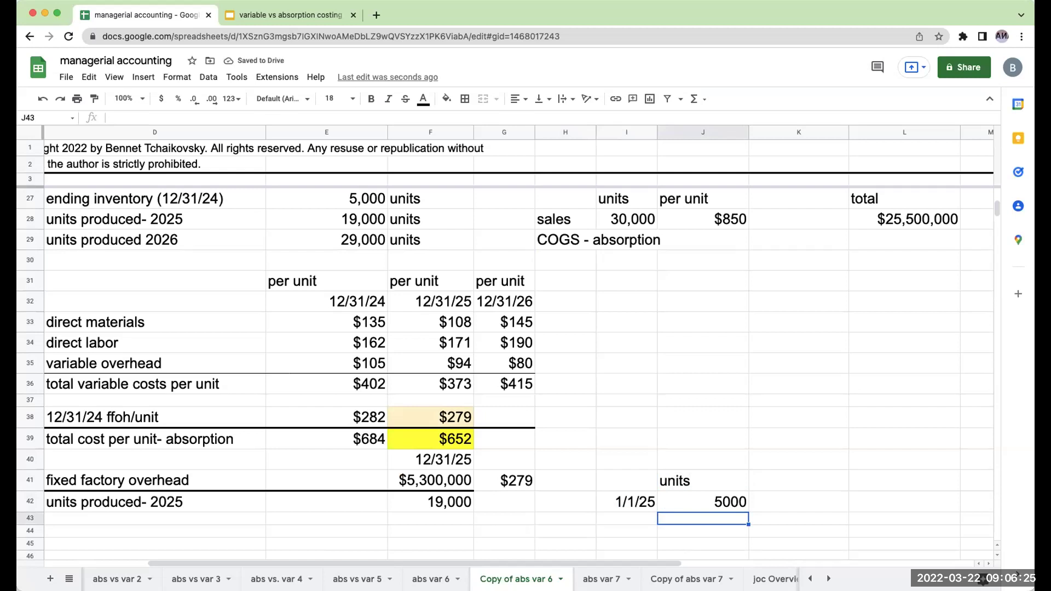
Step: Check the beginning inventory units in I15, and clear the units heading, date and quantity from J41, I42 and J42
{"action": "scroll", "coordinate": [730, 355], "scroll_direction": "up", "scroll_amount": 4}
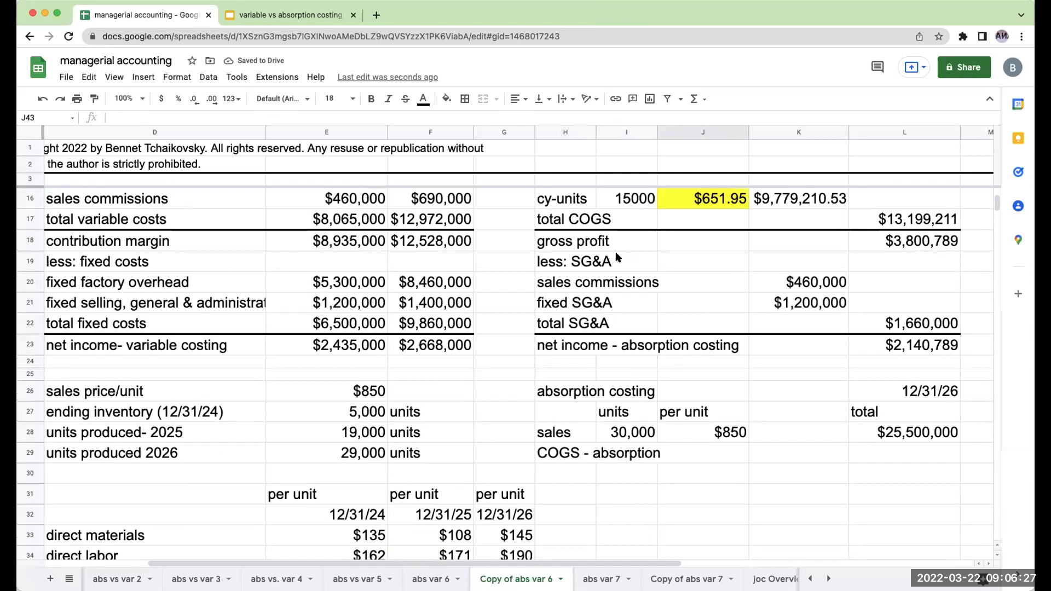
{"action": "scroll", "coordinate": [617, 255], "scroll_direction": "up", "scroll_amount": 1}
{"action": "left_click", "coordinate": [643, 220]}
{"action": "scroll", "coordinate": [659, 284], "scroll_direction": "down", "scroll_amount": 4}
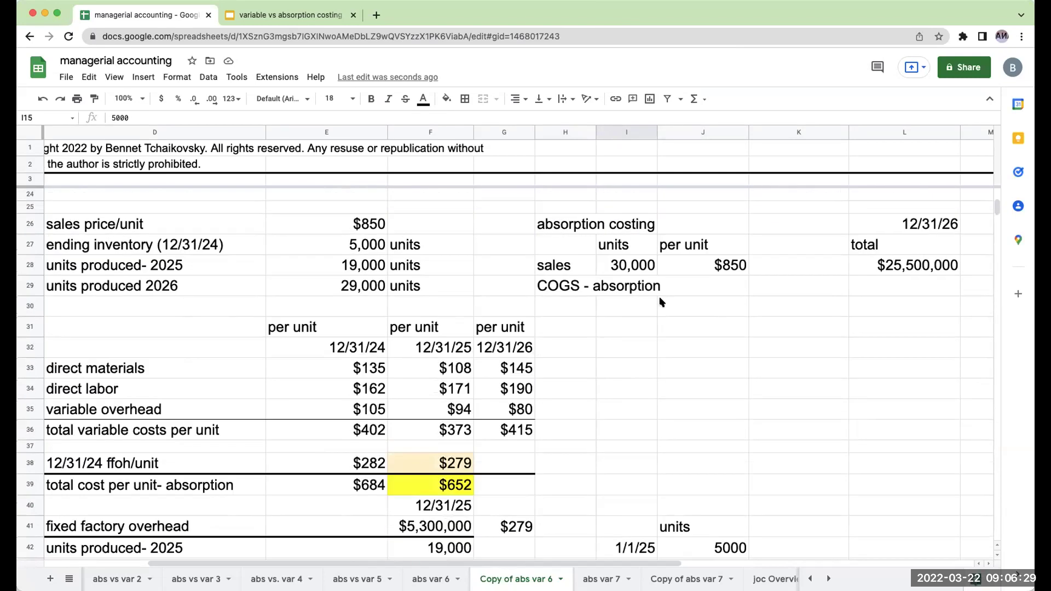
{"action": "scroll", "coordinate": [663, 303], "scroll_direction": "down", "scroll_amount": 2}
{"action": "left_click", "coordinate": [626, 395]}
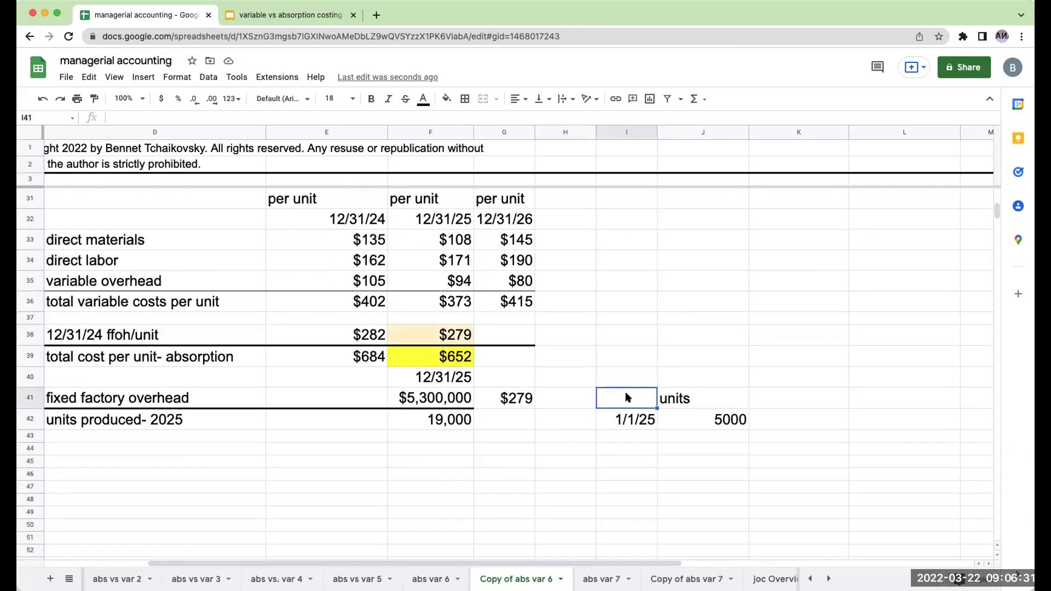
{"action": "key", "text": "Right"}
{"action": "key", "text": "BackSpace"}
{"action": "key", "text": "Down"}
{"action": "key", "text": "BackSpace"}
{"action": "key", "text": "Left"}
{"action": "key", "text": "Delete"}
{"action": "key", "text": "Down"}
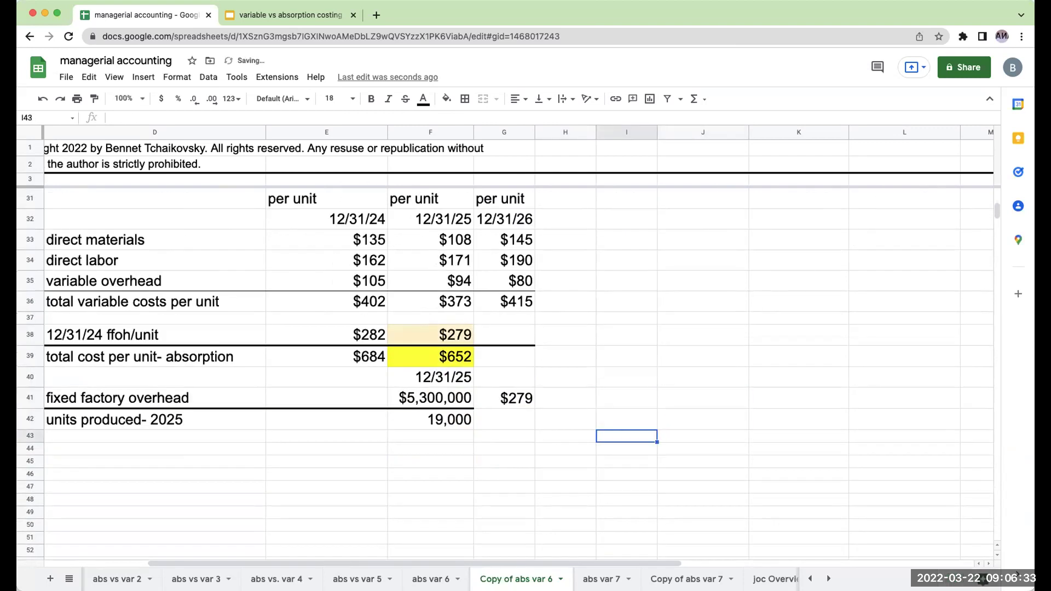
Step: Label H30 below COGS - absorption as "b/i"
{"action": "scroll", "coordinate": [624, 339], "scroll_direction": "up", "scroll_amount": 4}
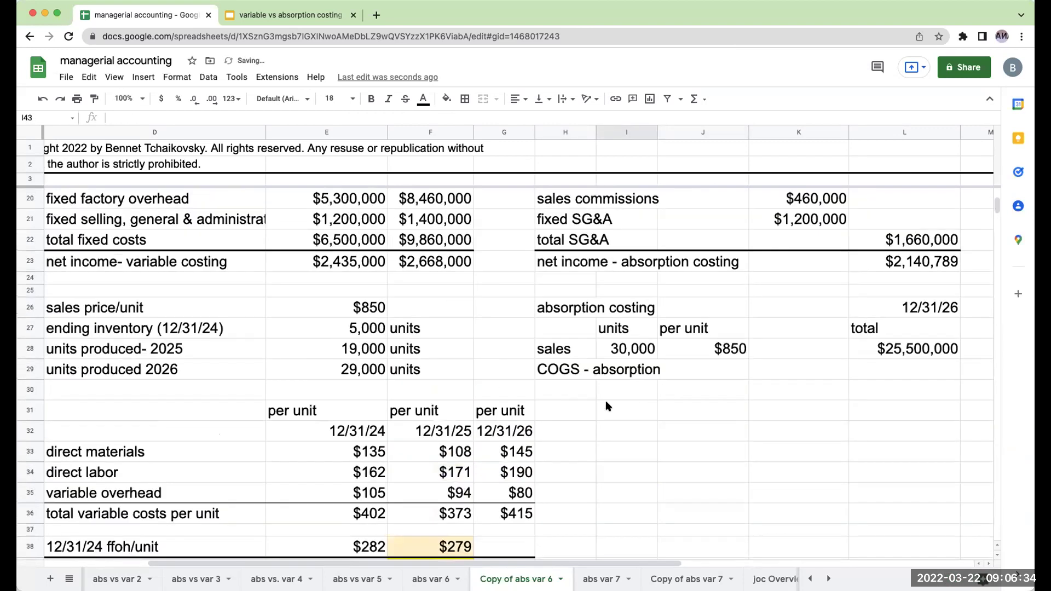
{"action": "left_click", "coordinate": [567, 394]}
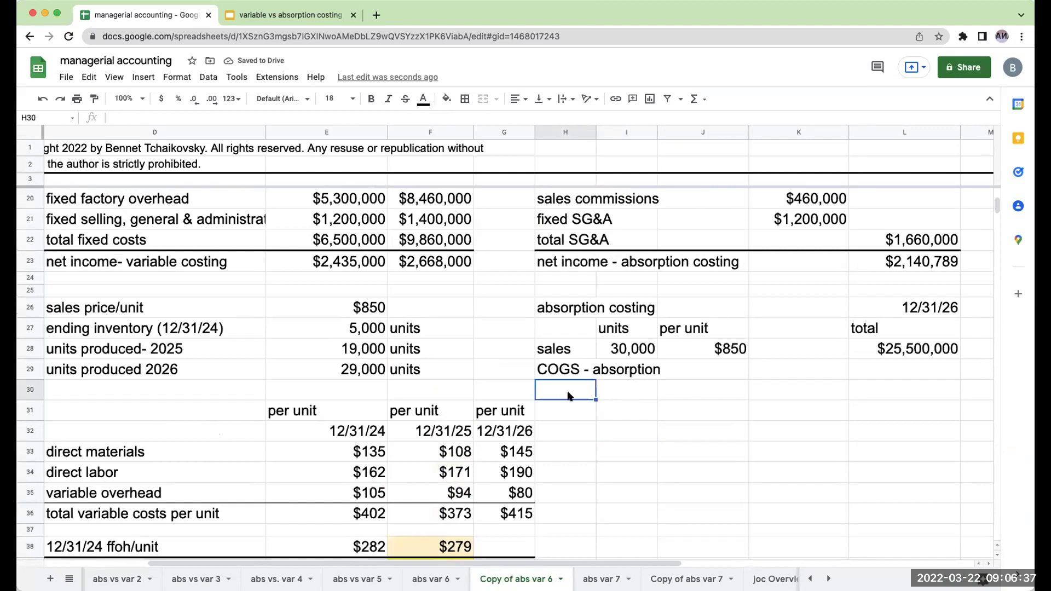
{"action": "type", "text": "b/i"}
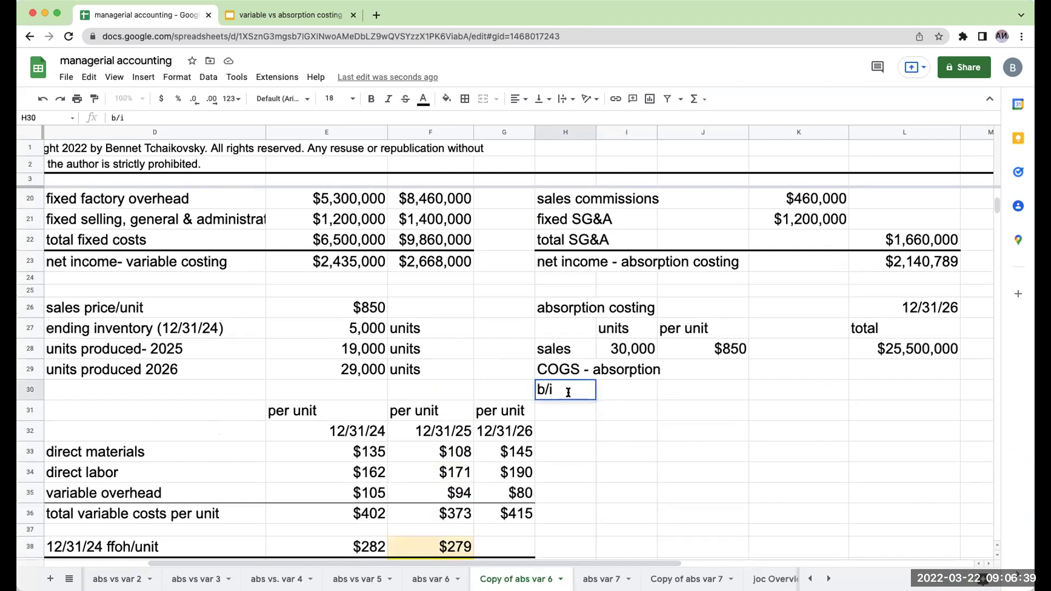
{"action": "key", "text": "Tab"}
Step: Start an inventory roll-forward with the label "e/i" in J42 and 5000 units in K42
{"action": "scroll", "coordinate": [761, 389], "scroll_direction": "down", "scroll_amount": 3}
{"action": "scroll", "coordinate": [644, 452], "scroll_direction": "down", "scroll_amount": 1}
{"action": "scroll", "coordinate": [643, 451], "scroll_direction": "up", "scroll_amount": 1}
{"action": "scroll", "coordinate": [644, 451], "scroll_direction": "up", "scroll_amount": 1}
{"action": "left_click", "coordinate": [655, 538]}
{"action": "left_click", "coordinate": [681, 524]}
{"action": "type", "text": "e/i"}
{"action": "key", "text": "Tab"}
{"action": "type", "text": "50"}
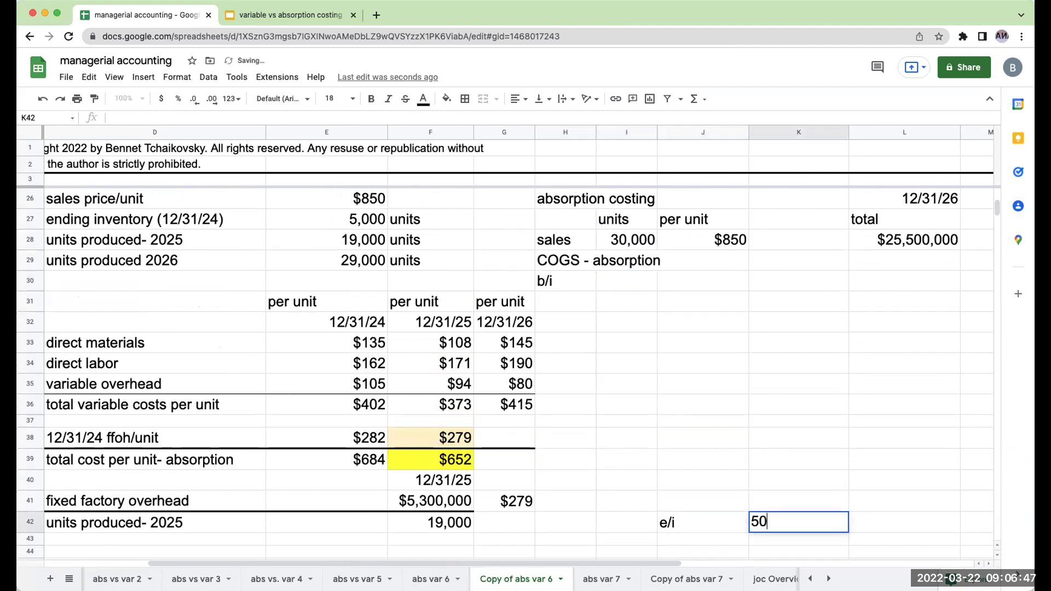
{"action": "type", "text": "00"}
{"action": "key", "text": "Return"}
Step: Date the e/i row 12/31/24 in L42
{"action": "key", "text": "Up"}
{"action": "key", "text": "Right"}
{"action": "key", "text": "Right"}
{"action": "type", "text": "12/31/24"}
{"action": "key", "text": "Return"}
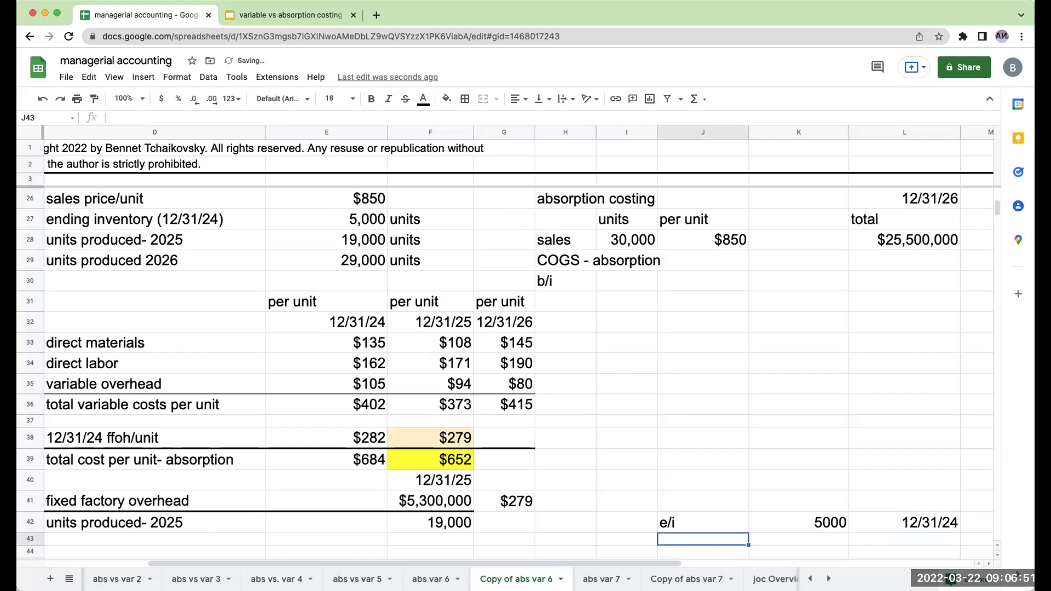
Step: Add a "produced" row in J43 with 19000 units in K43
{"action": "type", "text": "produced"}
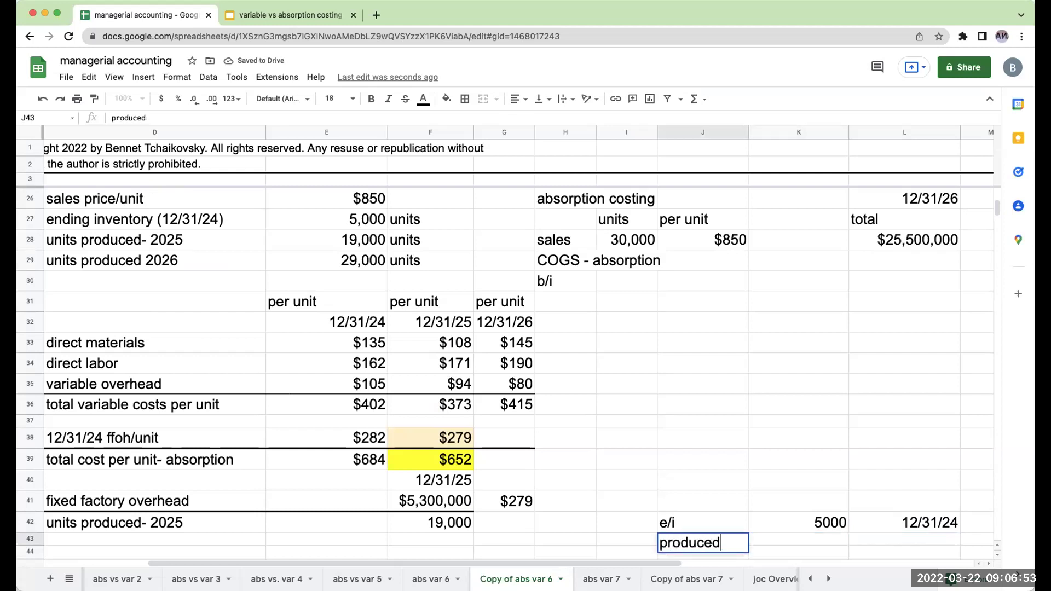
{"action": "key", "text": "Return"}
{"action": "key", "text": "Up"}
{"action": "key", "text": "Right"}
{"action": "type", "text": "19000"}
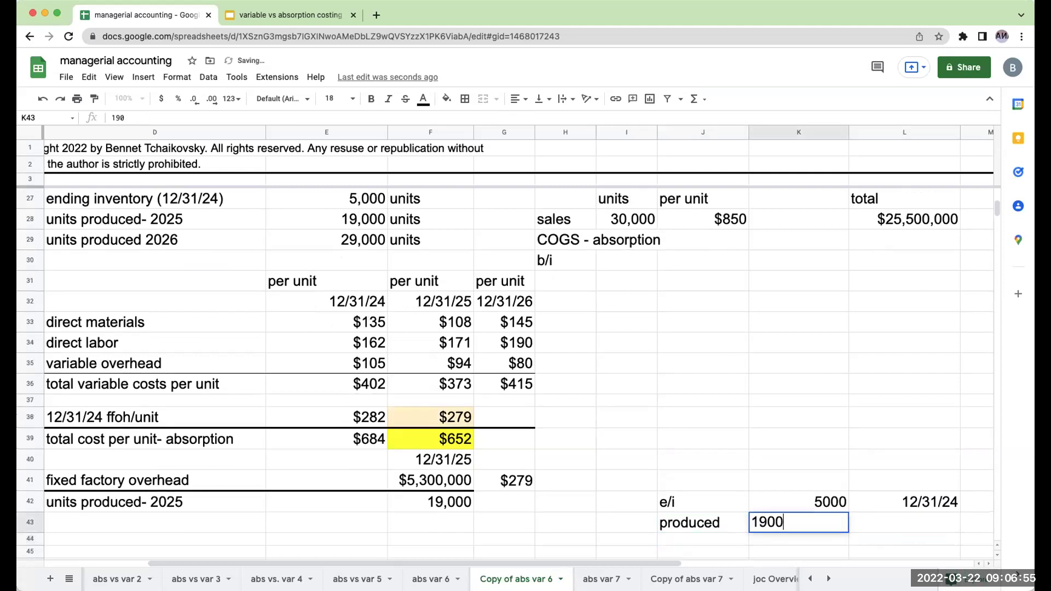
{"action": "key", "text": "Return"}
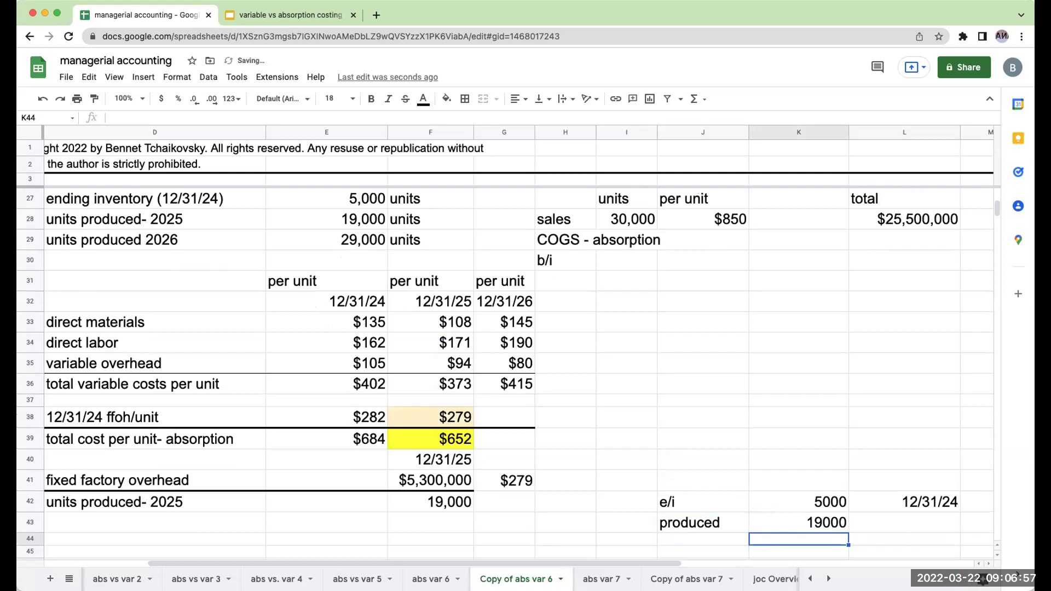
Step: Calculate the units available in K44 as the sum of K42 and K43
{"action": "type", "text": "=K42+K43"}
{"action": "key", "text": "Return"}
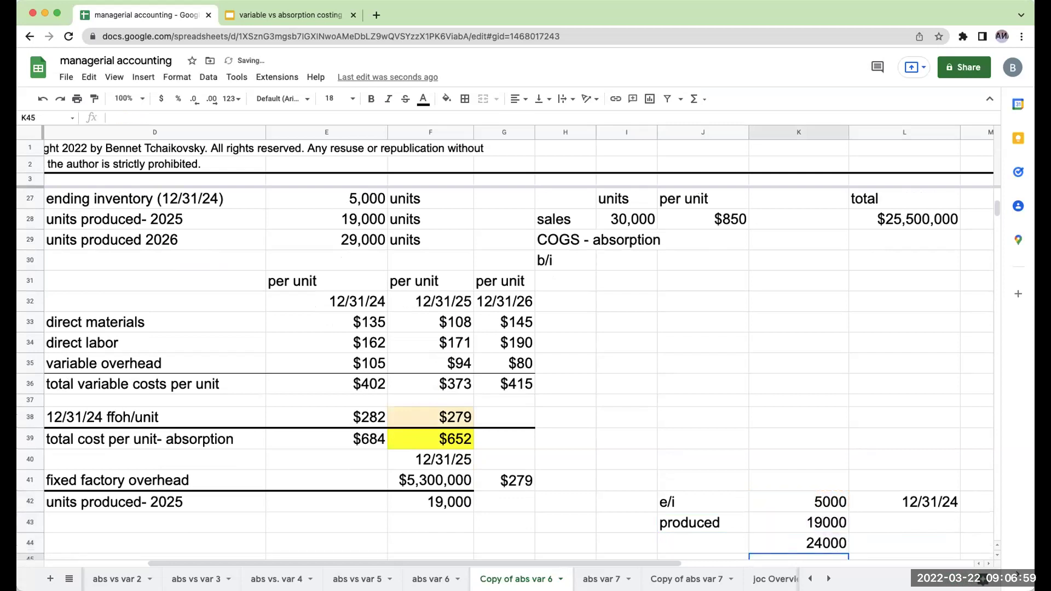
{"action": "key", "text": "Up"}
{"action": "key", "text": "Left"}
{"action": "key", "text": "Down"}
{"action": "key", "text": "Down"}
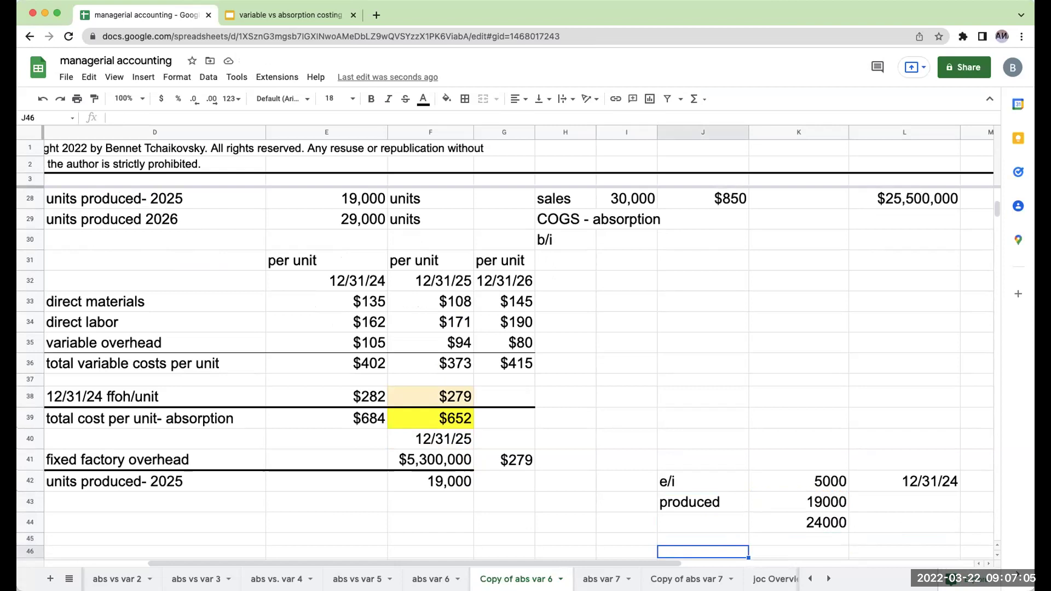
Step: Strike through the 5000 ending inventory units in K42
{"action": "left_click", "coordinate": [777, 484]}
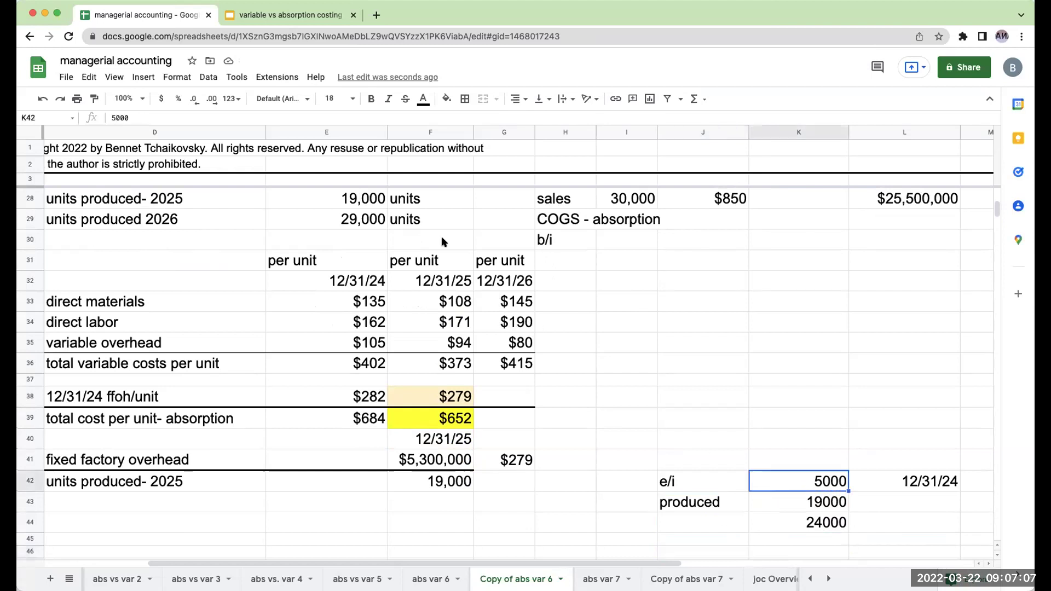
{"action": "left_click", "coordinate": [406, 98]}
{"action": "left_click", "coordinate": [828, 502]}
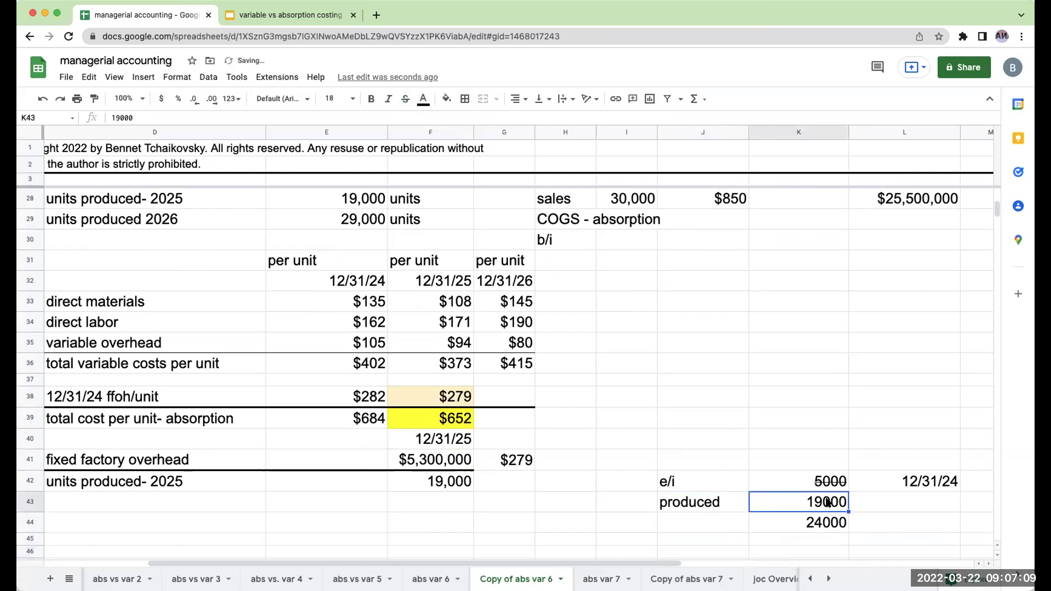
Step: Calculate the remaining units in K46 by subtracting 15000 from the units produced in K43
{"action": "scroll", "coordinate": [833, 548], "scroll_direction": "down", "scroll_amount": 1}
{"action": "left_click", "coordinate": [836, 509]}
{"action": "type", "text": "="}
{"action": "key", "text": "Up"}
{"action": "key", "text": "Up"}
{"action": "key", "text": "Up"}
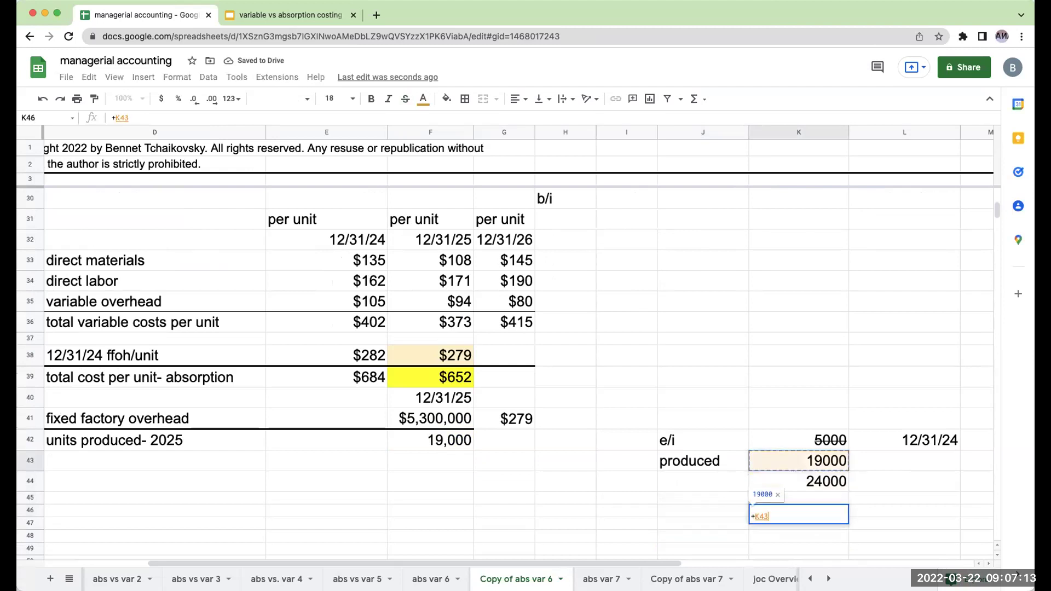
{"action": "type", "text": "-15000"}
{"action": "key", "text": "Return"}
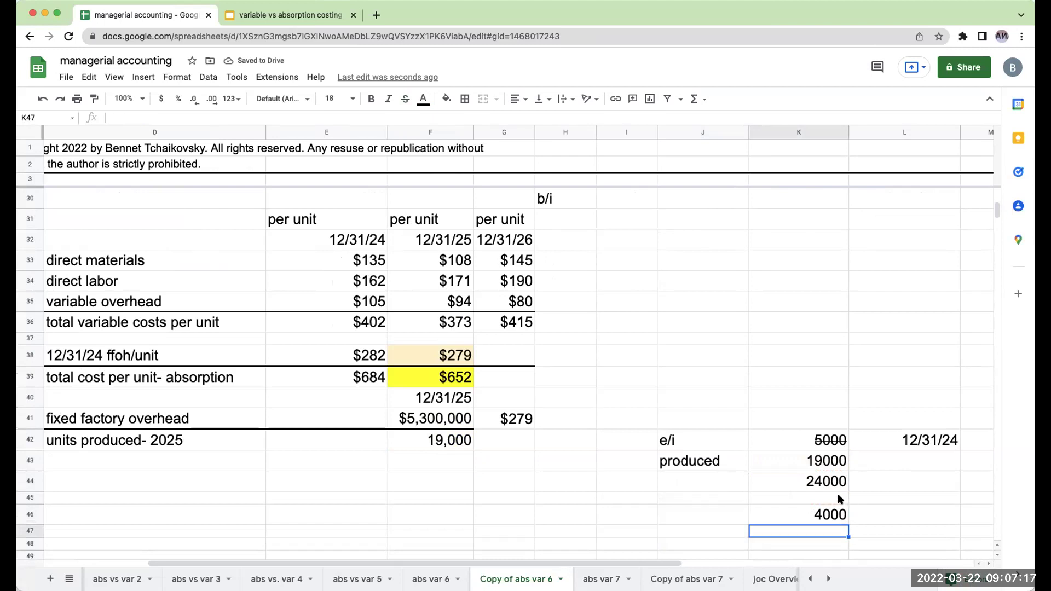
Step: Add a "sold" row in J45 with 20000 units in K45
{"action": "left_click", "coordinate": [730, 498]}
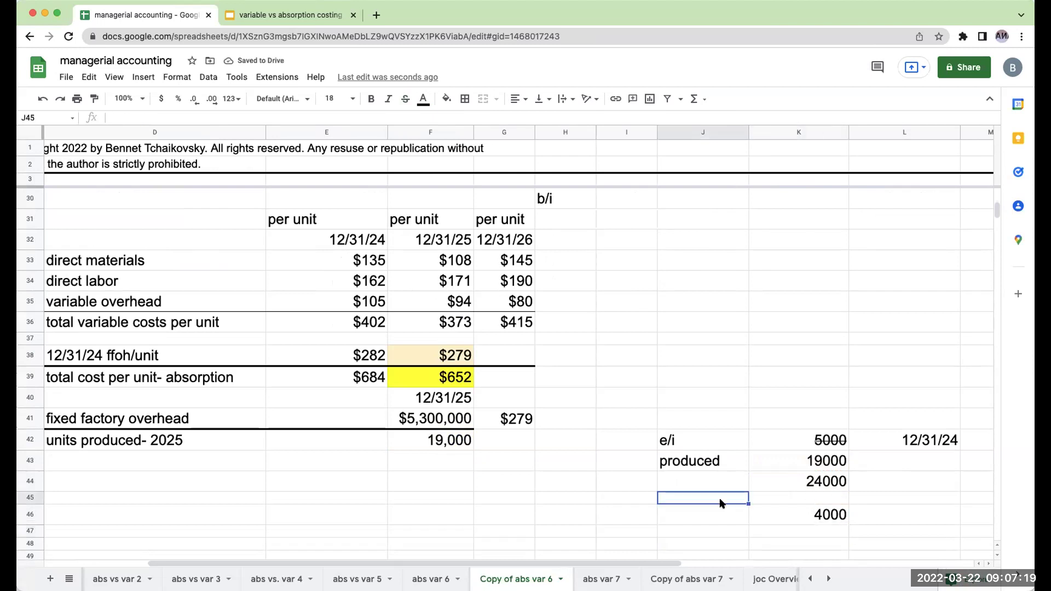
{"action": "type", "text": "sold"}
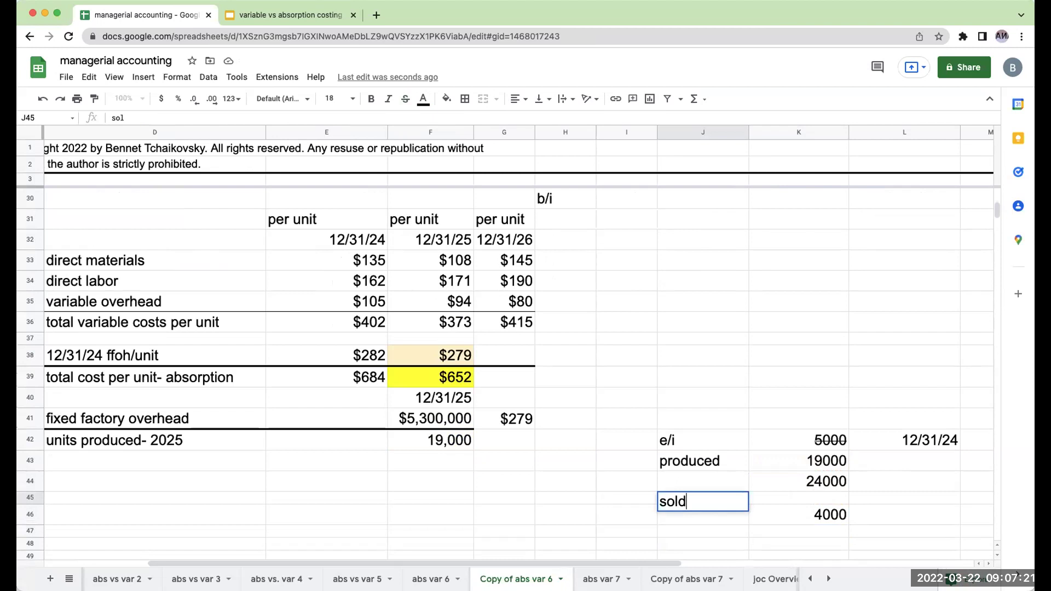
{"action": "key", "text": "Tab"}
{"action": "type", "text": "2000"}
{"action": "key", "text": "Return"}
{"action": "key", "text": "Up"}
{"action": "type", "text": "20000"}
{"action": "key", "text": "Return"}
{"action": "key", "text": "Up"}
{"action": "key", "text": "Down"}
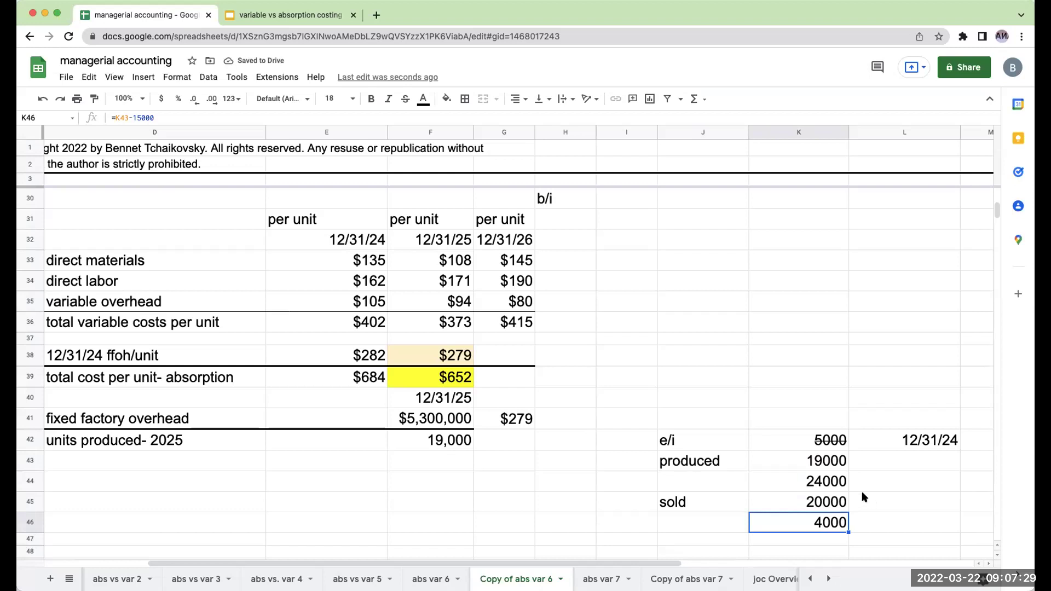
Step: Review the absorption costs per unit in row 39 and enter 4000 as the b/i units in I30
{"action": "left_click", "coordinate": [424, 379]}
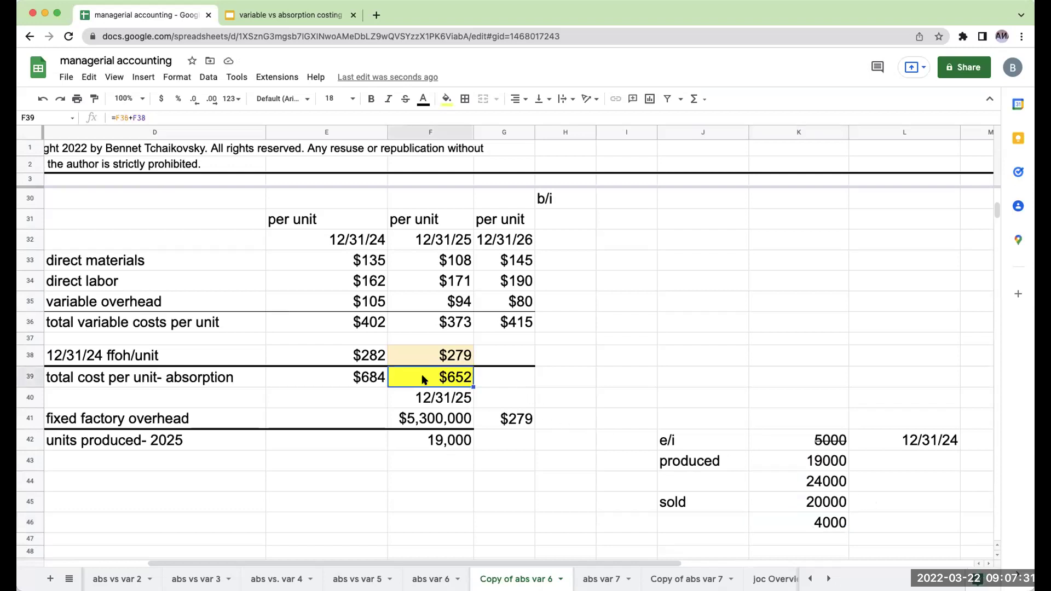
{"action": "left_click", "coordinate": [219, 385]}
{"action": "left_click", "coordinate": [451, 383]}
{"action": "left_click", "coordinate": [355, 386]}
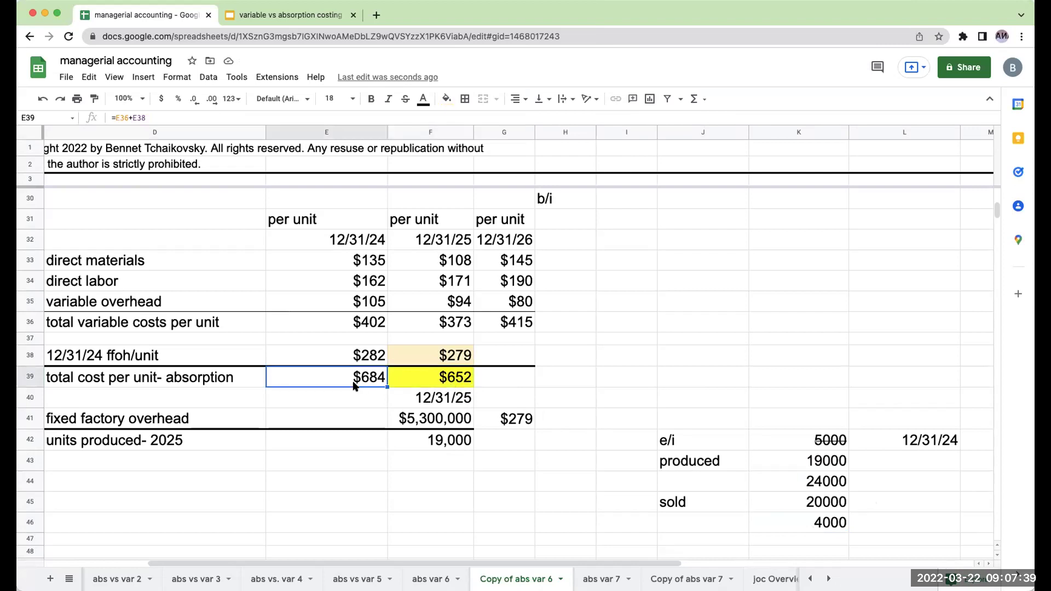
{"action": "scroll", "coordinate": [778, 410], "scroll_direction": "up", "scroll_amount": 10}
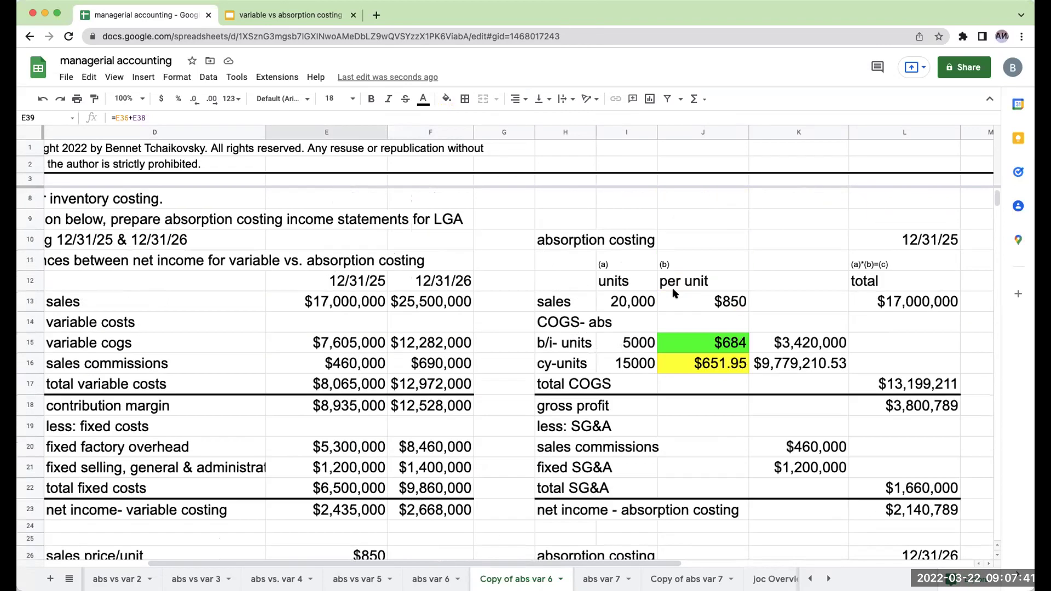
{"action": "scroll", "coordinate": [674, 383], "scroll_direction": "down", "scroll_amount": 5}
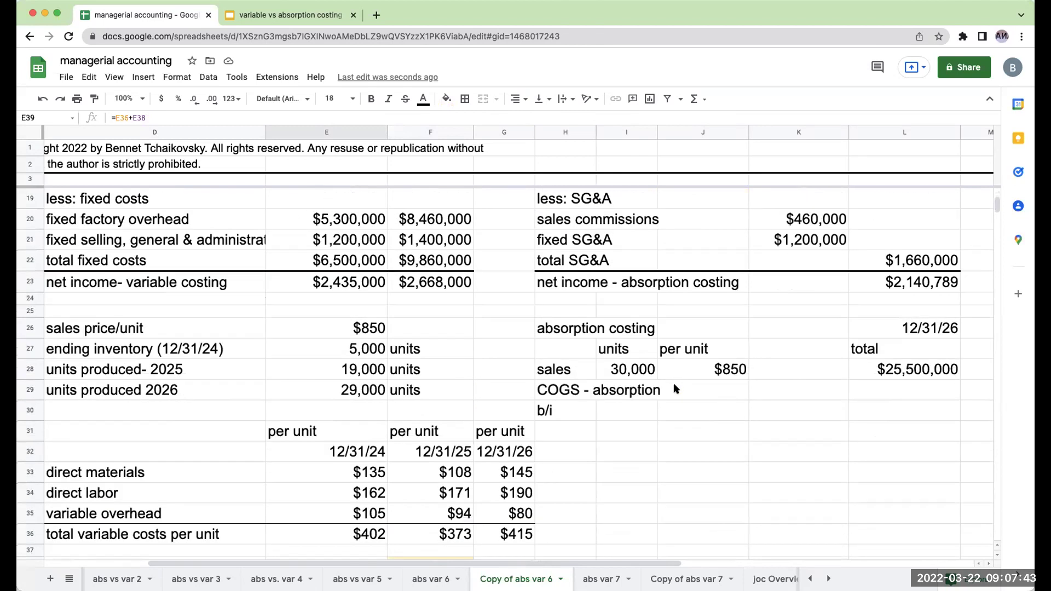
{"action": "scroll", "coordinate": [674, 383], "scroll_direction": "down", "scroll_amount": 1}
{"action": "left_click", "coordinate": [630, 374]}
{"action": "scroll", "coordinate": [632, 377], "scroll_direction": "down", "scroll_amount": 5}
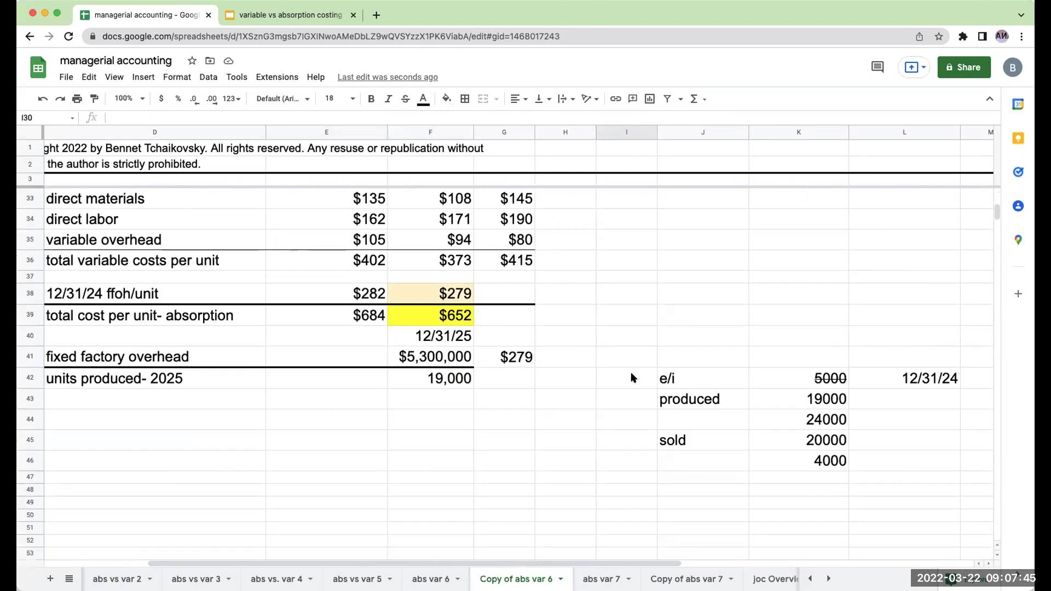
{"action": "scroll", "coordinate": [632, 378], "scroll_direction": "up", "scroll_amount": 3}
{"action": "type", "text": "4000"}
{"action": "key", "text": "Tab"}
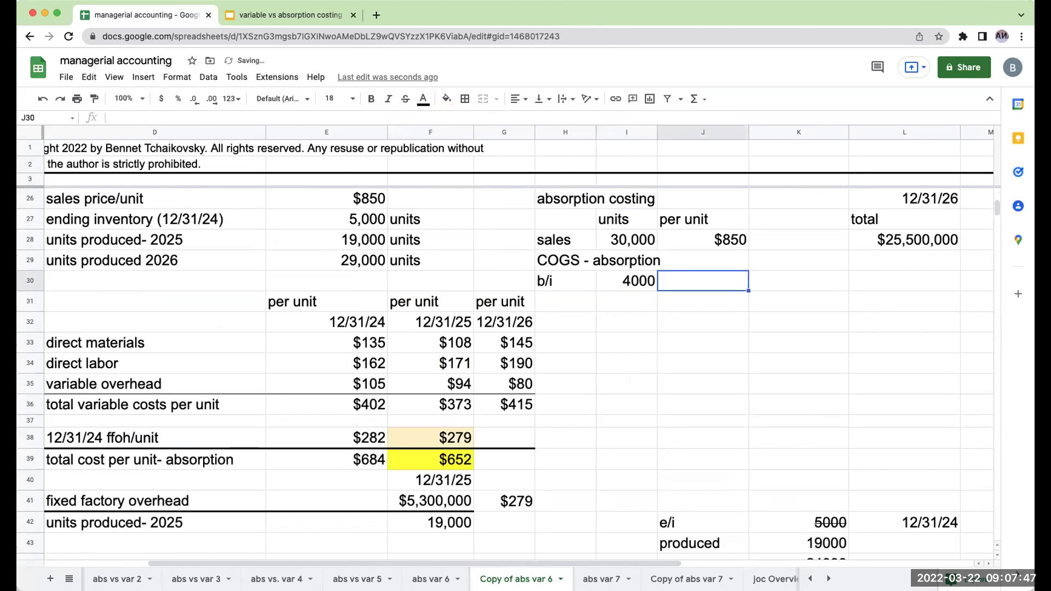
Step: Link the b/i per-unit cost in J30 to the total absorption cost in F39 and show two decimals
{"action": "type", "text": "+"}
{"action": "left_click", "coordinate": [447, 461]}
{"action": "key", "text": "Return"}
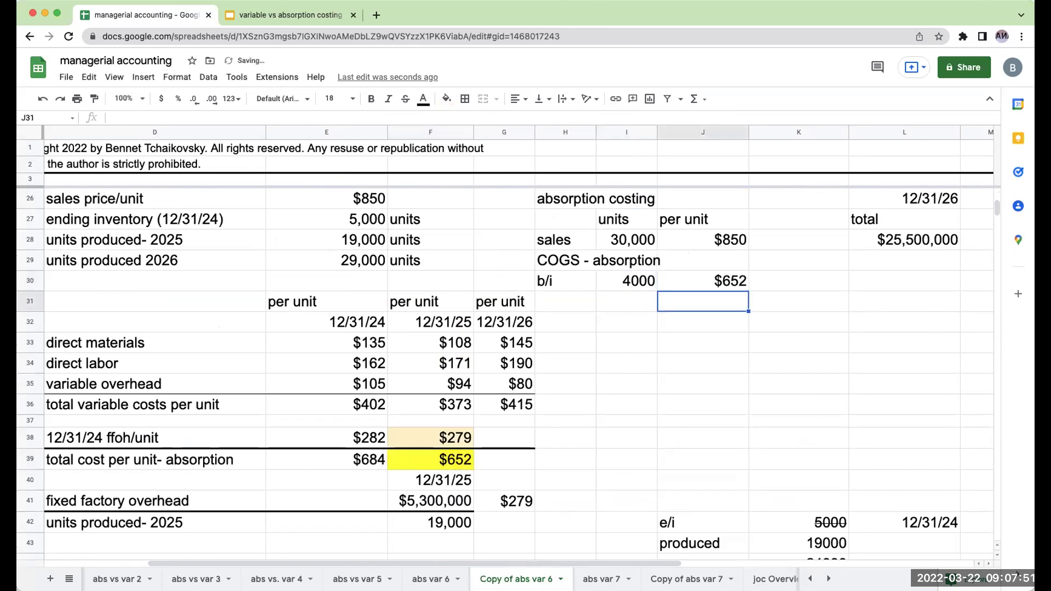
{"action": "left_click", "coordinate": [732, 285]}
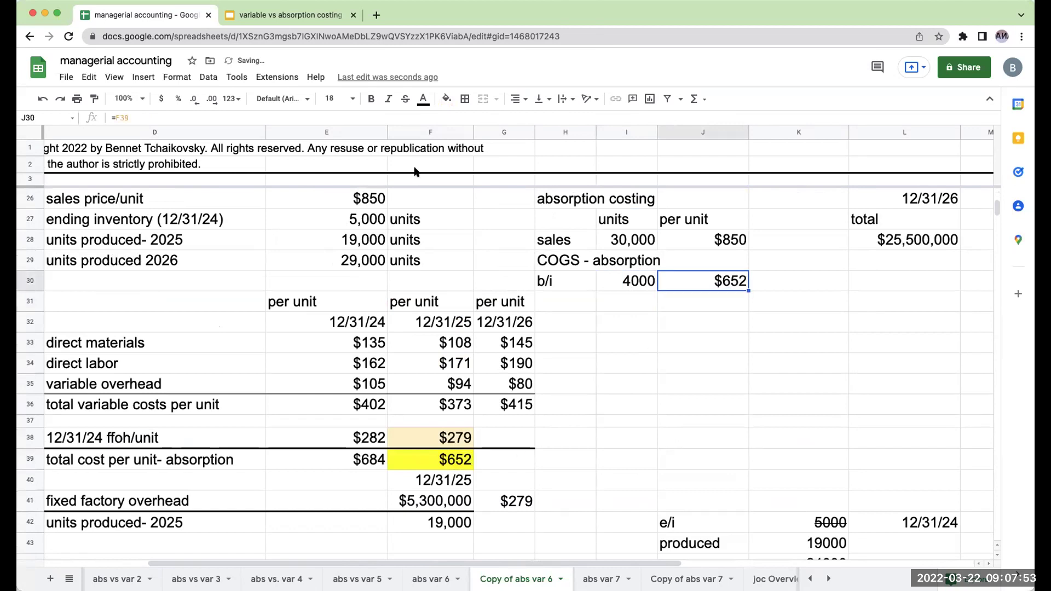
{"action": "left_click", "coordinate": [196, 99]}
{"action": "left_click", "coordinate": [196, 99]}
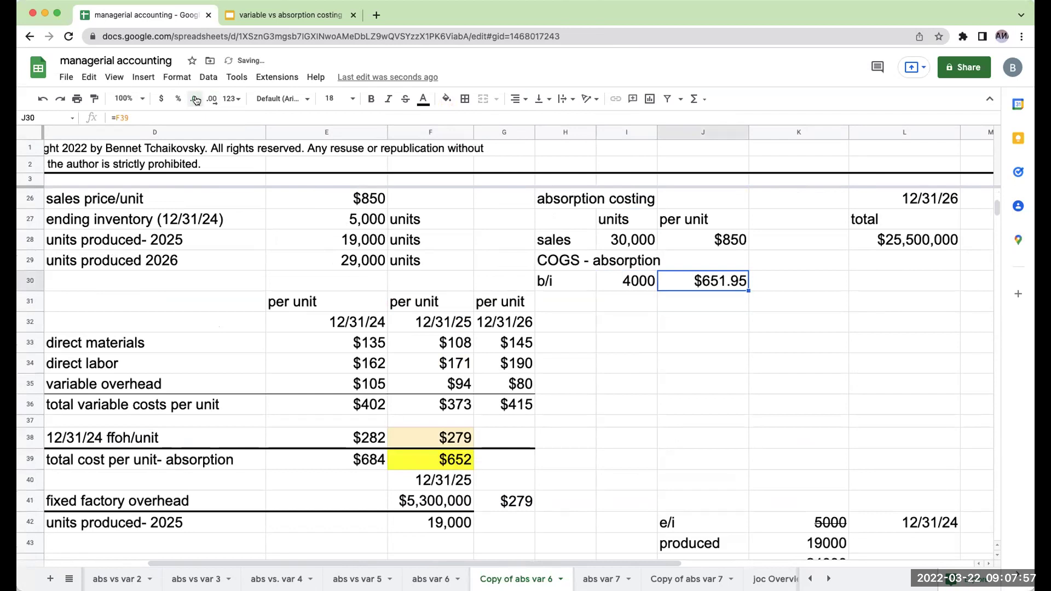
{"action": "left_click", "coordinate": [579, 302]}
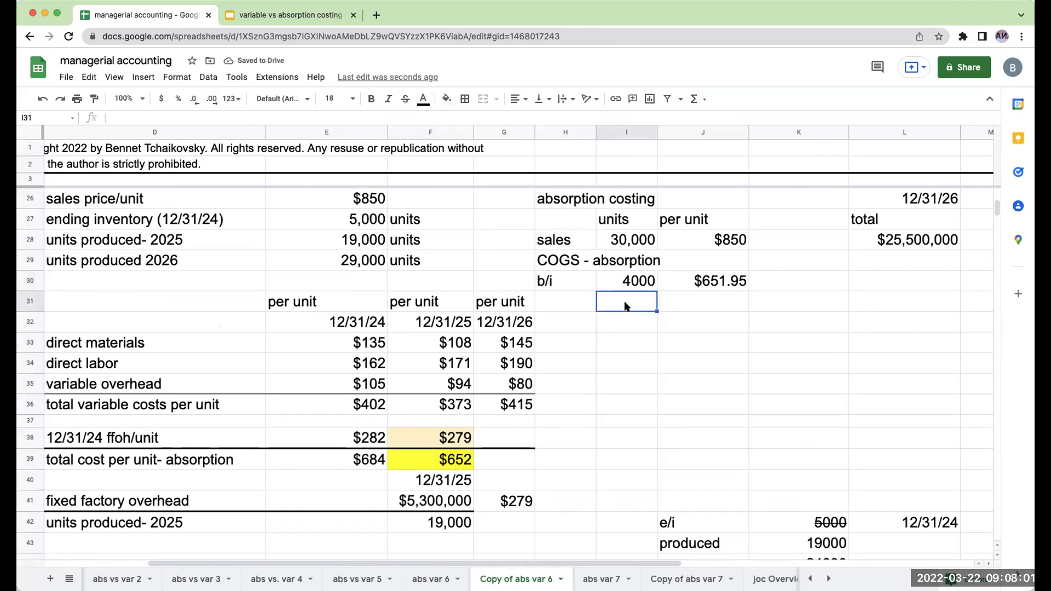
{"action": "left_click", "coordinate": [626, 235]}
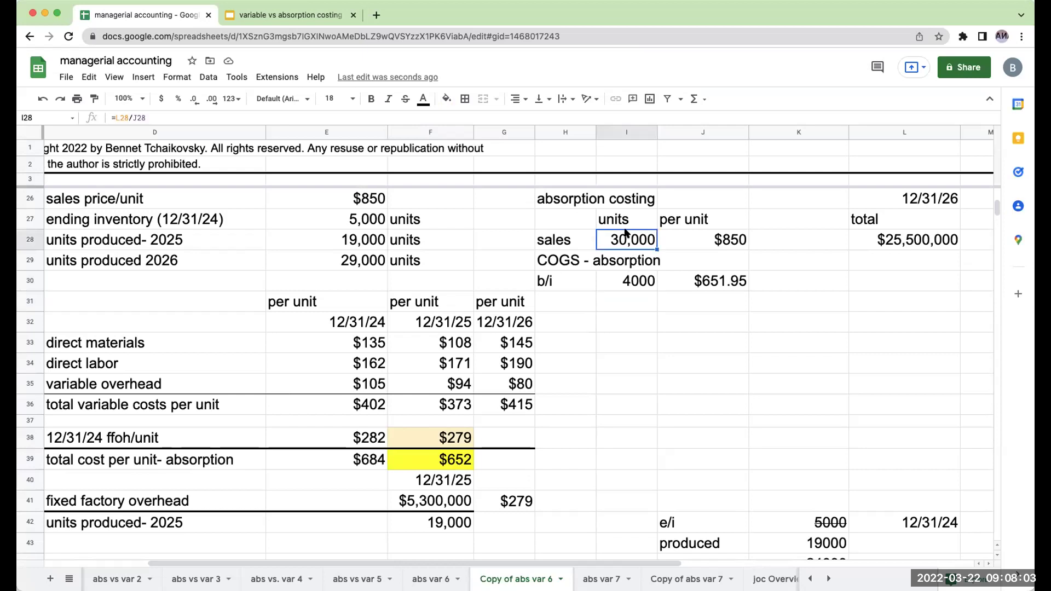
{"action": "left_click", "coordinate": [637, 285]}
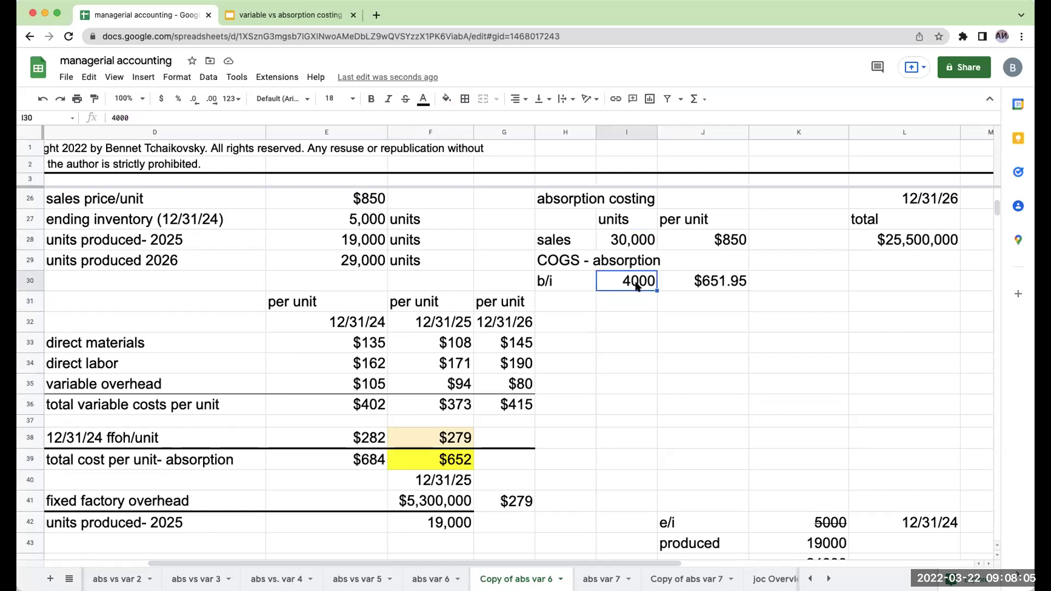
Step: Fill the b/i per-unit cost in J30 with yellow and show the total absorption cost in F39 with two decimals
{"action": "left_click", "coordinate": [711, 283]}
{"action": "left_click", "coordinate": [444, 97]}
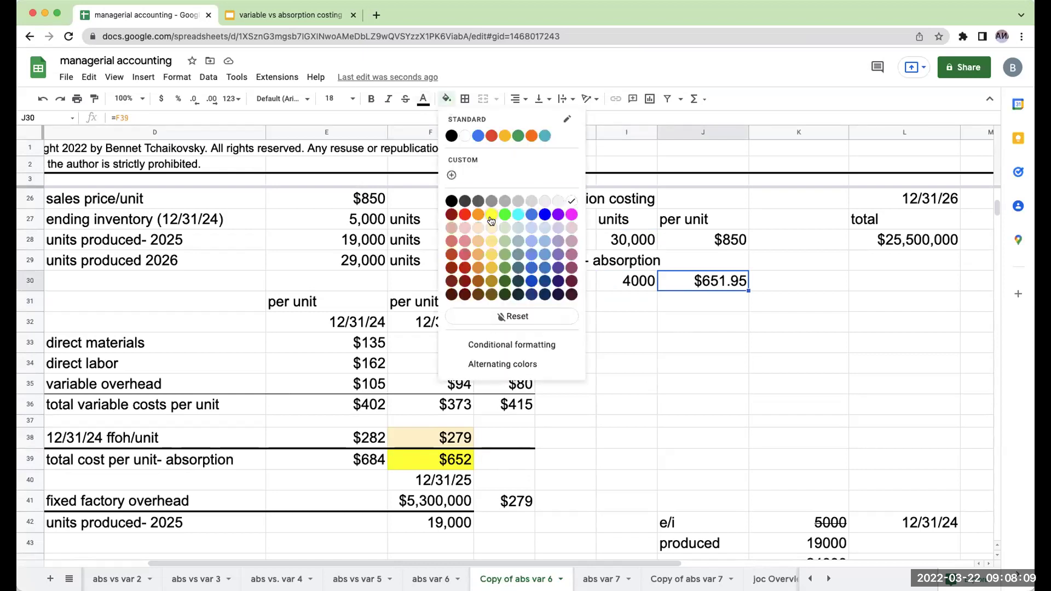
{"action": "left_click", "coordinate": [491, 218]}
{"action": "left_click", "coordinate": [445, 462]}
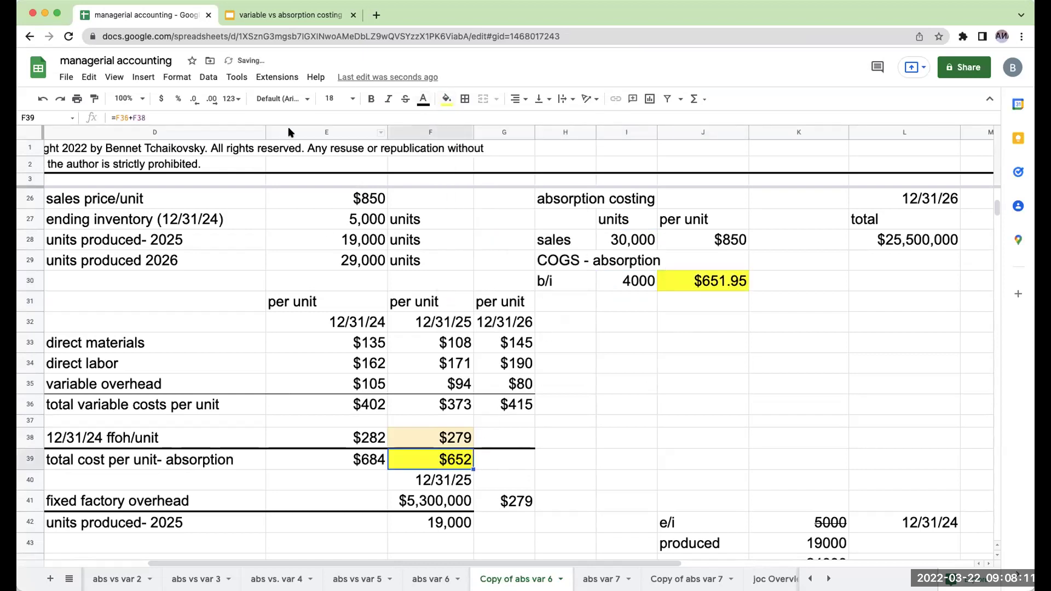
{"action": "left_click", "coordinate": [211, 99]}
{"action": "left_click", "coordinate": [211, 99]}
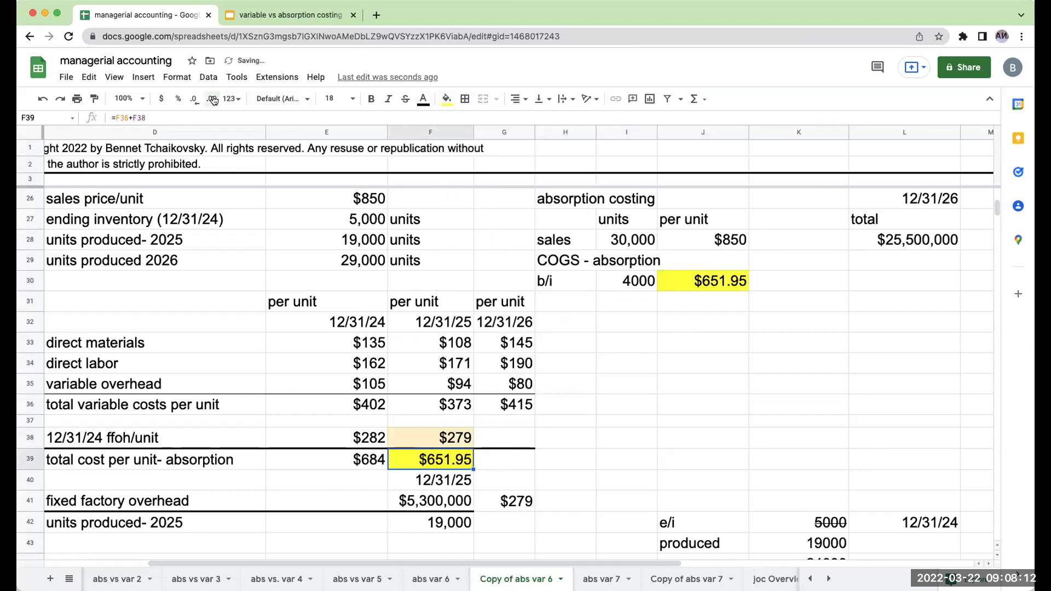
Step: Add a "cy- prod" row in H31 with 26000 units in I31
{"action": "left_click", "coordinate": [565, 310]}
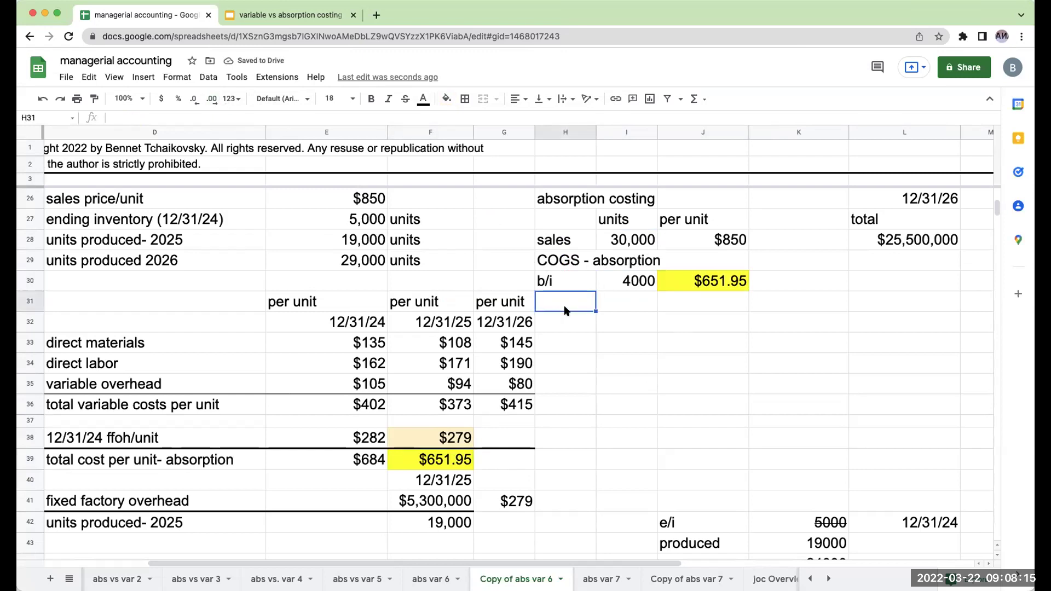
{"action": "type", "text": "cy- prod"}
{"action": "key", "text": "Return"}
{"action": "left_click", "coordinate": [626, 302]}
{"action": "type", "text": "26000"}
{"action": "key", "text": "Return"}
Step: Check the sales, b/i and cy- prod units in I28 through I31 against each other
{"action": "key", "text": "Up"}
{"action": "key", "text": "Up"}
{"action": "key", "text": "Up"}
{"action": "key", "text": "Up"}
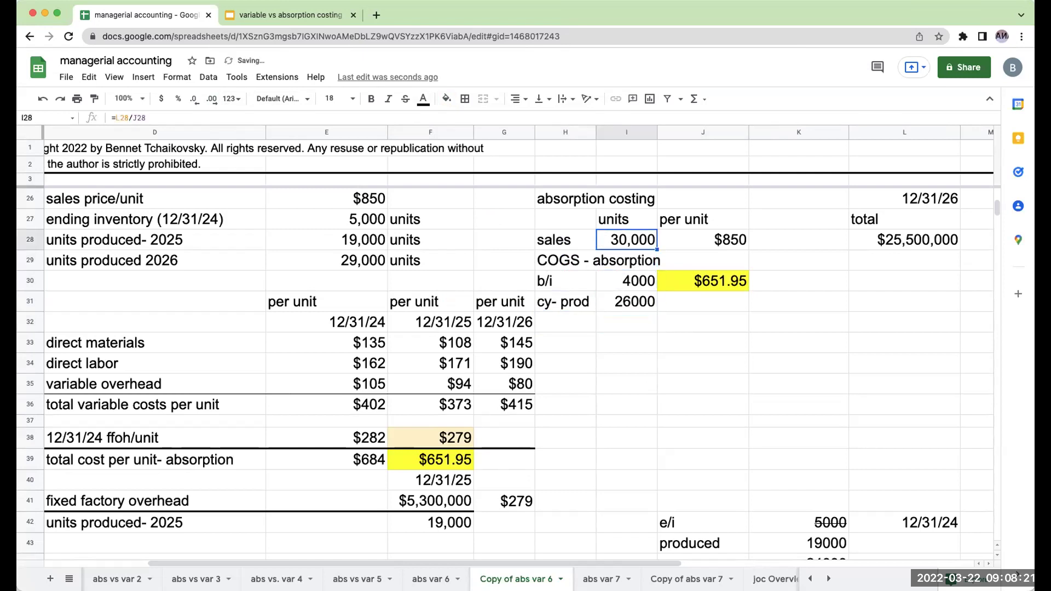
{"action": "key", "text": "Down"}
{"action": "key", "text": "Down"}
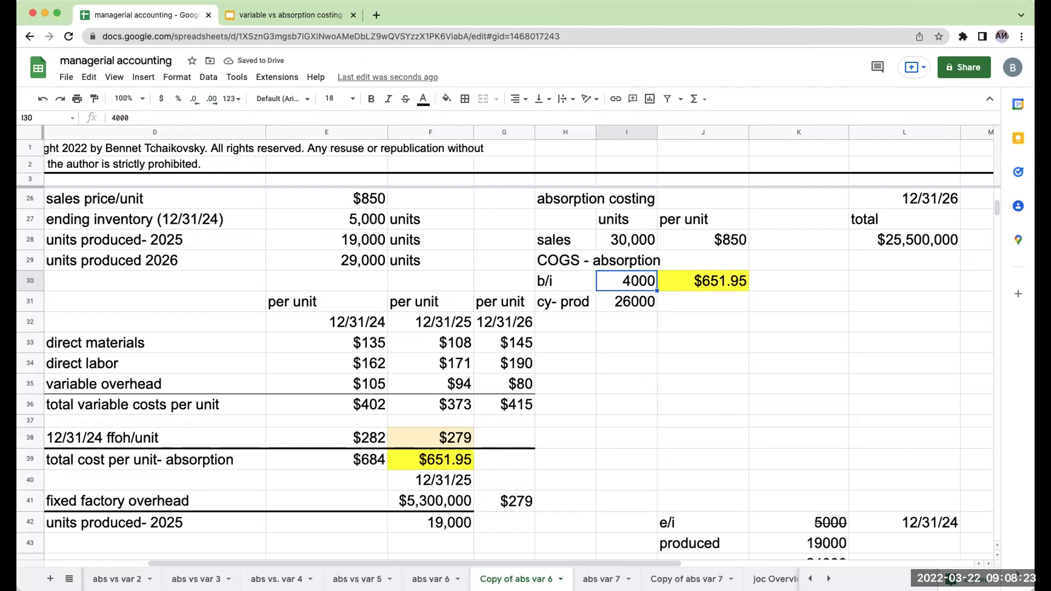
{"action": "key", "text": "Down"}
{"action": "key", "text": "Down"}
{"action": "key", "text": "Down"}
{"action": "key", "text": "Down"}
{"action": "key", "text": "Down"}
{"action": "key", "text": "Down"}
{"action": "key", "text": "Down"}
{"action": "key", "text": "Down"}
{"action": "key", "text": "Down"}
{"action": "key", "text": "Down"}
{"action": "key", "text": "Down"}
{"action": "key", "text": "Down"}
{"action": "key", "text": "Down"}
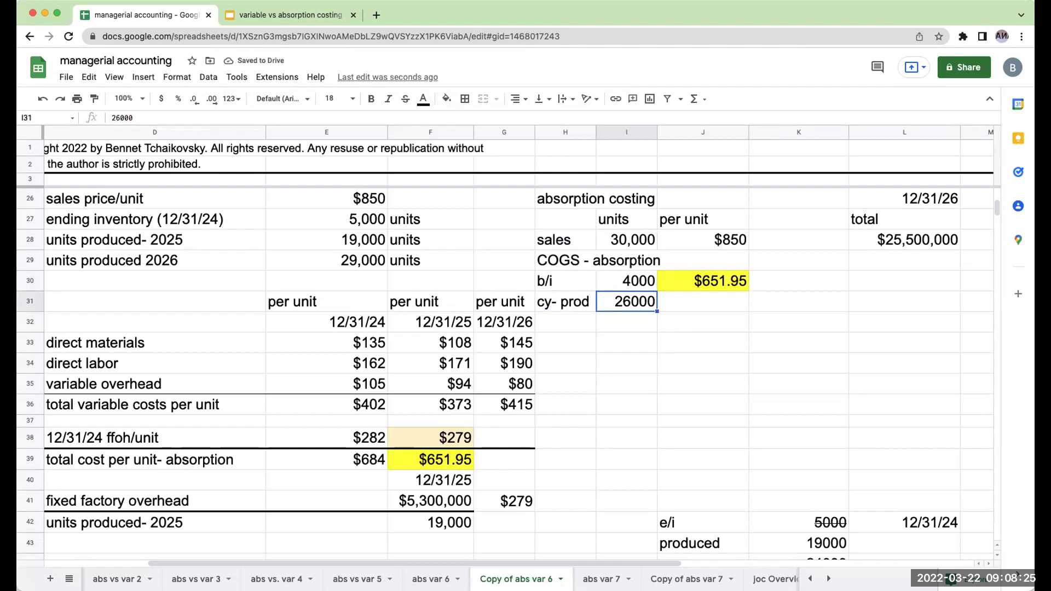
Step: Link the label in D44 to the "fixed factory overhead" label in D41
{"action": "key", "text": "Left"}
{"action": "key", "text": "Left"}
{"action": "key", "text": "Left"}
{"action": "key", "text": "Left"}
{"action": "key", "text": "Left"}
{"action": "key", "text": "Left"}
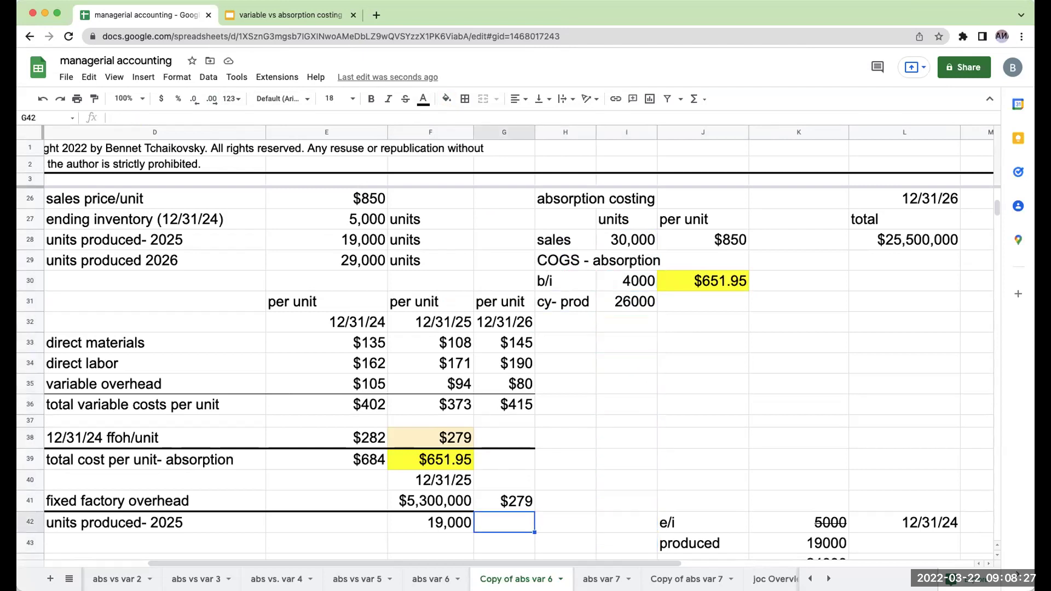
{"action": "type", "text": "+"}
{"action": "key", "text": "Up"}
{"action": "key", "text": "Up"}
{"action": "key", "text": "Up"}
{"action": "key", "text": "Return"}
Step: Enter the date heading 12/31/26 in F43 above the new fixed factory overhead row
{"action": "key", "text": "Up"}
{"action": "key", "text": "Right"}
{"action": "key", "text": "Right"}
{"action": "key", "text": "Left"}
{"action": "key", "text": "Left"}
{"action": "key", "text": "Right"}
{"action": "key", "text": "Right"}
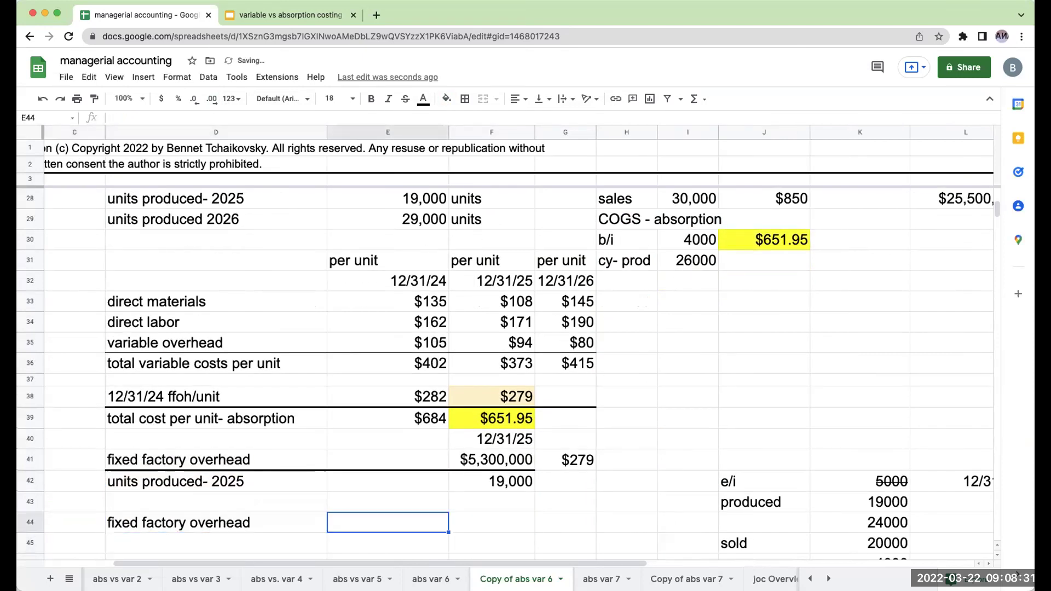
{"action": "key", "text": "Up"}
{"action": "type", "text": "12/31/26"}
{"action": "key", "text": "Return"}
Step: Link F44 to the 2026 fixed factory overhead amount of $8,460,000
{"action": "type", "text": "+"}
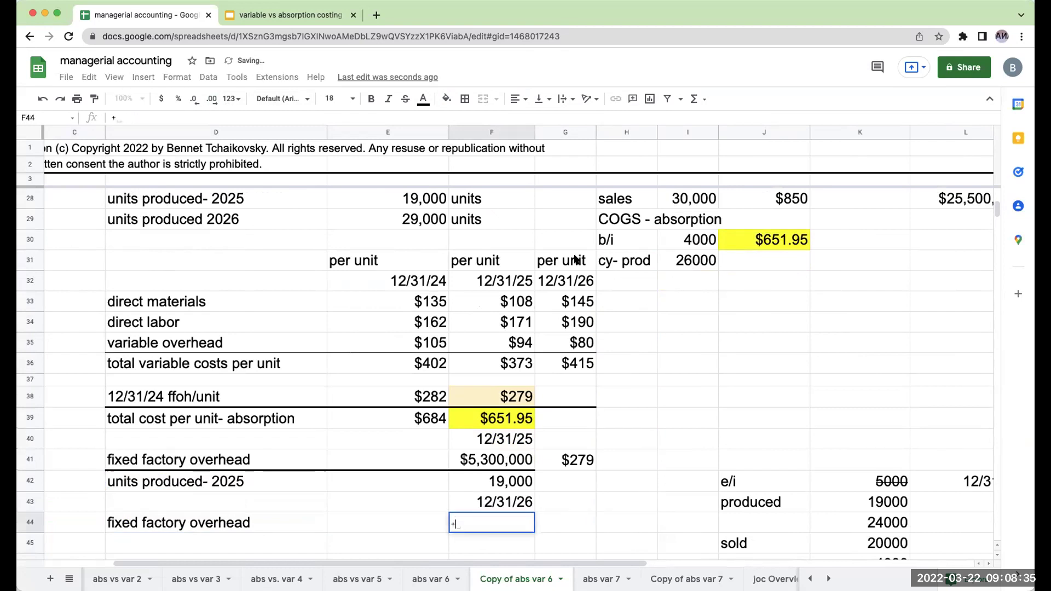
{"action": "scroll", "coordinate": [509, 354], "scroll_direction": "up", "scroll_amount": 5}
{"action": "left_click", "coordinate": [508, 354]}
{"action": "key", "text": "Return"}
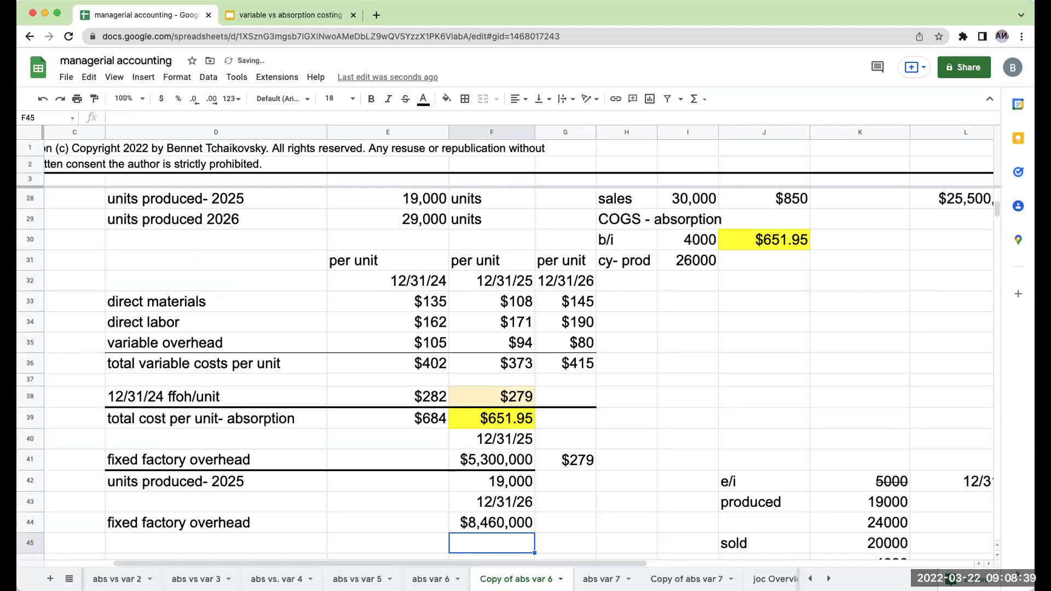
Step: Add a "units produced" row in D45 and link F45 to the 2026 units produced in E29
{"action": "key", "text": "Left"}
{"action": "key", "text": "Left"}
{"action": "type", "text": "units pro"}
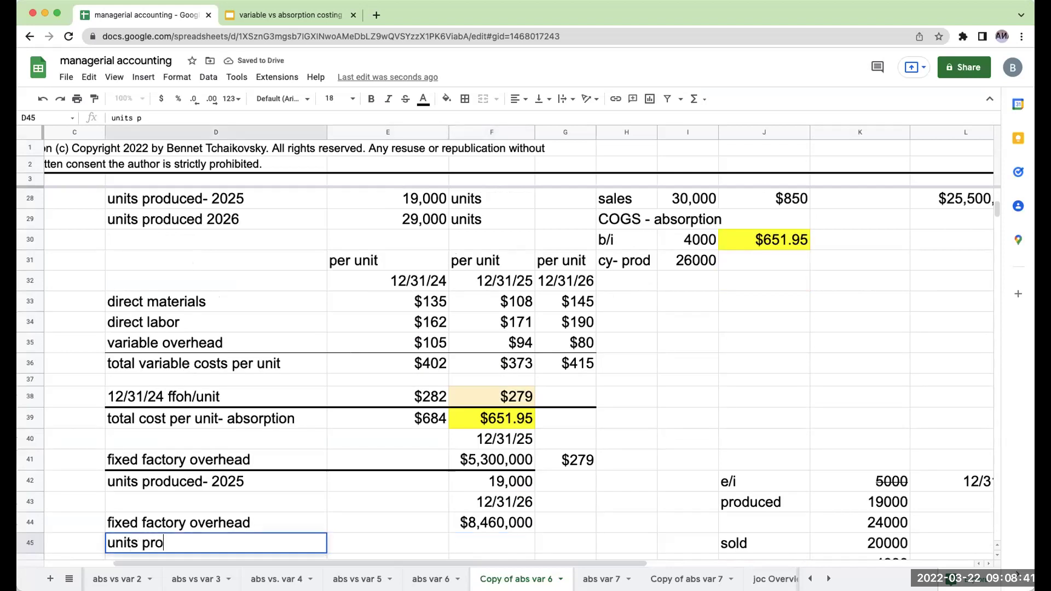
{"action": "type", "text": "duced"}
{"action": "key", "text": "Return"}
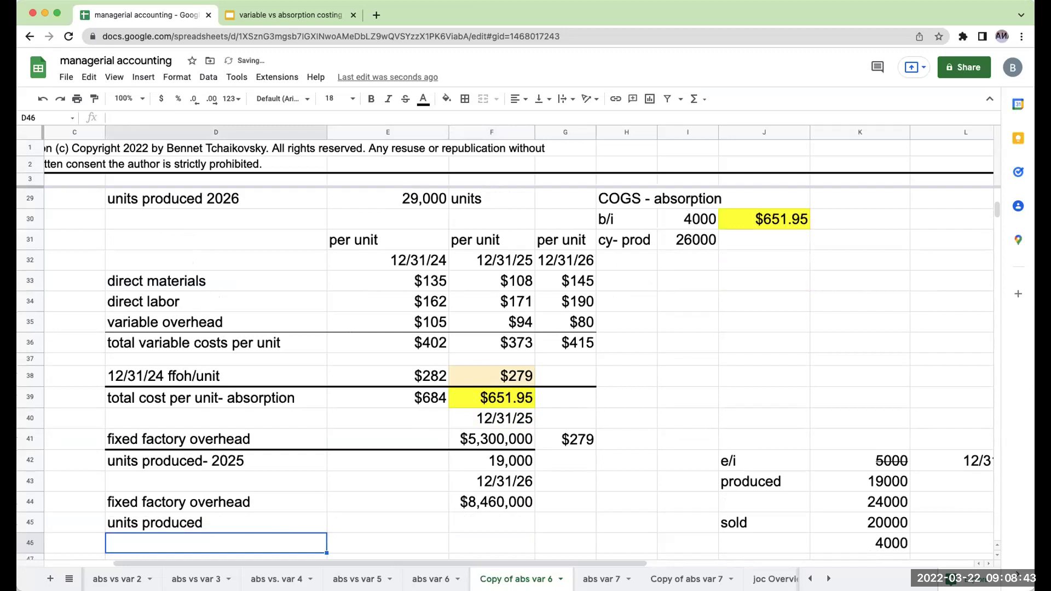
{"action": "key", "text": "Up"}
{"action": "key", "text": "Right"}
{"action": "key", "text": "Right"}
{"action": "type", "text": "+"}
{"action": "left_click", "coordinate": [422, 196]}
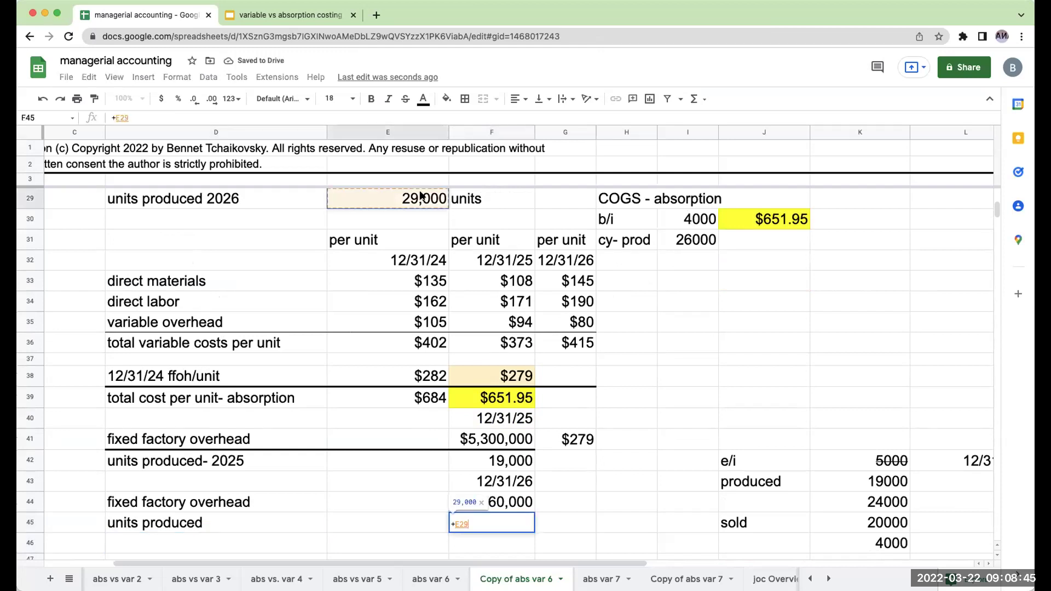
{"action": "key", "text": "Return"}
Step: Calculate the 2026 fixed overhead per unit in G44 as F44/F45 and show two decimals
{"action": "key", "text": "Up"}
{"action": "key", "text": "Up"}
{"action": "key", "text": "Right"}
{"action": "type", "text": "=F44/F45"}
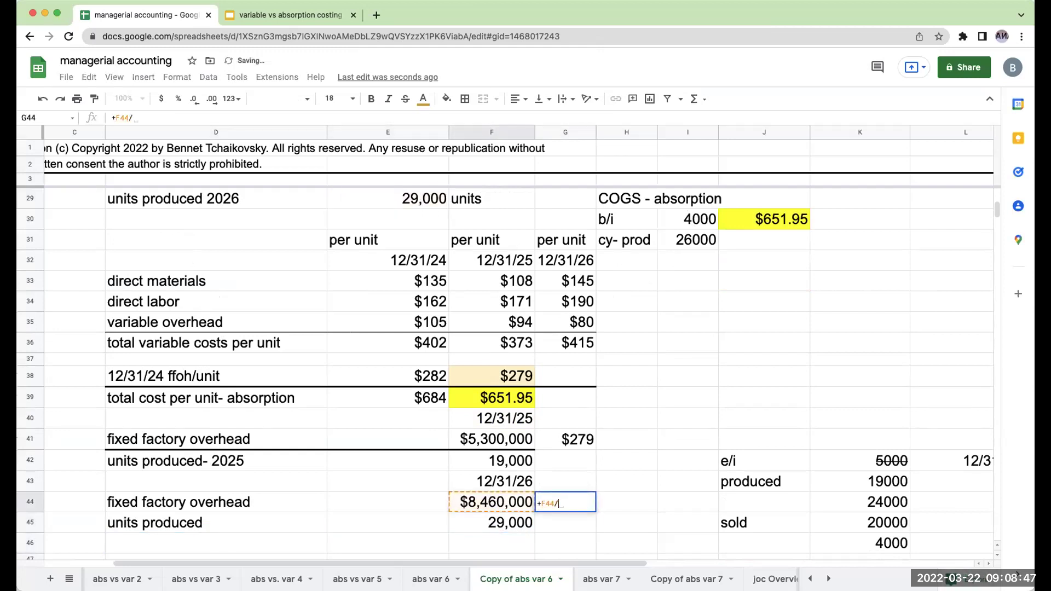
{"action": "key", "text": "Return"}
{"action": "key", "text": "Up"}
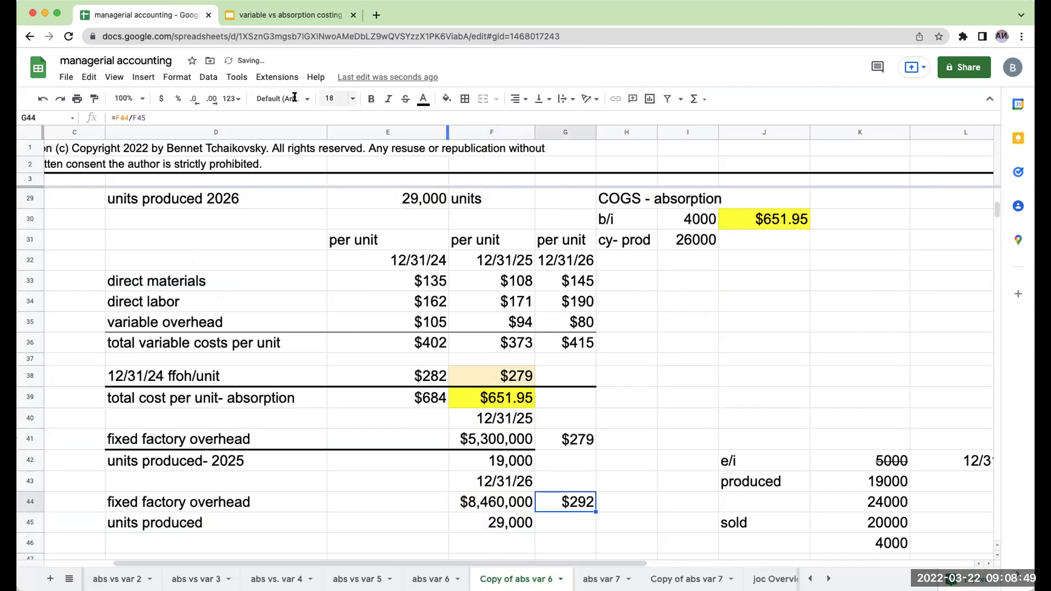
{"action": "double_click", "coordinate": [212, 99]}
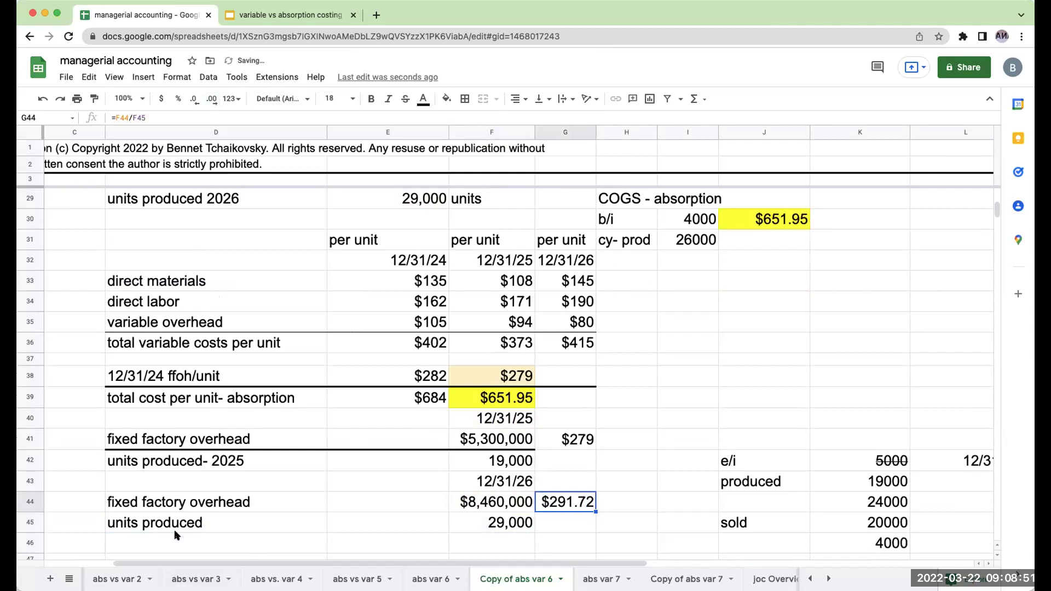
Step: Add a top border to the units produced row across D45:F45
{"action": "left_click_drag", "start_coordinate": [181, 524], "coordinate": [493, 525]}
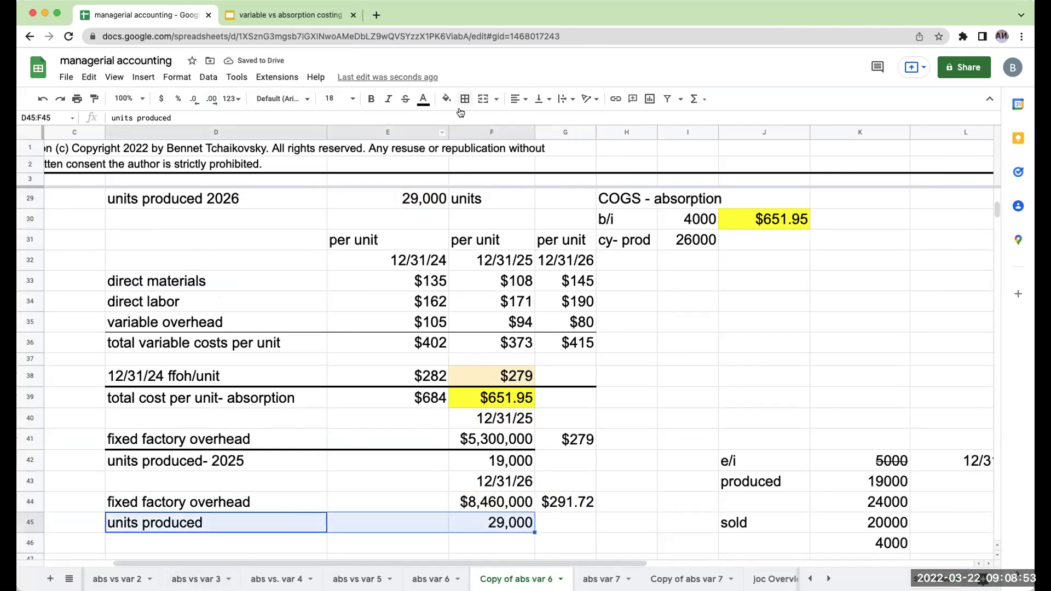
{"action": "left_click", "coordinate": [464, 99]}
{"action": "left_click", "coordinate": [487, 141]}
{"action": "left_click", "coordinate": [561, 502]}
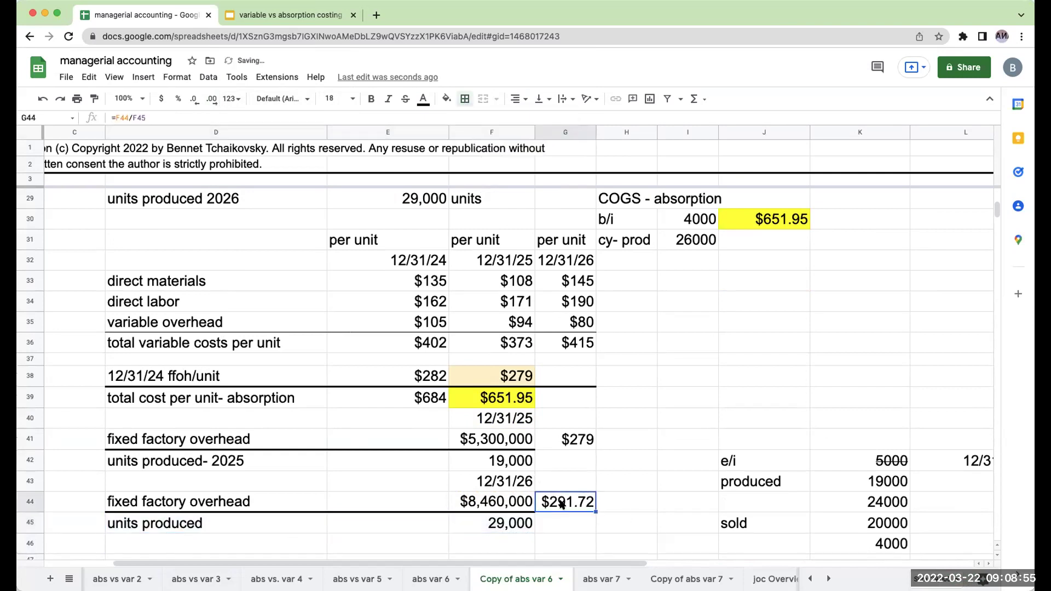
Step: Move the 12/31/26 fixed overhead block D43:G45 down one row, starting at D44
{"action": "left_click_drag", "start_coordinate": [166, 488], "coordinate": [545, 518]}
{"action": "key", "text": "ctrl+c"}
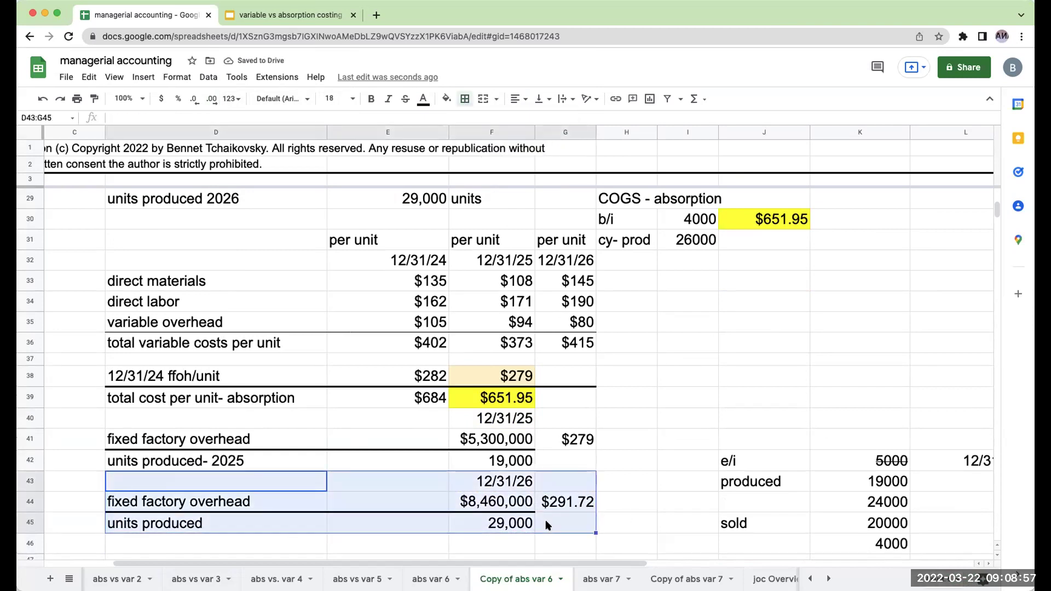
{"action": "left_click", "coordinate": [158, 506]}
{"action": "key", "text": "ctrl+v"}
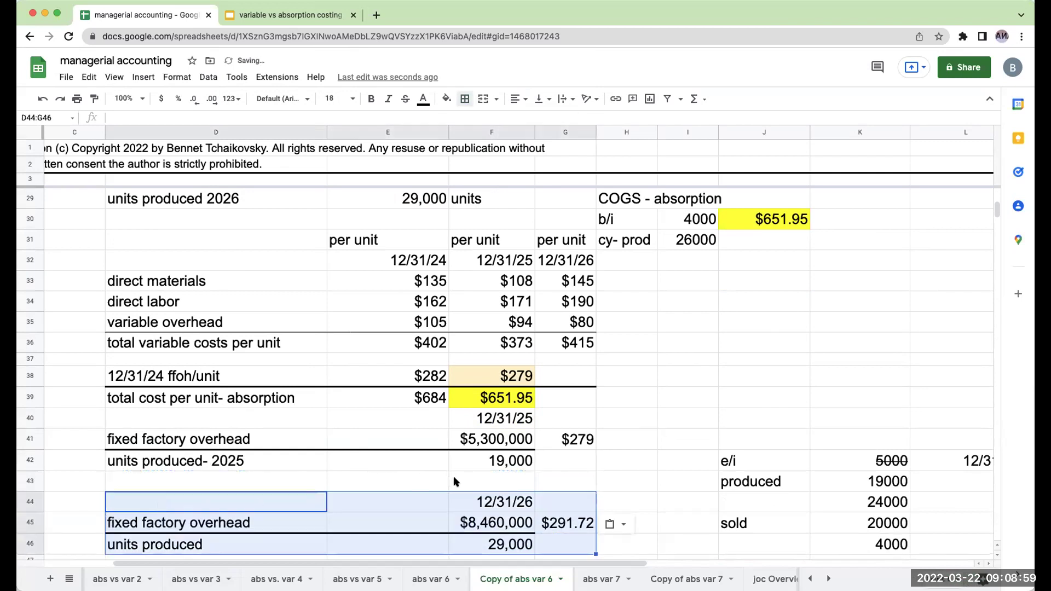
{"action": "left_click", "coordinate": [627, 480]}
Step: Fill the 2026 overhead per unit in G45 and the 12/31/26 ffoh/unit cell G38 with light green
{"action": "left_click", "coordinate": [564, 517]}
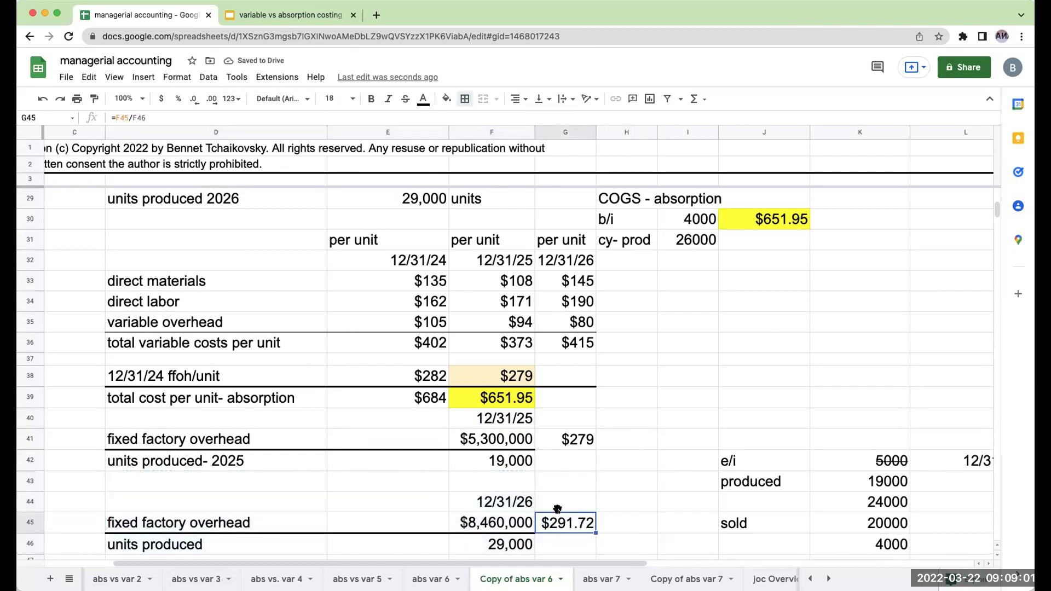
{"action": "key", "text": "Up"}
{"action": "key", "text": "Up"}
{"action": "key", "text": "Up"}
{"action": "key", "text": "Up"}
{"action": "key", "text": "Up"}
{"action": "key", "text": "Up"}
{"action": "key", "text": "Up"}
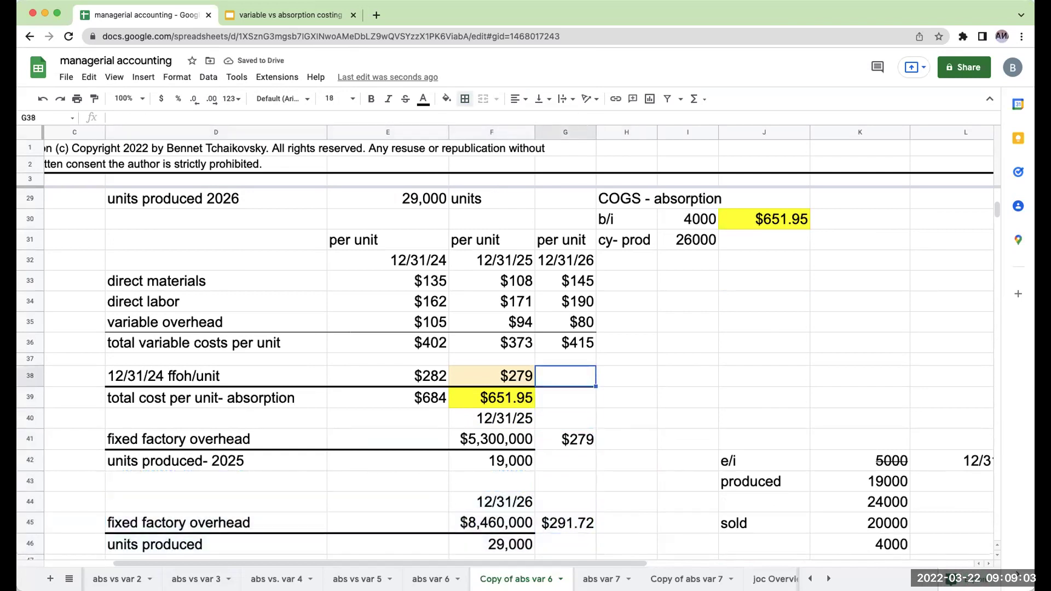
{"action": "key", "text": "Down"}
{"action": "key", "text": "Down"}
{"action": "key", "text": "Down"}
{"action": "key", "text": "Down"}
{"action": "key", "text": "Down"}
{"action": "key", "text": "Down"}
{"action": "key", "text": "Down"}
{"action": "key", "text": "Down"}
{"action": "key", "text": "Up"}
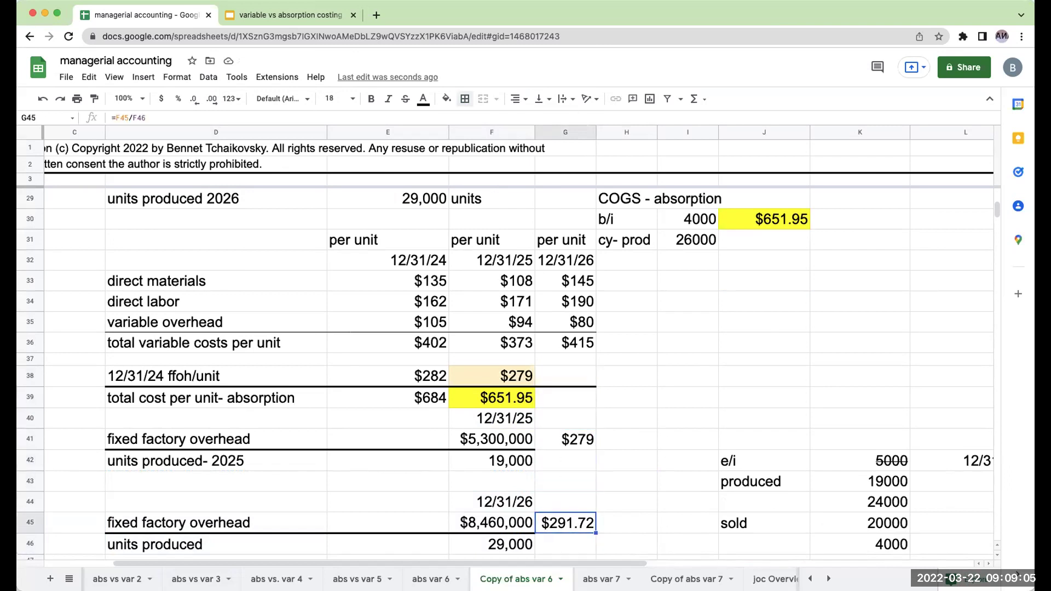
{"action": "left_click", "coordinate": [446, 98]}
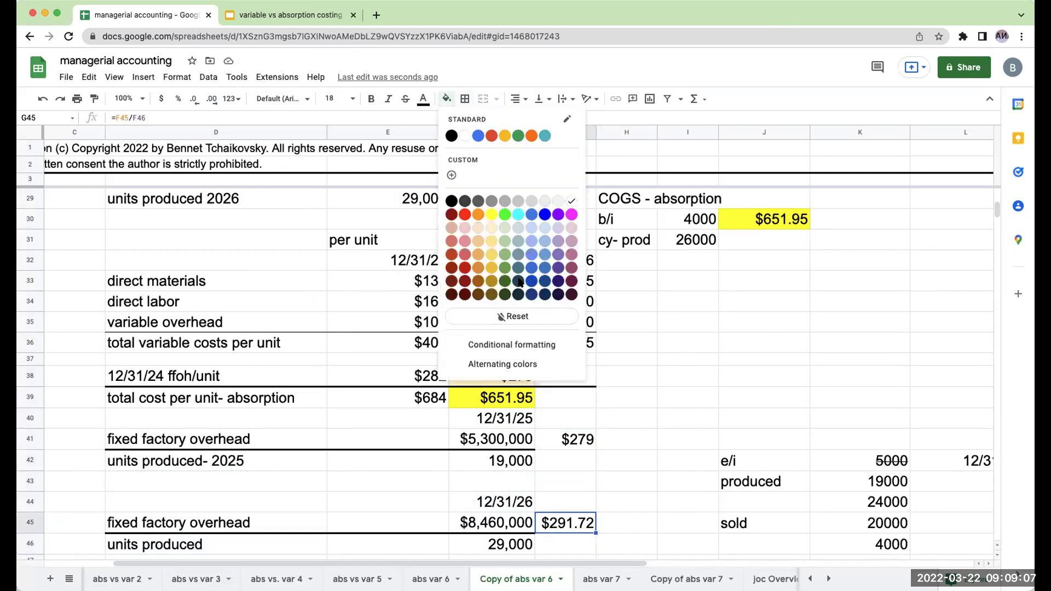
{"action": "left_click", "coordinate": [501, 229]}
{"action": "left_click", "coordinate": [579, 380]}
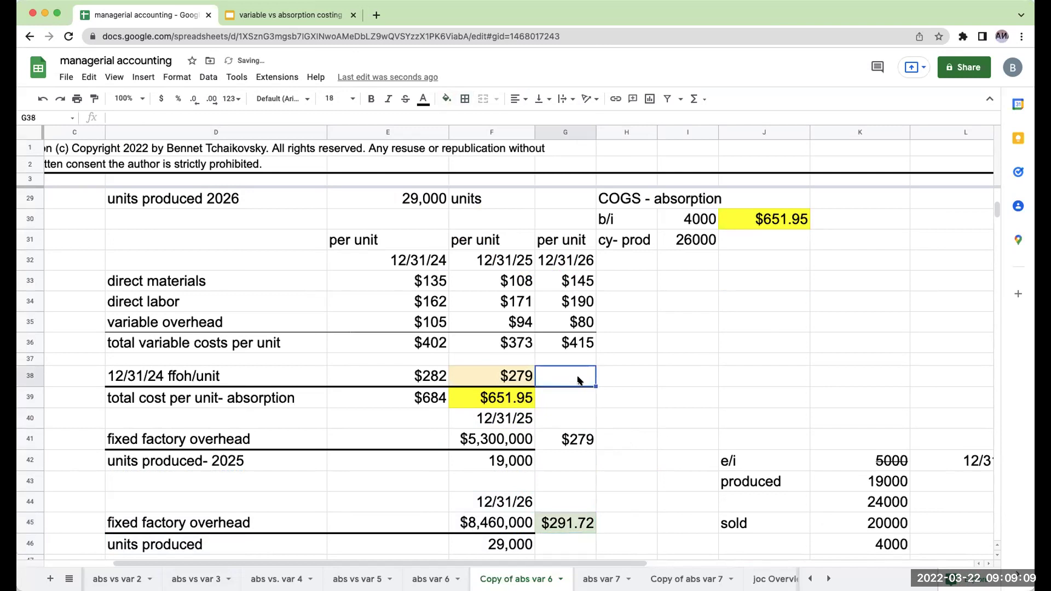
{"action": "left_click", "coordinate": [447, 98]}
{"action": "left_click", "coordinate": [501, 229]}
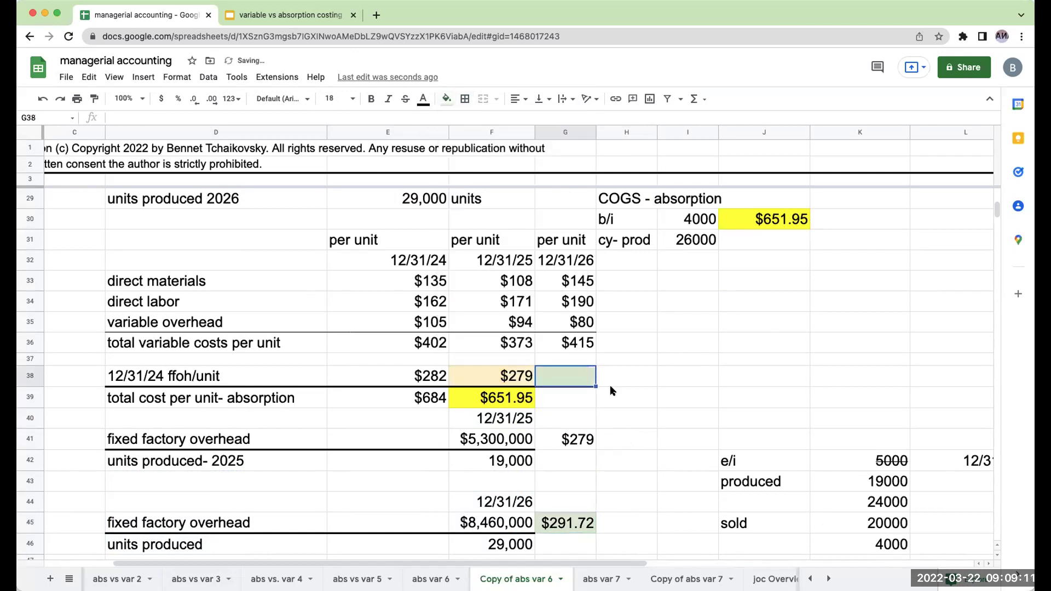
Step: Link the 12/31/26 ffoh/unit in G38 to the overhead per unit in G45
{"action": "type", "text": "="}
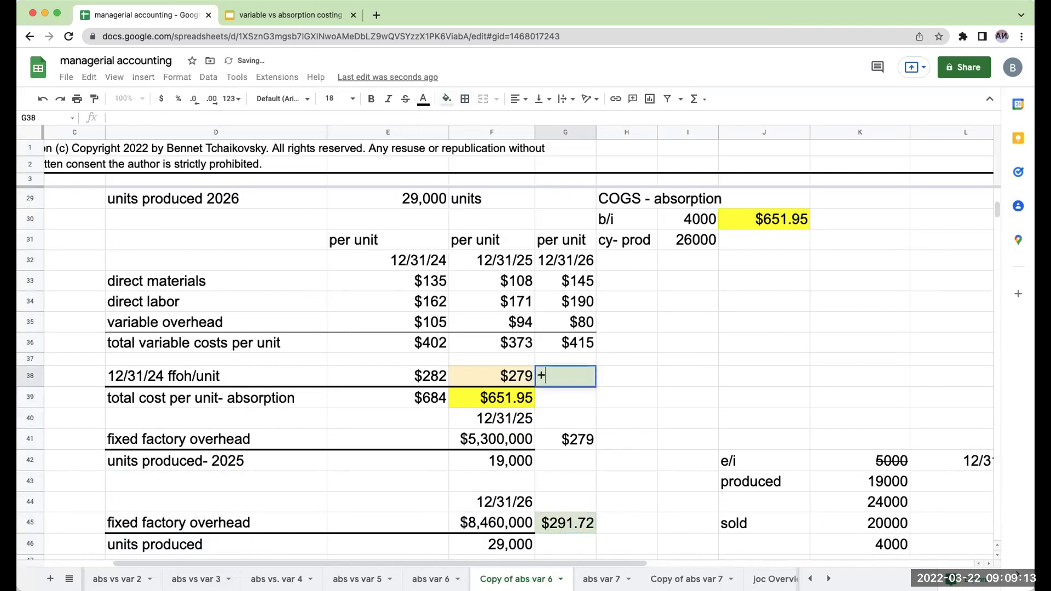
{"action": "key", "text": "Down"}
{"action": "key", "text": "Down"}
{"action": "key", "text": "Down"}
{"action": "key", "text": "Down"}
{"action": "key", "text": "Down"}
{"action": "key", "text": "Down"}
{"action": "key", "text": "Down"}
{"action": "key", "text": "Return"}
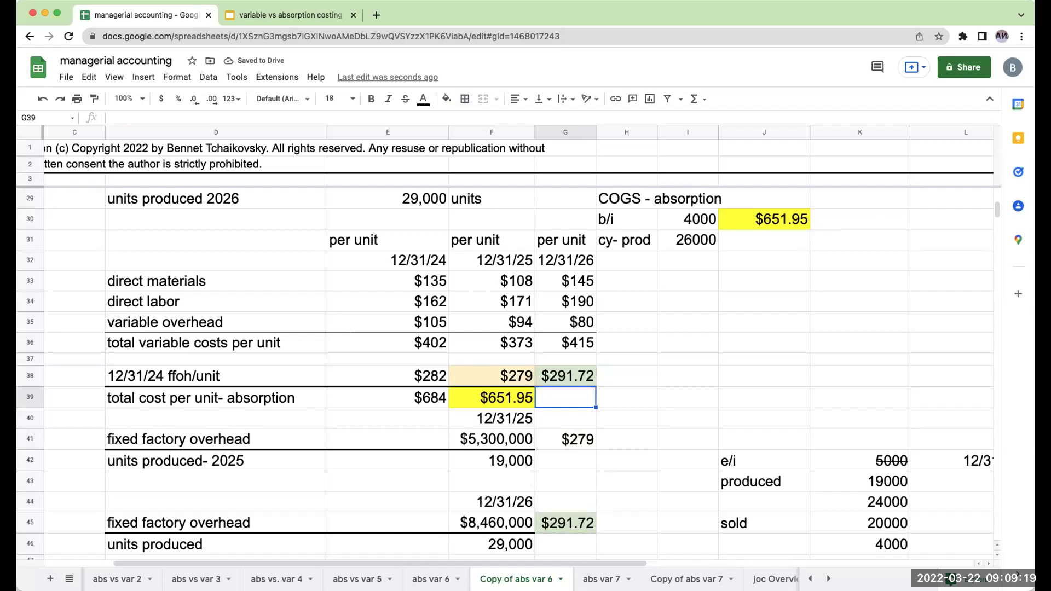
Step: Review the 12/31/26 per-unit costs in column G and the fixed overhead per unit across row 38
{"action": "key", "text": "Up"}
{"action": "key", "text": "Up"}
{"action": "key", "text": "Up"}
{"action": "key", "text": "Up"}
{"action": "key", "text": "Up"}
{"action": "key", "text": "Up"}
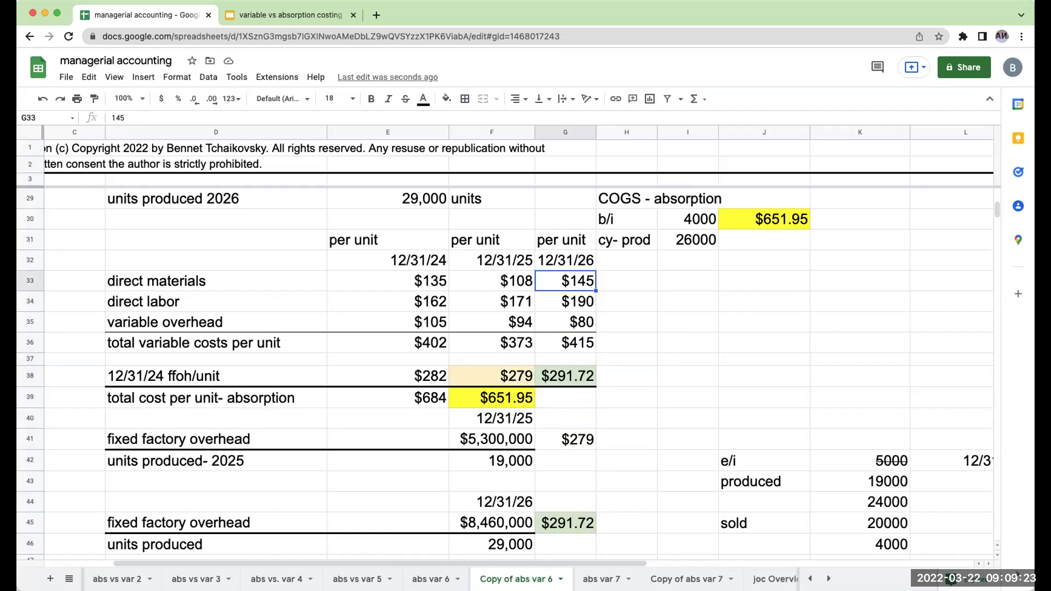
{"action": "key", "text": "Down"}
{"action": "key", "text": "Down"}
{"action": "key", "text": "Down"}
{"action": "key", "text": "Down"}
{"action": "key", "text": "Down"}
{"action": "key", "text": "Down"}
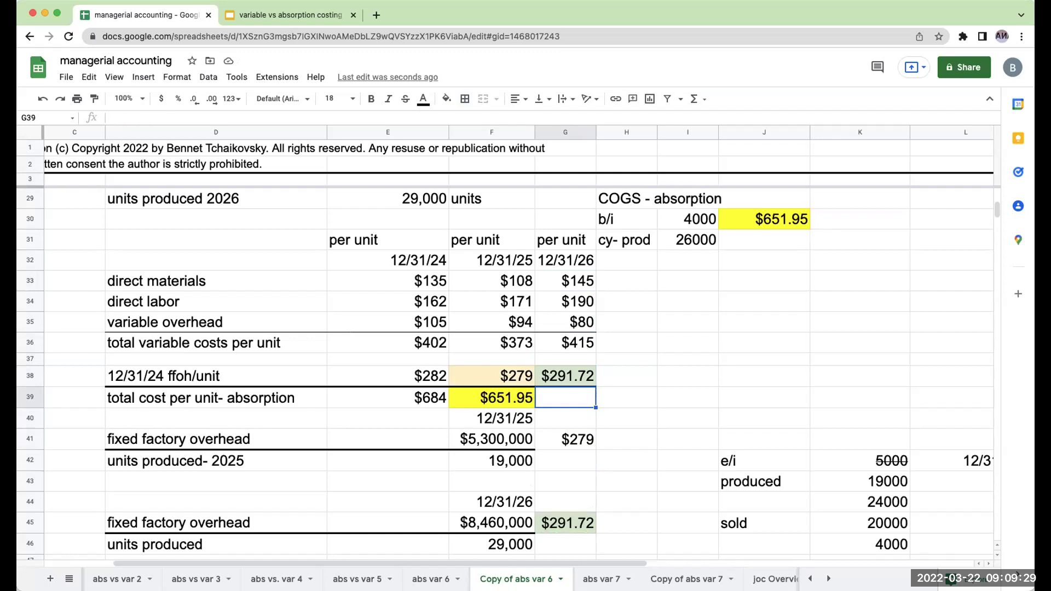
{"action": "key", "text": "Up"}
{"action": "key", "text": "Left"}
{"action": "key", "text": "Left"}
{"action": "key", "text": "Right"}
{"action": "key", "text": "Right"}
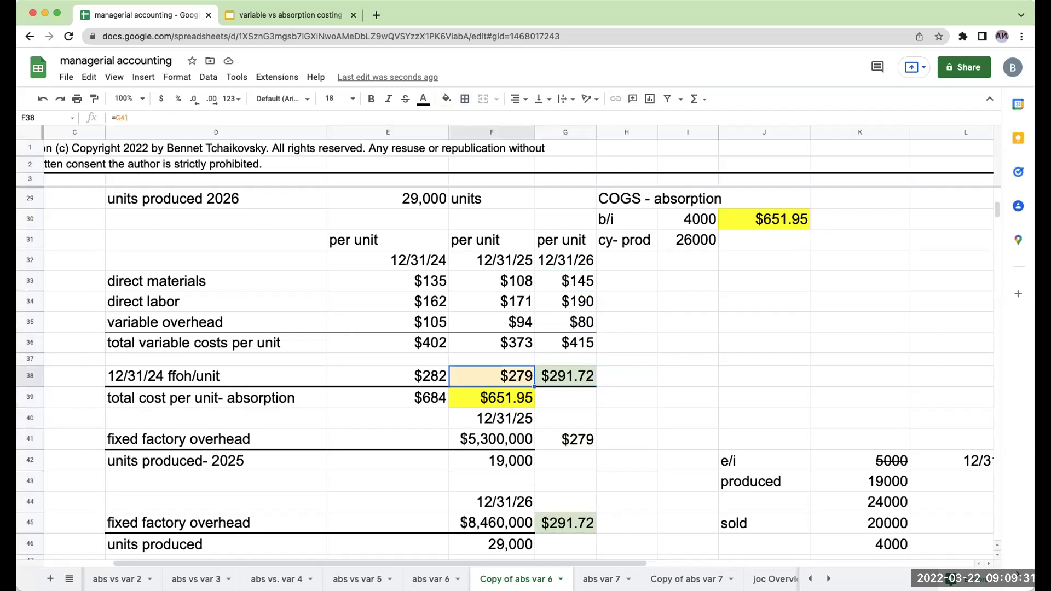
{"action": "key", "text": "Down"}
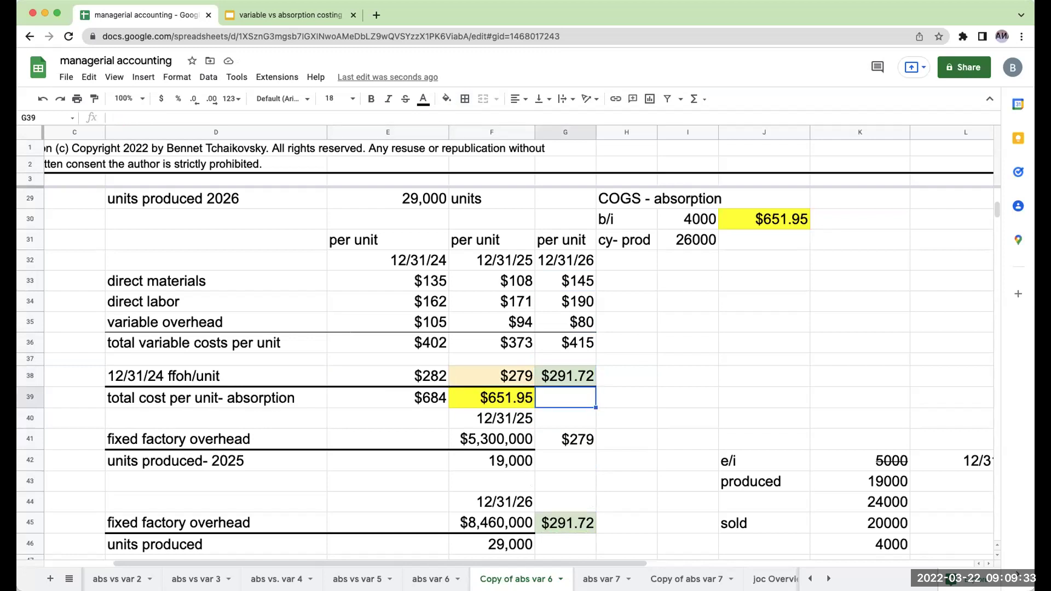
Step: Calculate the 12/31/26 total absorption cost per unit in G39 as G36+G38
{"action": "type", "text": "="}
{"action": "key", "text": "Up"}
{"action": "key", "text": "Up"}
{"action": "key", "text": "Up"}
{"action": "type", "text": "+"}
{"action": "key", "text": "Up"}
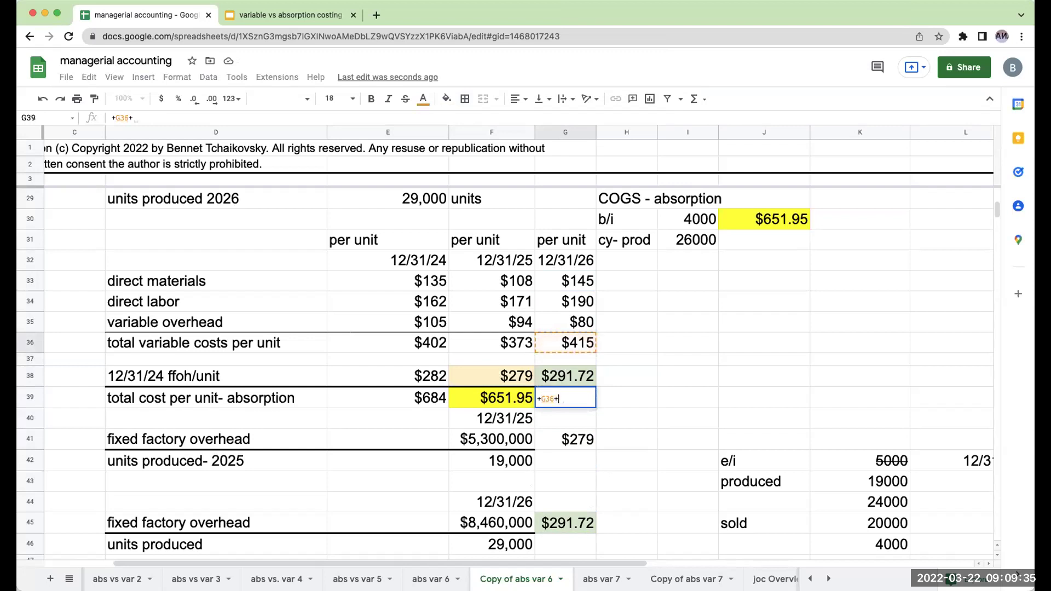
{"action": "key", "text": "Return"}
{"action": "key", "text": "Up"}
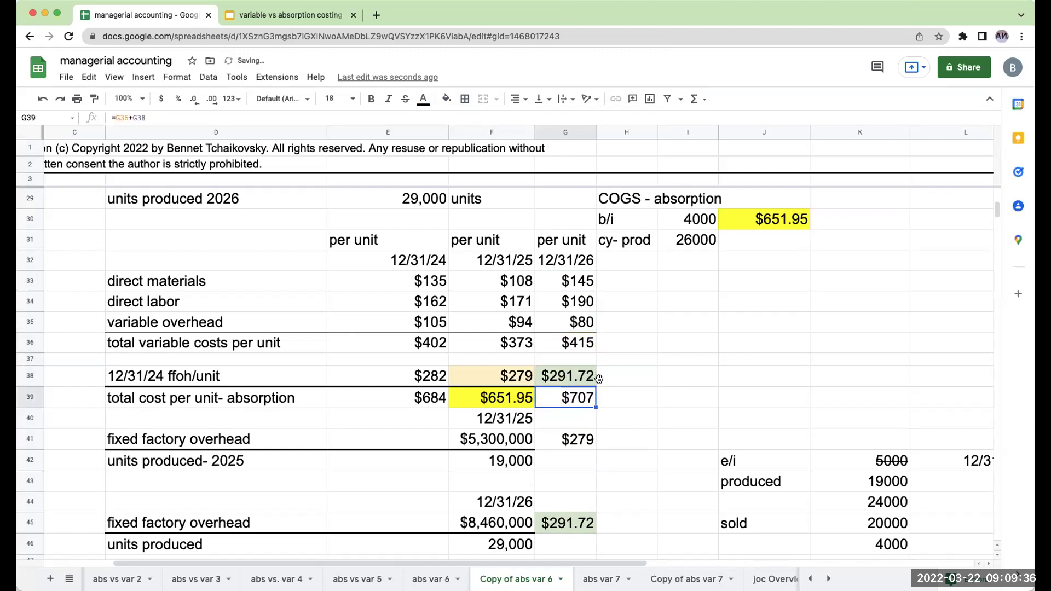
Step: Fill the current-year production per-unit cell J31 with bright green
{"action": "left_click", "coordinate": [772, 237]}
{"action": "left_click", "coordinate": [447, 98]}
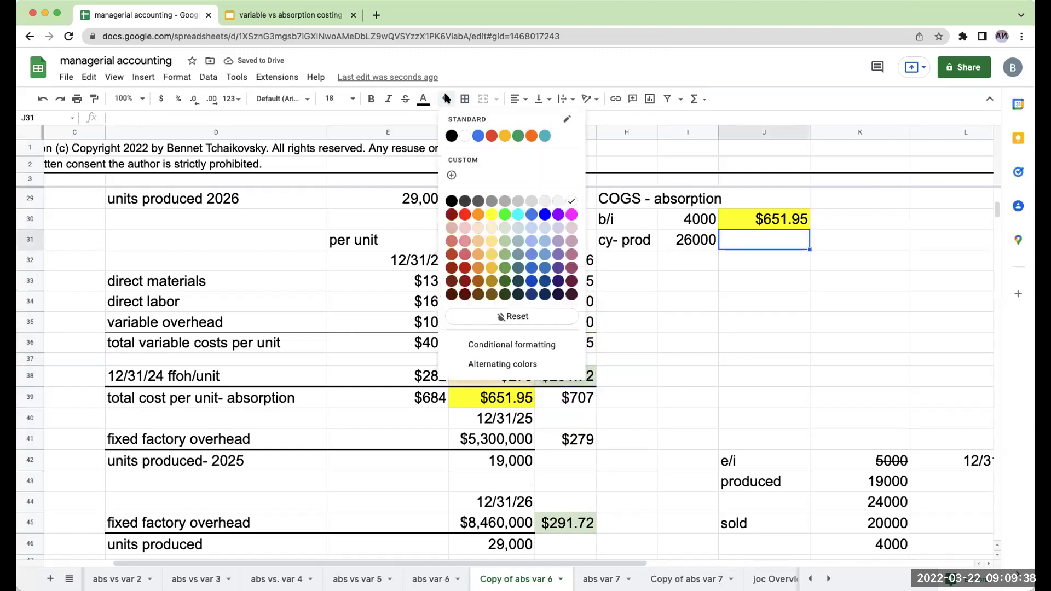
{"action": "left_click", "coordinate": [504, 214]}
Step: Link the current-year production cost per unit in J31 to the 12/31/26 total absorption cost in G39
{"action": "type", "text": "+"}
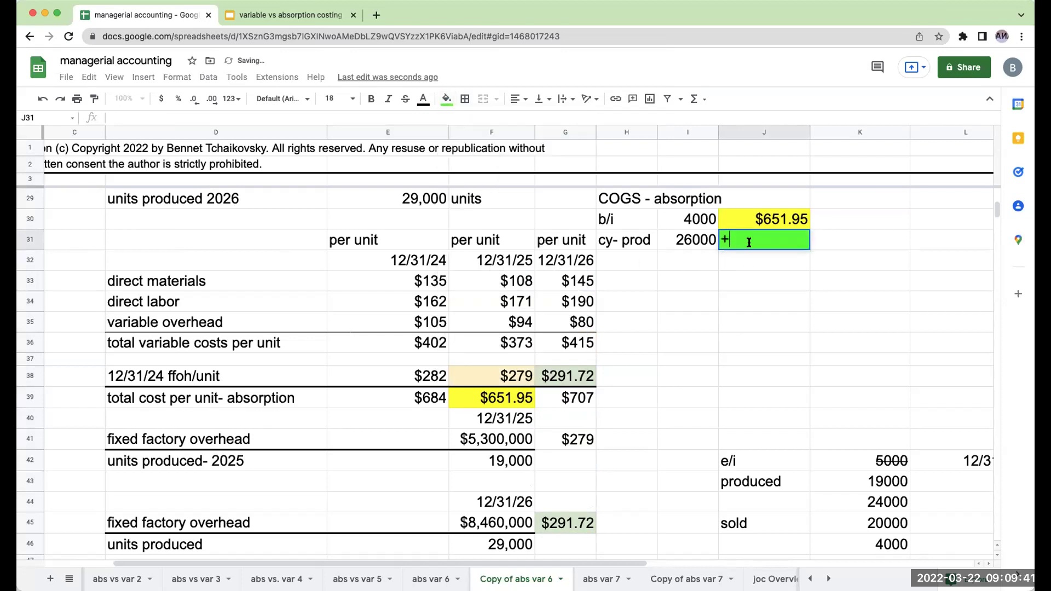
{"action": "left_click", "coordinate": [582, 398]}
{"action": "key", "text": "Return"}
{"action": "key", "text": "Up"}
{"action": "key", "text": "Up"}
{"action": "key", "text": "Left"}
{"action": "key", "text": "Down"}
{"action": "key", "text": "Up"}
{"action": "key", "text": "Right"}
{"action": "key", "text": "Up"}
{"action": "key", "text": "Up"}
{"action": "key", "text": "Up"}
{"action": "key", "text": "Up"}
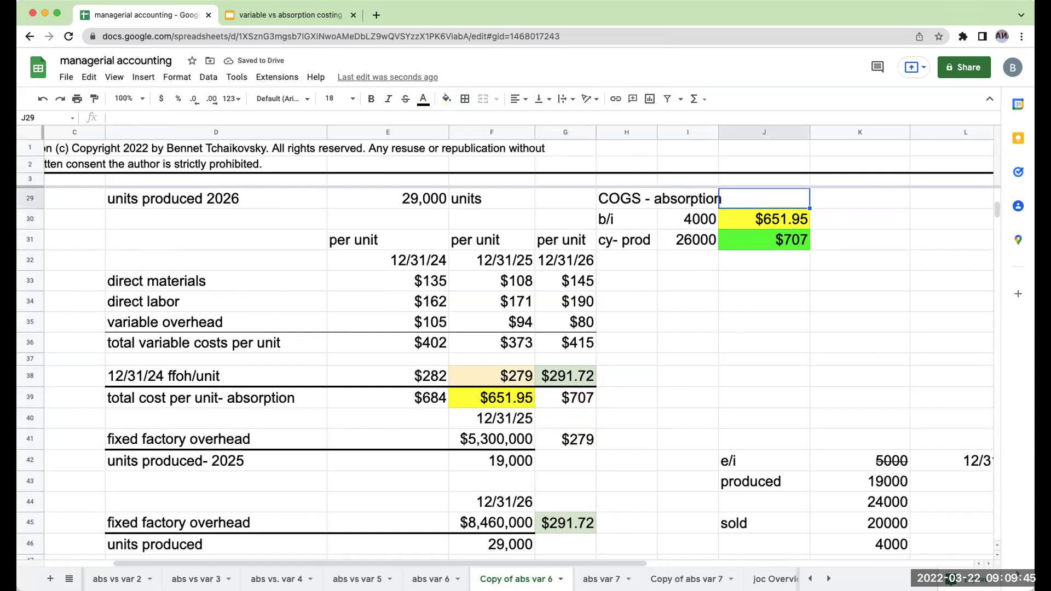
Step: Calculate the beginning inventory and current-year production costs in K30 and K31 as units times cost per unit
{"action": "scroll", "coordinate": [585, 398], "scroll_direction": "down", "scroll_amount": 2}
{"action": "scroll", "coordinate": [656, 400], "scroll_direction": "up", "scroll_amount": 5}
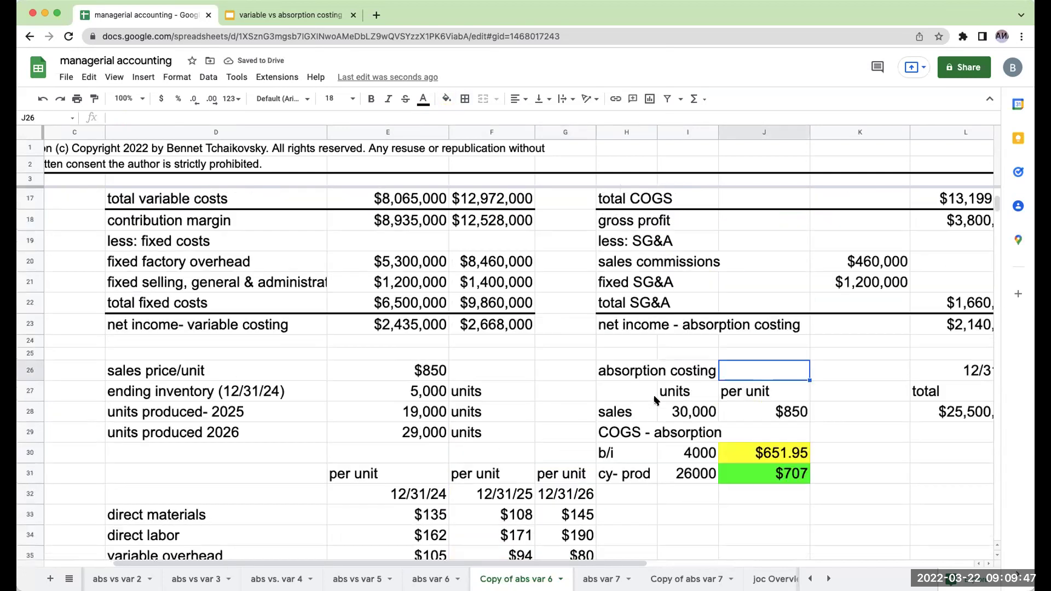
{"action": "scroll", "coordinate": [808, 453], "scroll_direction": "up", "scroll_amount": 3}
{"action": "left_click", "coordinate": [860, 515]}
{"action": "type", "text": "+"}
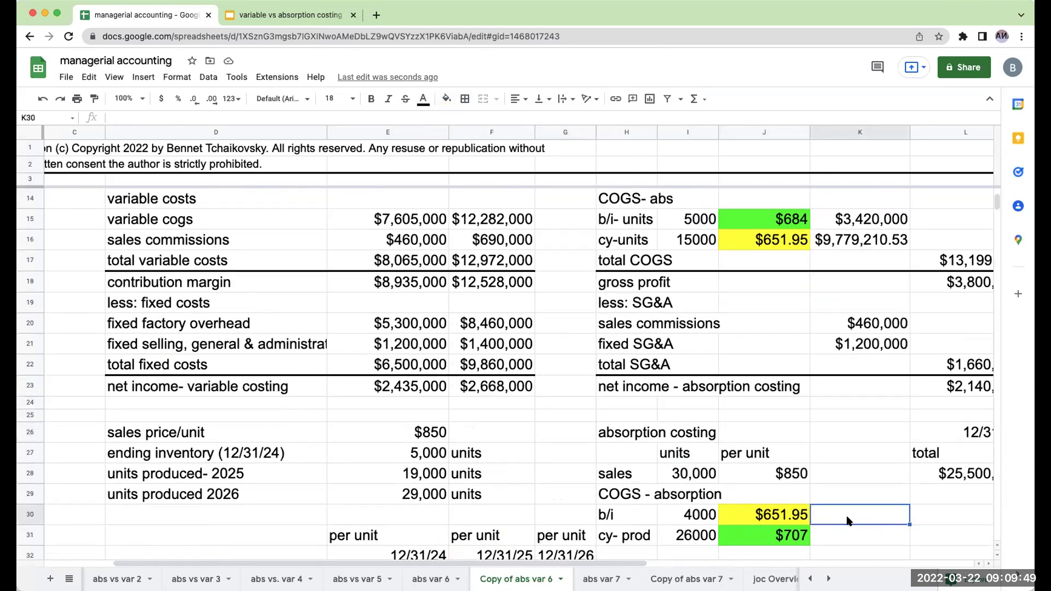
{"action": "left_click", "coordinate": [805, 512]}
{"action": "key", "text": "Return"}
{"action": "type", "text": "+"}
{"action": "key", "text": "Left"}
{"action": "key", "text": "Left"}
{"action": "type", "text": "*"}
Step: Show the current-year production cost per unit in J31 with two decimal places
{"action": "key", "text": "Left"}
{"action": "key", "text": "Return"}
{"action": "key", "text": "Up"}
{"action": "key", "text": "Left"}
{"action": "left_click", "coordinate": [213, 99]}
{"action": "left_click", "coordinate": [213, 99]}
{"action": "left_click", "coordinate": [851, 519]}
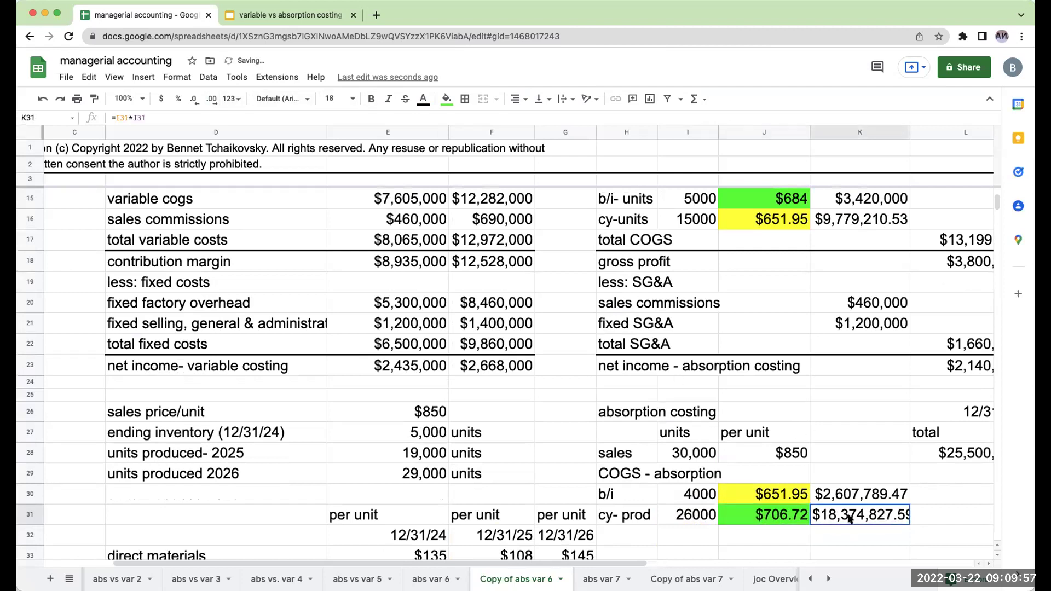
Step: Label H32, below the current-year production row, "total COGS- absoprtion"
{"action": "left_click", "coordinate": [855, 535]}
{"action": "key", "text": "Left"}
{"action": "key", "text": "Left"}
{"action": "key", "text": "Left"}
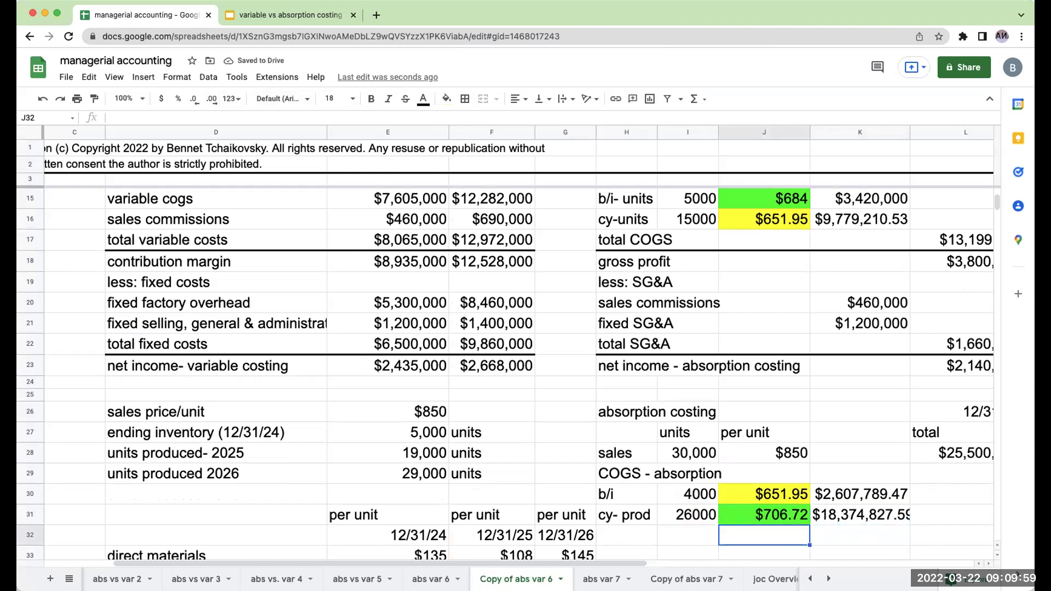
{"action": "type", "text": "total "}
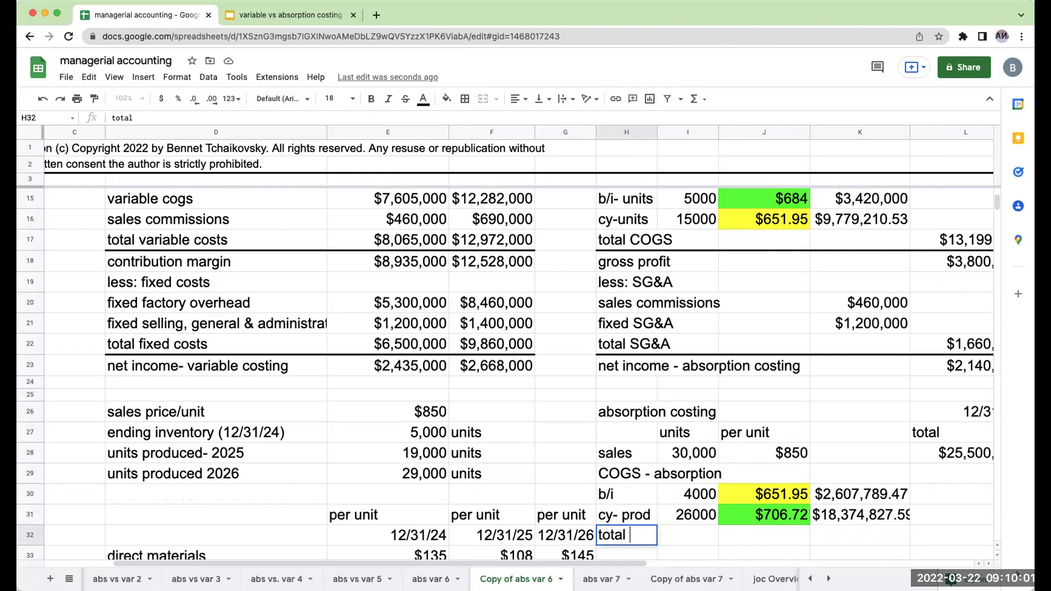
{"action": "type", "text": "COGS- ab"}
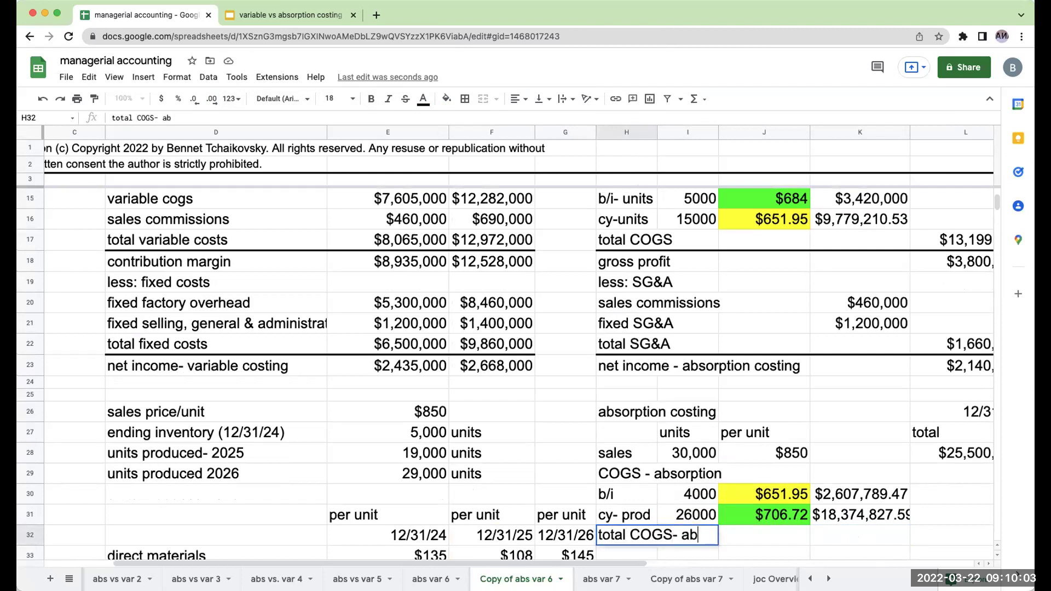
{"action": "type", "text": "soprtion"}
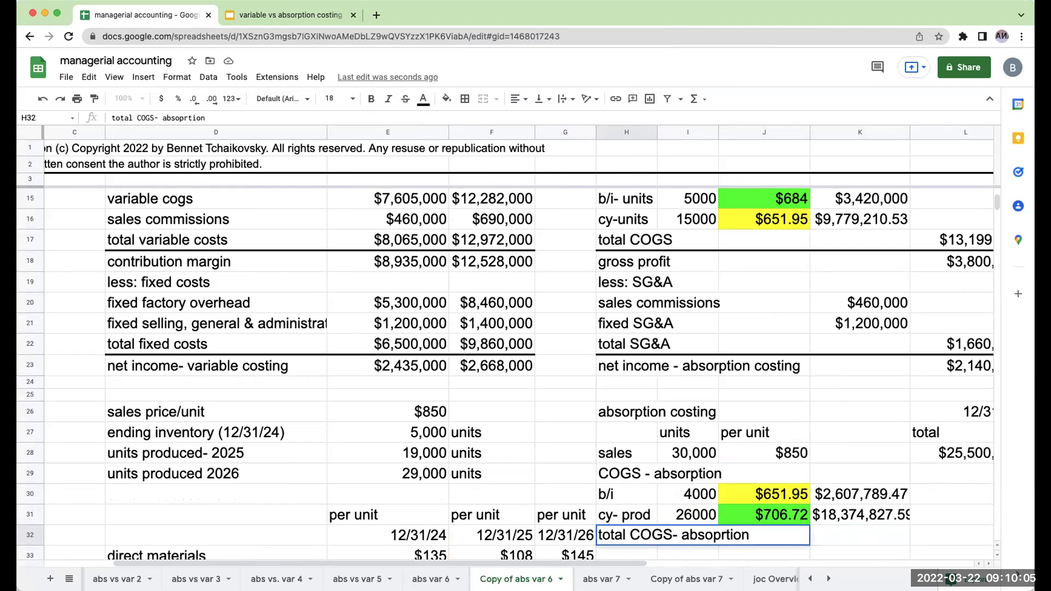
{"action": "key", "text": "Return"}
Step: Calculate the 12/31/26 total COGS in L32 as K30+K31
{"action": "key", "text": "Up"}
{"action": "key", "text": "Right"}
{"action": "key", "text": "Right"}
{"action": "key", "text": "Right"}
{"action": "key", "text": "Right"}
{"action": "type", "text": "+"}
{"action": "key", "text": "Left"}
{"action": "key", "text": "Up"}
{"action": "key", "text": "Up"}
{"action": "type", "text": "+"}
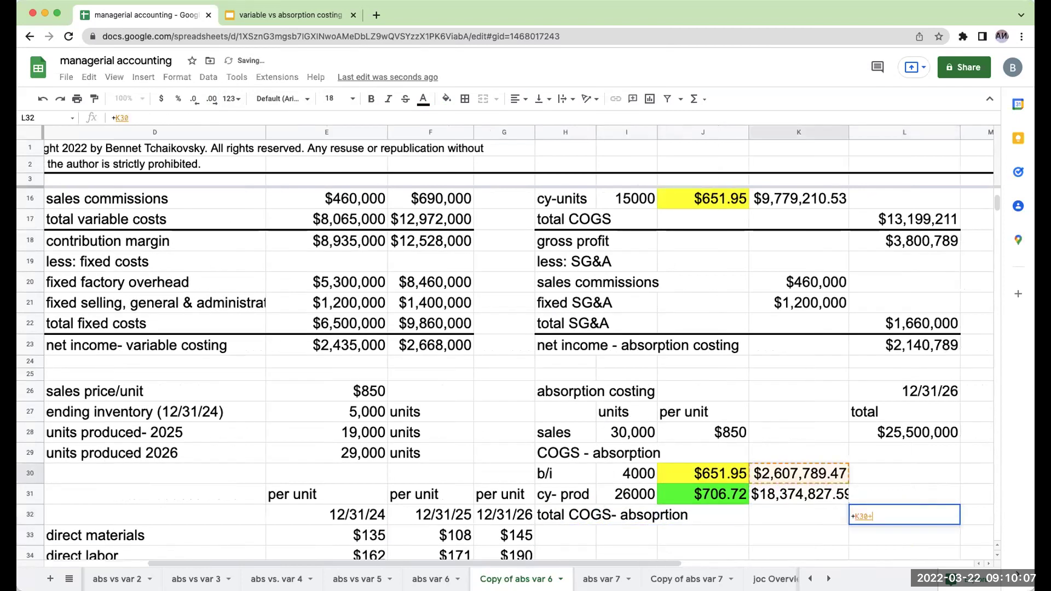
{"action": "key", "text": "Left"}
{"action": "key", "text": "Up"}
{"action": "key", "text": "Return"}
Step: Insert a blank column before column H to separate the per-unit costs from the absorption costing statement
{"action": "key", "text": "Left"}
{"action": "key", "text": "Left"}
{"action": "key", "text": "Left"}
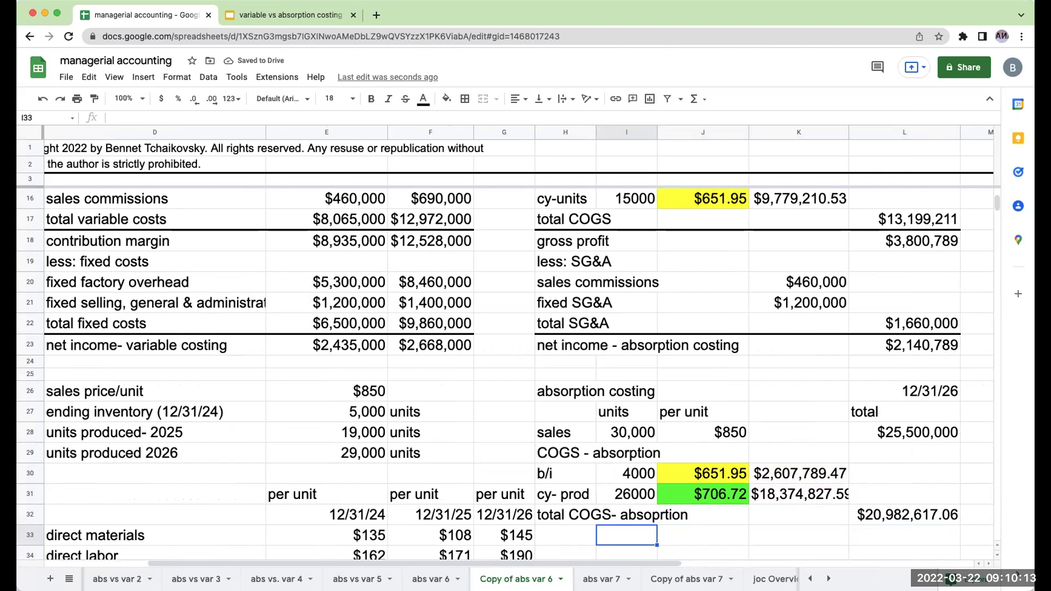
{"action": "key", "text": "Left"}
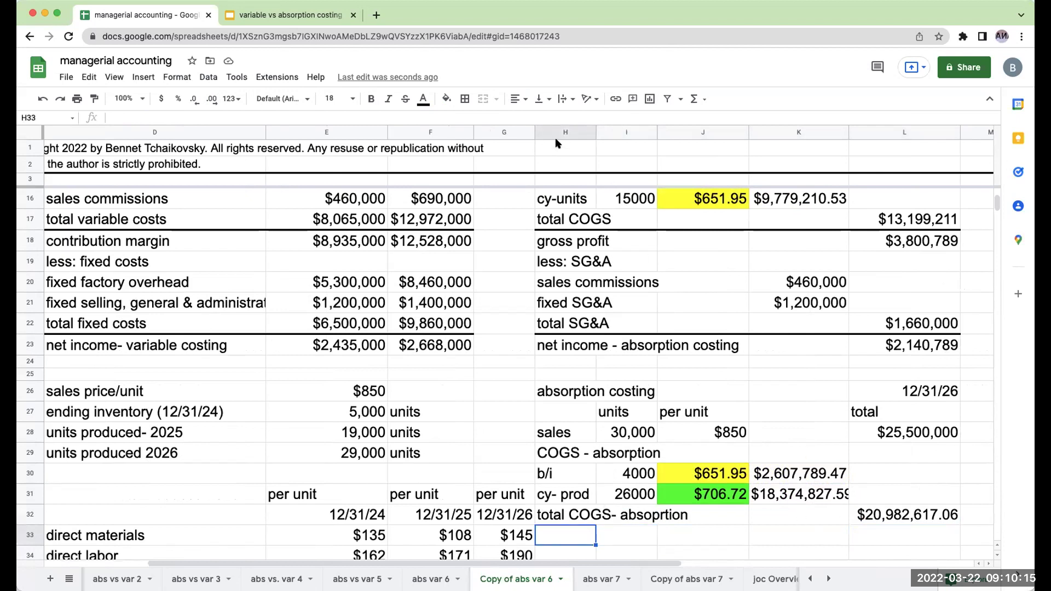
{"action": "scroll", "coordinate": [567, 265], "scroll_direction": "down", "scroll_amount": 4}
{"action": "scroll", "coordinate": [567, 297], "scroll_direction": "up", "scroll_amount": 3}
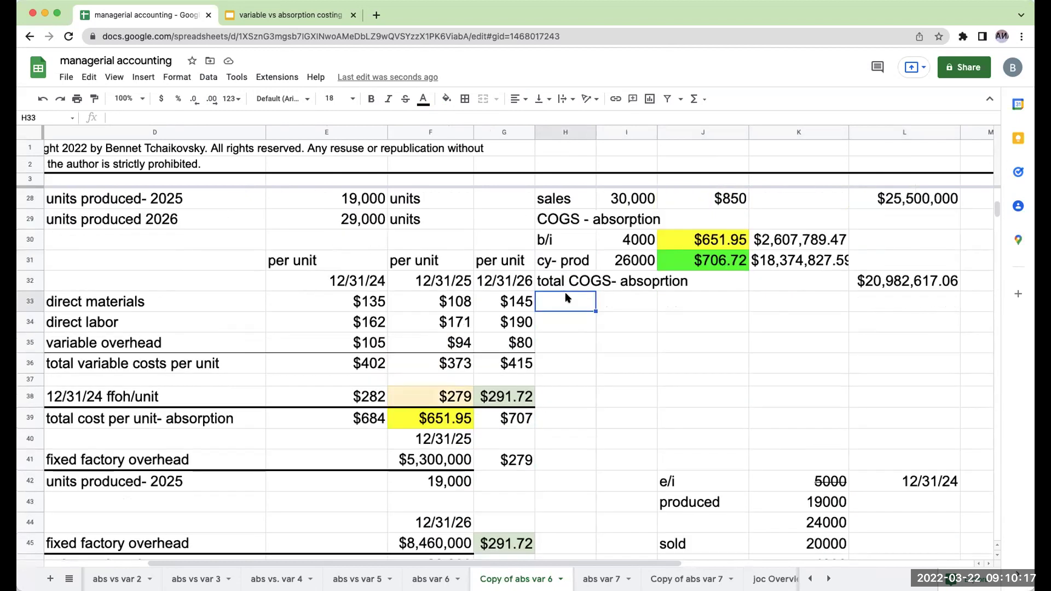
{"action": "right_click", "coordinate": [560, 132]}
{"action": "left_click", "coordinate": [603, 230]}
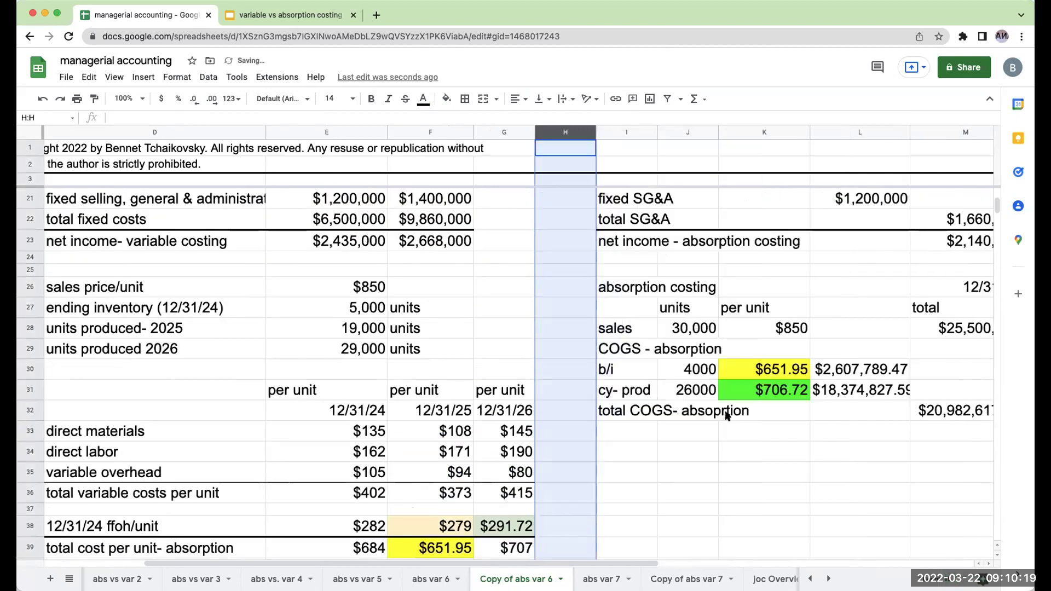
Step: Label I33, below the total COGS line, "less SG&A"
{"action": "left_click", "coordinate": [651, 426]}
{"action": "type", "text": "vari"}
{"action": "key", "text": "BackSpace"}
{"action": "key", "text": "BackSpace"}
{"action": "key", "text": "BackSpace"}
{"action": "type", "text": "ariable co"}
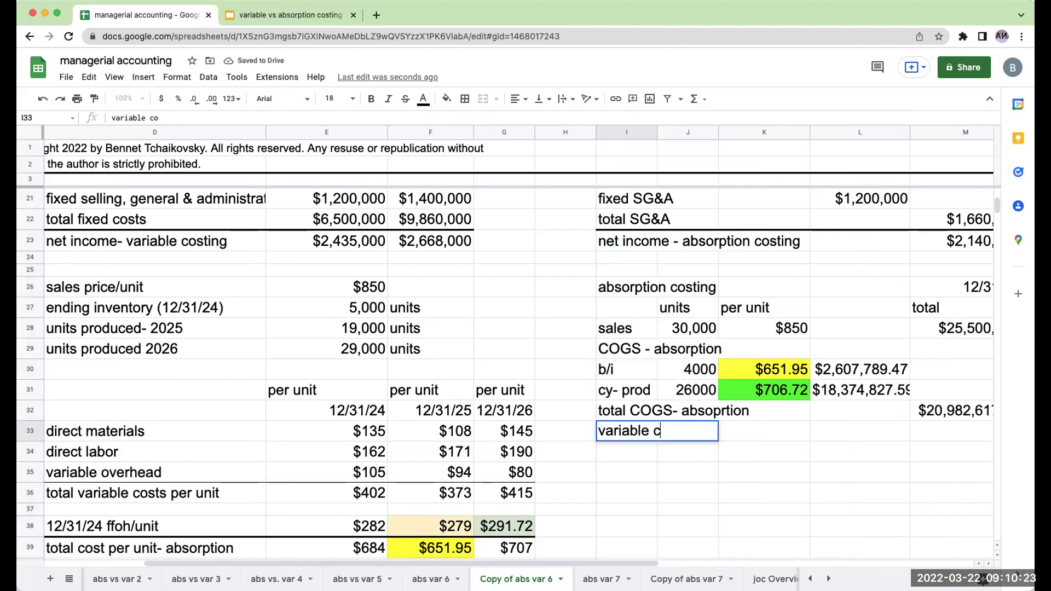
{"action": "key", "text": "BackSpace"}
{"action": "key", "text": "BackSpace"}
{"action": "key", "text": "BackSpace"}
{"action": "key", "text": "BackSpace"}
{"action": "key", "text": "BackSpace"}
{"action": "key", "text": "BackSpace"}
{"action": "key", "text": "BackSpace"}
{"action": "key", "text": "BackSpace"}
{"action": "key", "text": "BackSpace"}
{"action": "key", "text": "BackSpace"}
{"action": "type", "text": "less SG&A"}
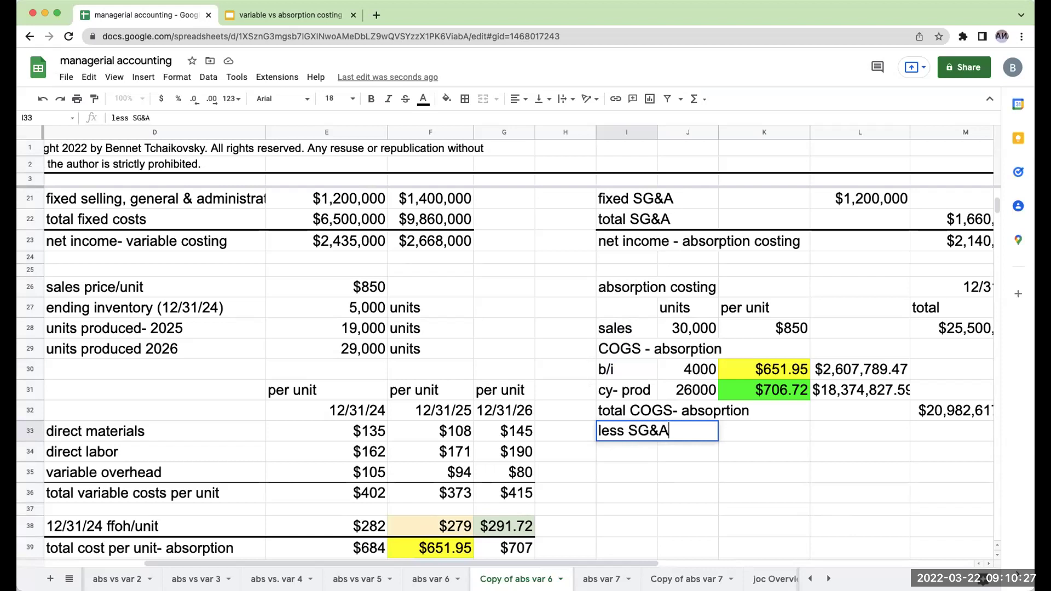
{"action": "key", "text": "Return"}
Step: Link the label in I34 to the sales commissions label in D16
{"action": "type", "text": "+"}
{"action": "scroll", "coordinate": [249, 435], "scroll_direction": "up", "scroll_amount": 3}
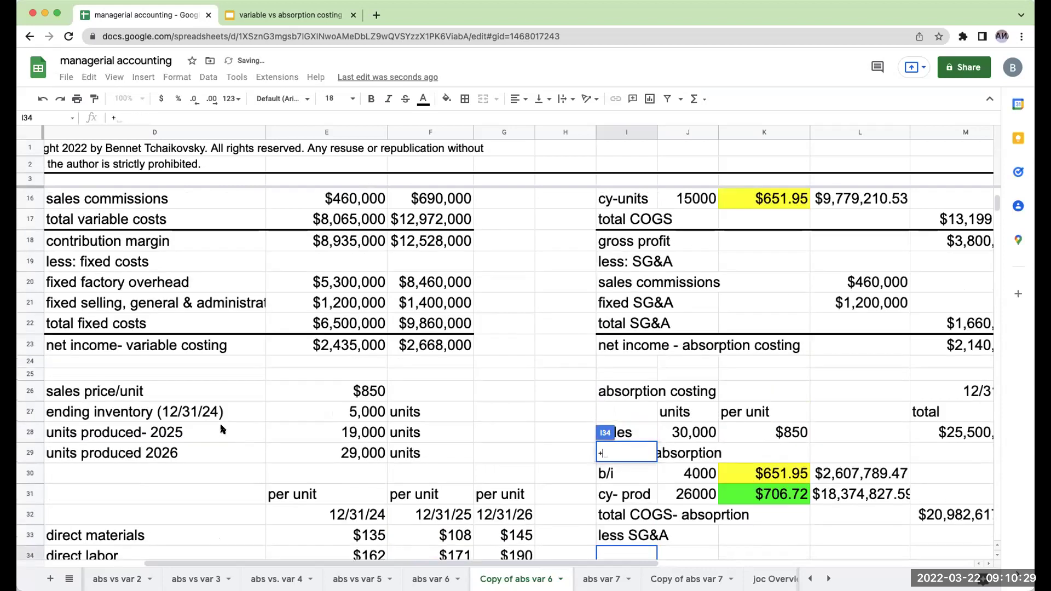
{"action": "left_click", "coordinate": [80, 201]}
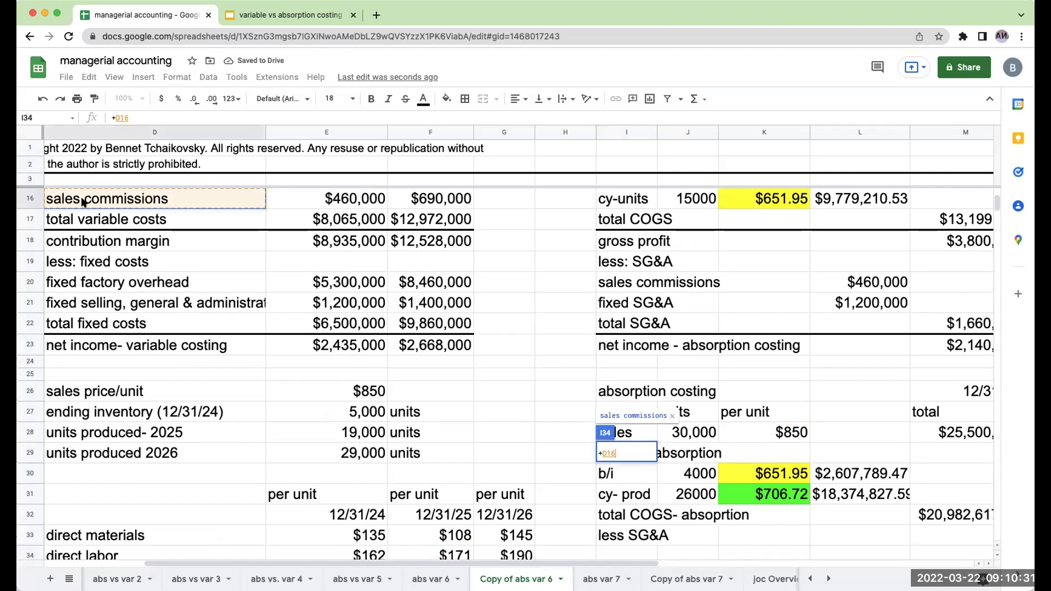
{"action": "key", "text": "Return"}
Step: Link the sales commissions amount in L34 to the 12/31/26 sales commissions in F16
{"action": "key", "text": "Up"}
{"action": "key", "text": "Up"}
{"action": "key", "text": "Right"}
{"action": "key", "text": "Right"}
{"action": "key", "text": "Right"}
{"action": "key", "text": "Down"}
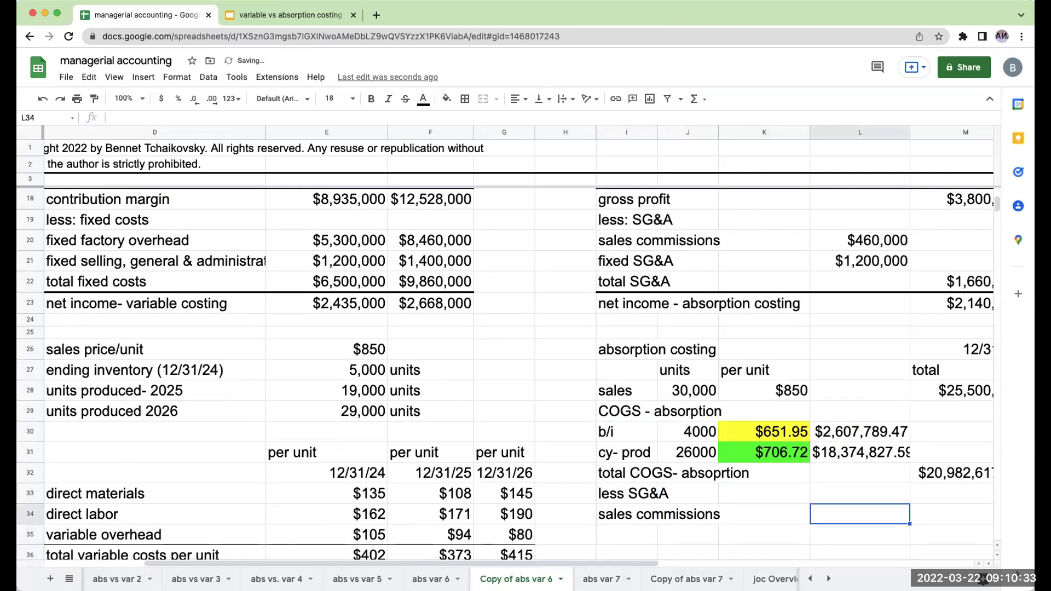
{"action": "type", "text": "+"}
{"action": "scroll", "coordinate": [19, 202], "scroll_direction": "up", "scroll_amount": 3}
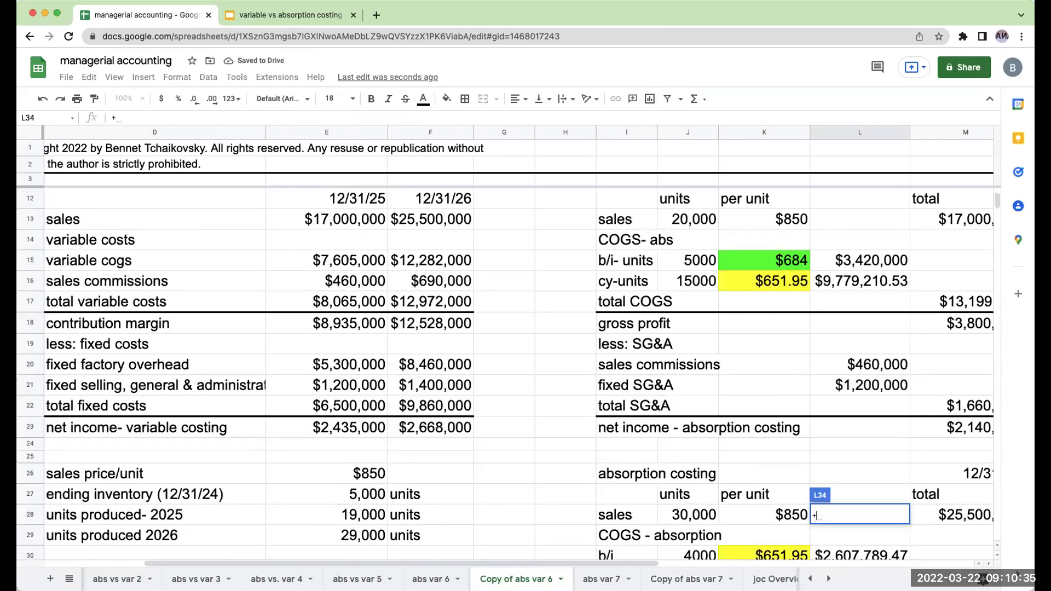
{"action": "left_click", "coordinate": [432, 280]}
{"action": "key", "text": "Return"}
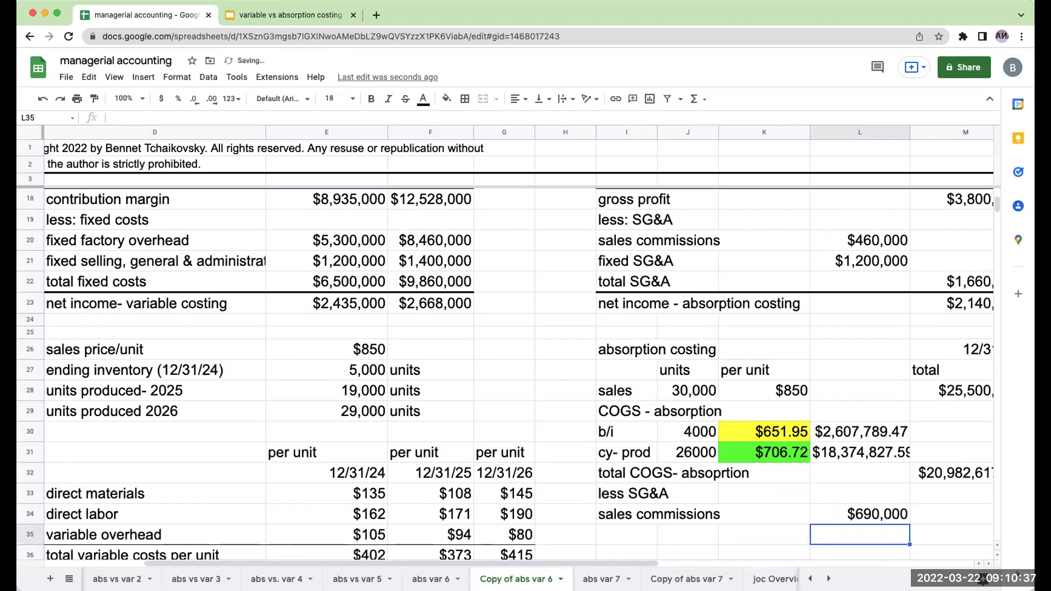
Step: Label I35, below sales commissions, "fixed SG&A"
{"action": "key", "text": "Left"}
{"action": "key", "text": "Left"}
{"action": "key", "text": "Left"}
{"action": "type", "text": "fixed SG&A"}
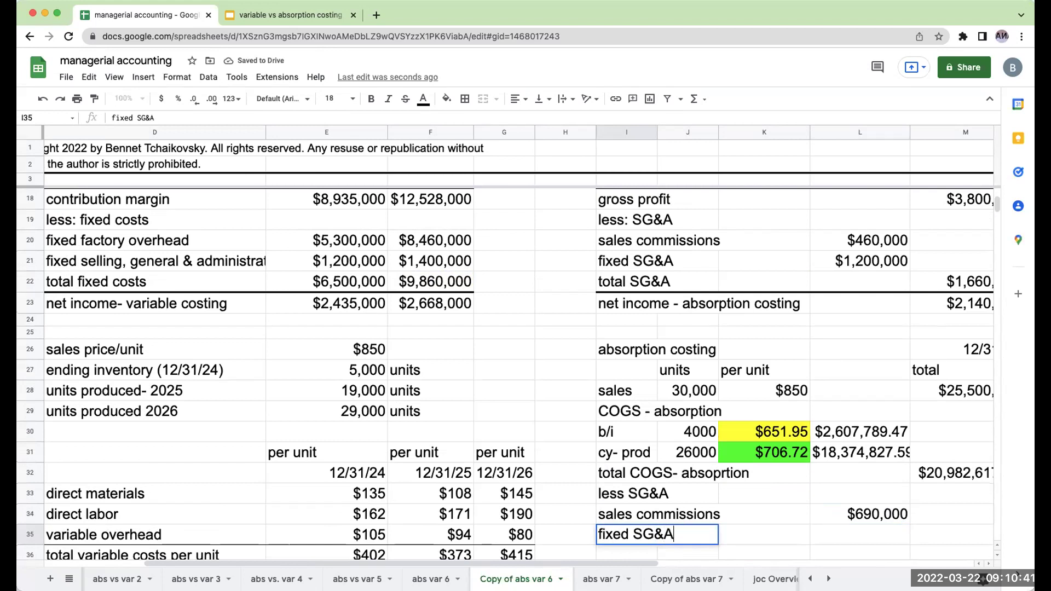
{"action": "key", "text": "Return"}
Step: Link the fixed SG&A amount in L35 to the 12/31/26 fixed selling, general and administrative cost in F21
{"action": "key", "text": "Up"}
{"action": "key", "text": "Right"}
{"action": "key", "text": "Right"}
{"action": "key", "text": "Right"}
{"action": "type", "text": "+"}
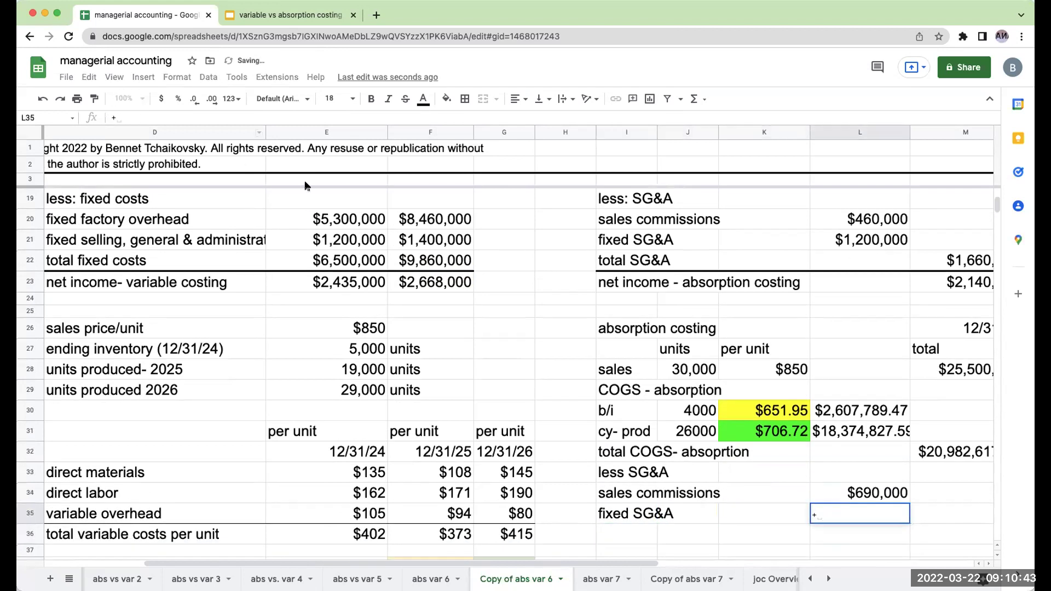
{"action": "left_click", "coordinate": [431, 242]}
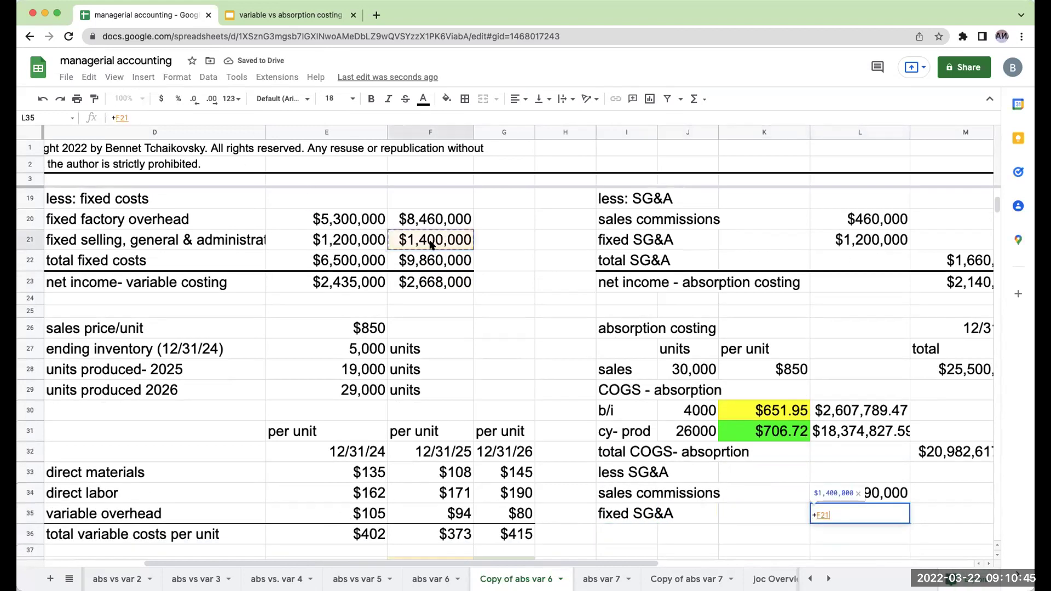
{"action": "key", "text": "Return"}
Step: Label I36, below fixed SG&A, "total SG&A"
{"action": "key", "text": "Left"}
{"action": "key", "text": "Left"}
{"action": "key", "text": "Left"}
{"action": "type", "text": "total Sg7"}
{"action": "key", "text": "BackSpace"}
{"action": "key", "text": "BackSpace"}
{"action": "type", "text": "G&A"}
{"action": "key", "text": "Tab"}
Step: Calculate the 12/31/26 total SG&A in M36 as L34+L35
{"action": "key", "text": "Tab"}
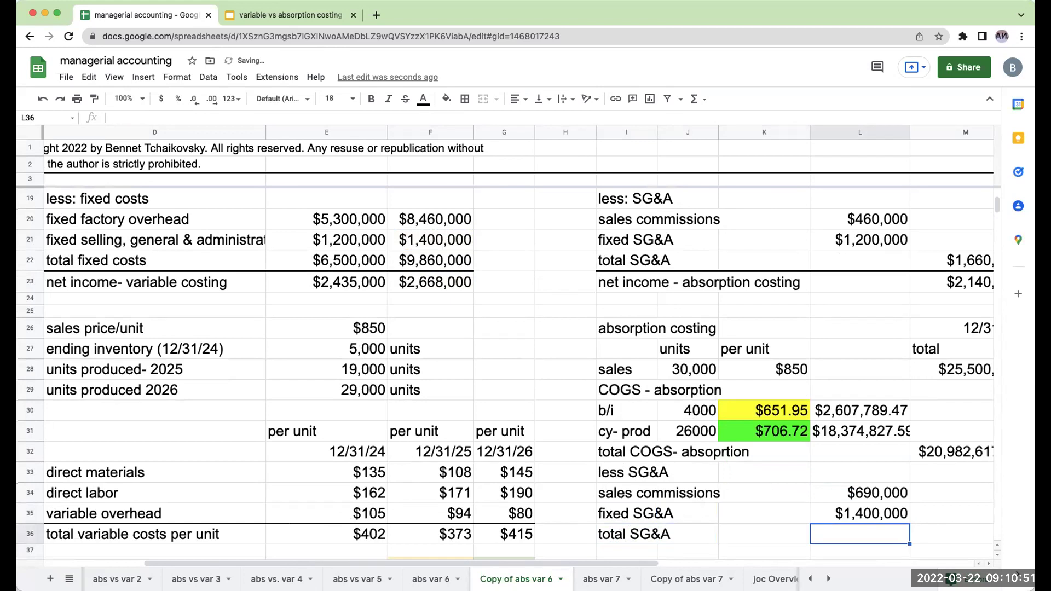
{"action": "key", "text": "Tab"}
{"action": "type", "text": "=L34+L35"}
{"action": "key", "text": "Return"}
Step: Move the SG&A block I33:M36 down one row to free row 33
{"action": "key", "text": "Up"}
{"action": "key", "text": "Up"}
{"action": "key", "text": "Up"}
{"action": "scroll", "coordinate": [530, 336], "scroll_direction": "down", "scroll_amount": 1}
{"action": "left_click_drag", "start_coordinate": [424, 430], "coordinate": [718, 491]}
{"action": "left_click_drag", "start_coordinate": [423, 420], "coordinate": [429, 454]}
Step: Label I33, between total COGS and less SG&A, "Gross Profit"
{"action": "left_click", "coordinate": [405, 432]}
{"action": "type", "text": "Gor"}
{"action": "type", "text": "ross Profit"}
{"action": "key", "text": "Return"}
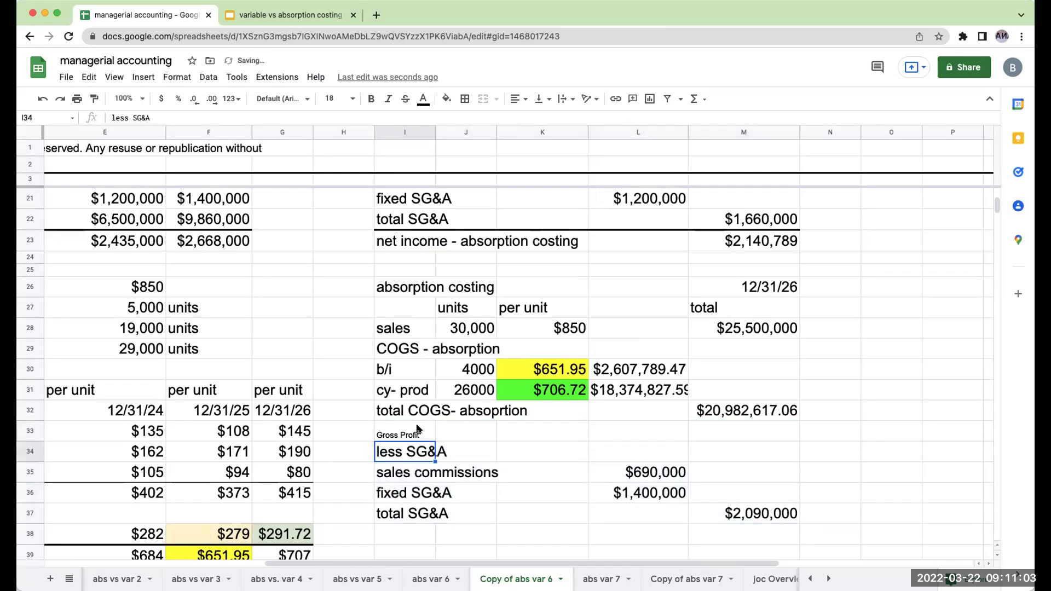
Step: Set the font size of the gross profit row I33:M33 to 18
{"action": "left_click_drag", "start_coordinate": [408, 430], "coordinate": [761, 431]}
{"action": "left_click", "coordinate": [331, 98]}
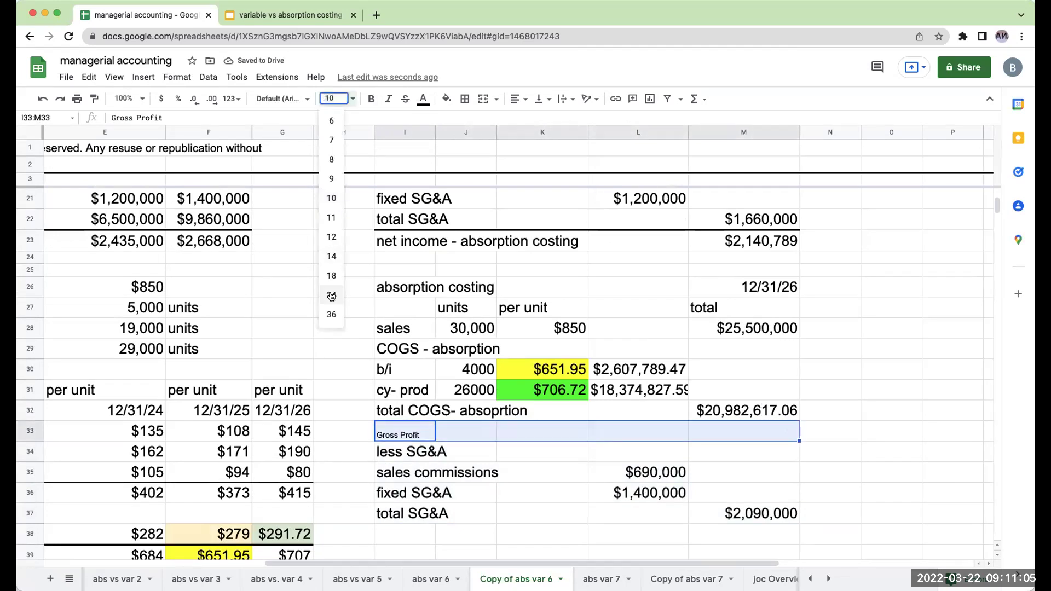
{"action": "left_click", "coordinate": [331, 276]}
Step: Calculate the 12/31/26 gross profit in M33 as sales in M28 minus total COGS in M32
{"action": "left_click", "coordinate": [739, 434]}
{"action": "type", "text": "="}
{"action": "key", "text": "Up"}
{"action": "key", "text": "Up"}
{"action": "key", "text": "Up"}
{"action": "key", "text": "Up"}
{"action": "key", "text": "Up"}
{"action": "type", "text": "-"}
Step: Label I38, below total SG&A, "net income - absorption costing"
{"action": "key", "text": "Up"}
{"action": "key", "text": "Return"}
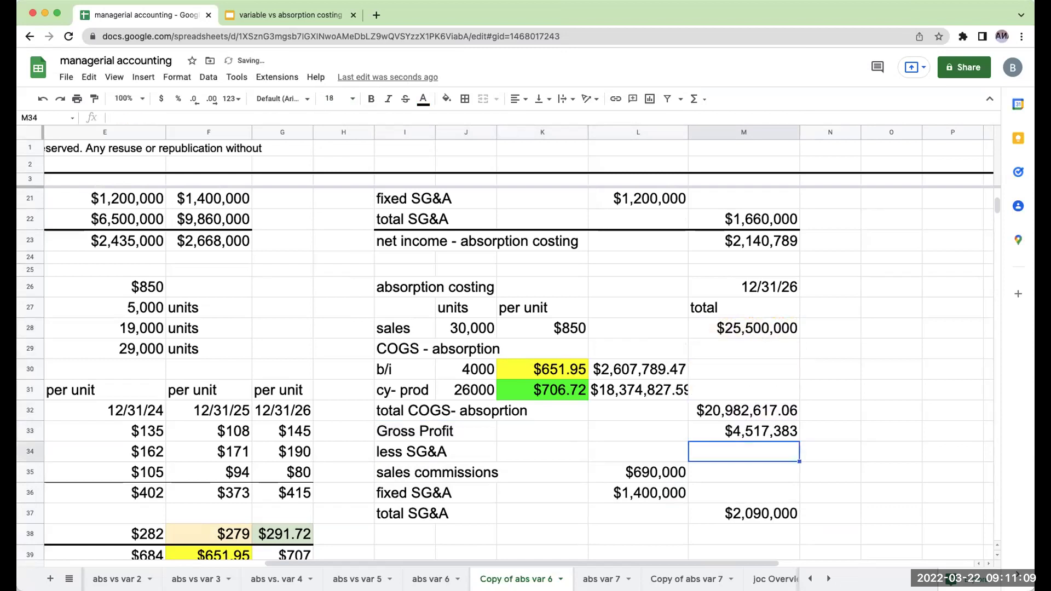
{"action": "key", "text": "Up"}
{"action": "key", "text": "Up"}
{"action": "key", "text": "Down"}
{"action": "key", "text": "Down"}
{"action": "key", "text": "Up"}
{"action": "key", "text": "Down"}
{"action": "key", "text": "Down"}
{"action": "key", "text": "Down"}
{"action": "key", "text": "Down"}
{"action": "key", "text": "Down"}
{"action": "key", "text": "Left"}
{"action": "key", "text": "Left"}
{"action": "key", "text": "Left"}
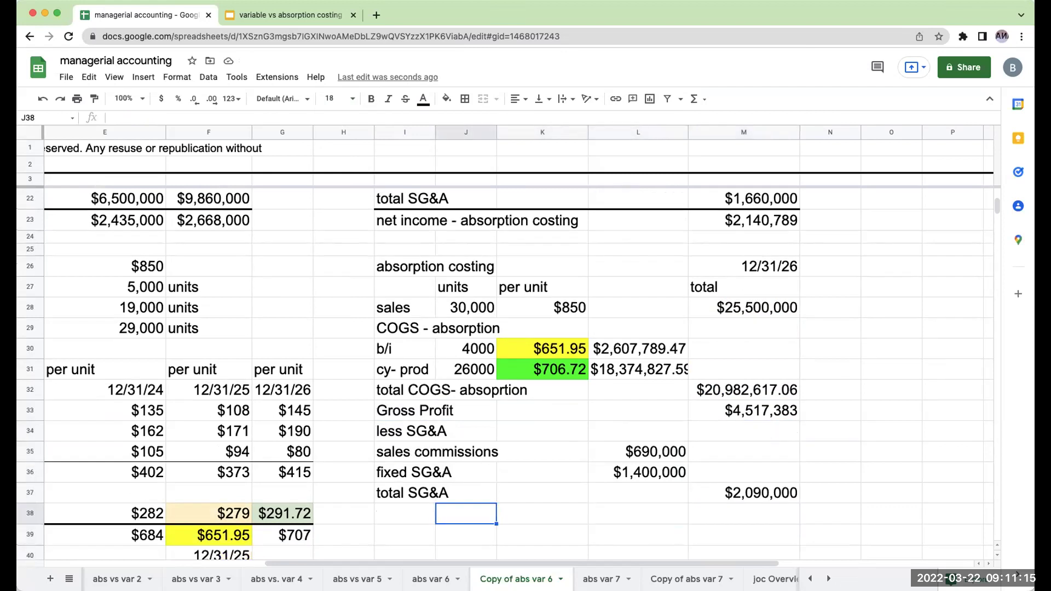
{"action": "key", "text": "Left"}
{"action": "type", "text": "net in"}
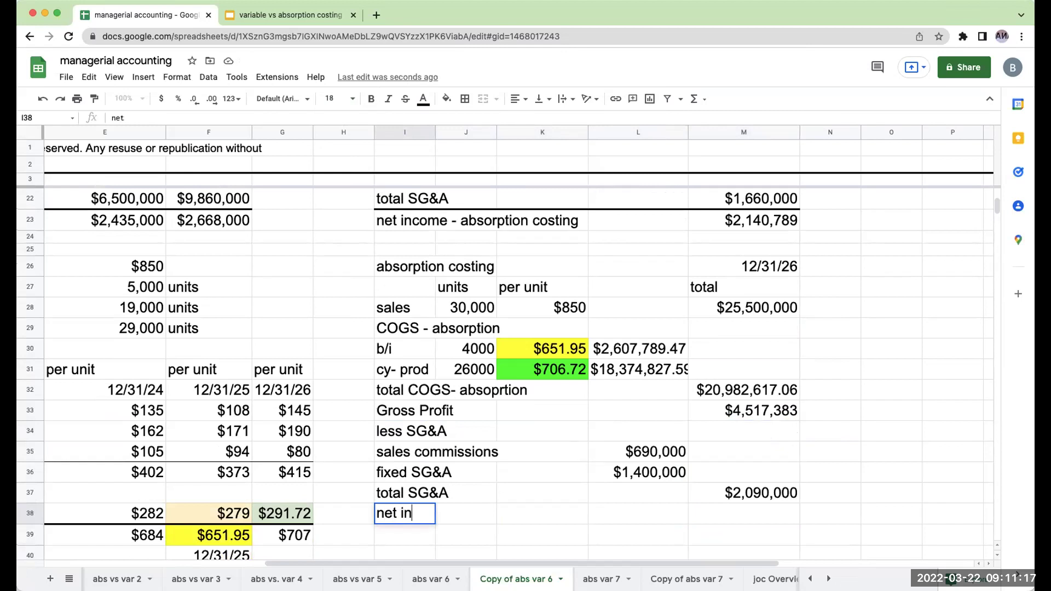
{"action": "type", "text": "come - absorpt"}
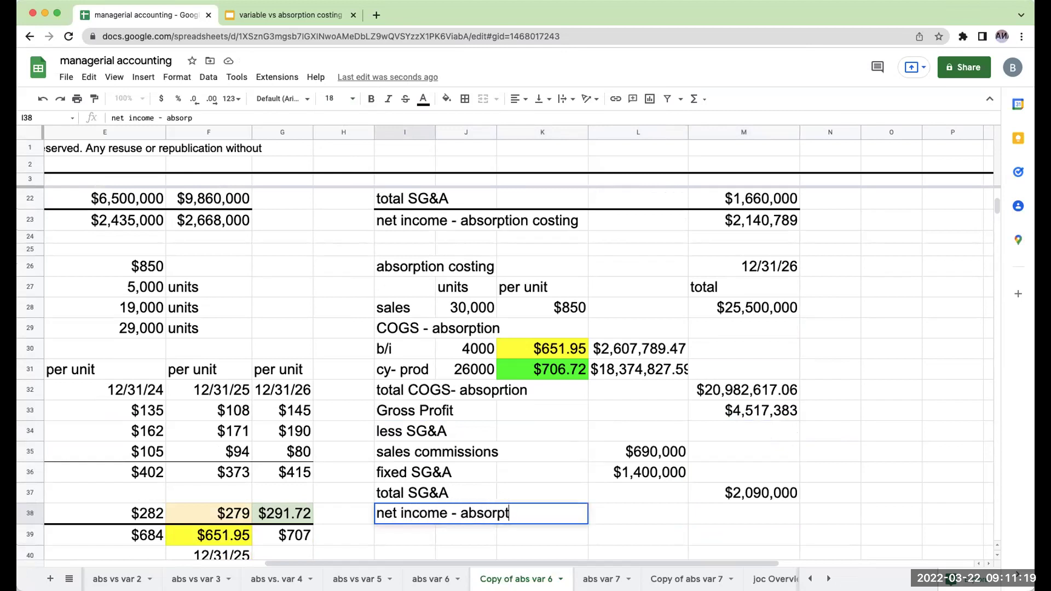
{"action": "type", "text": "ion costing"}
{"action": "key", "text": "Return"}
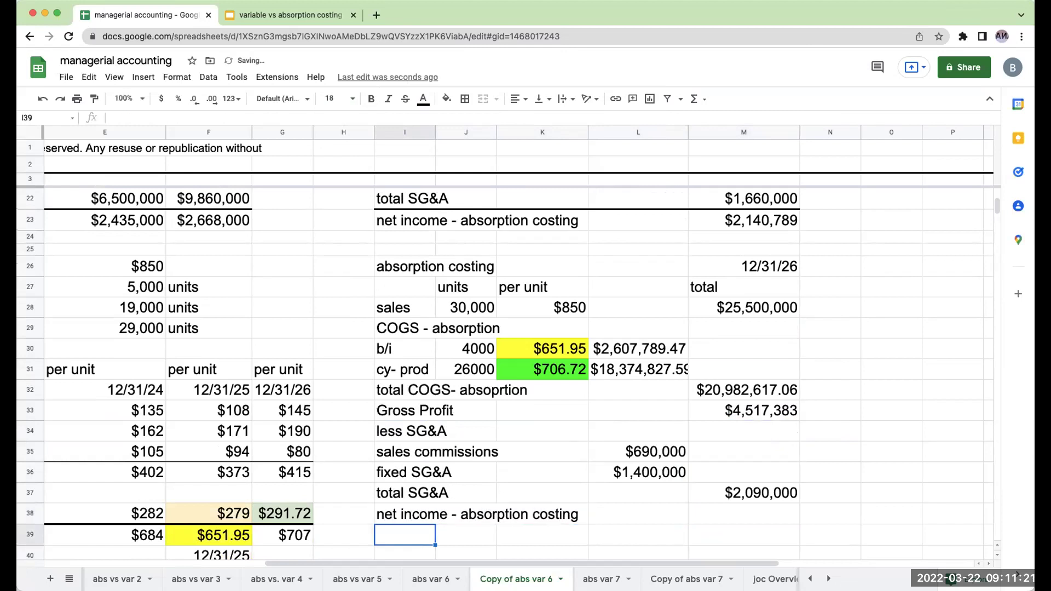
Step: Calculate the 12/31/26 absorption costing net income in M38 as gross profit in M33 minus total SG&A in M37
{"action": "key", "text": "Up"}
{"action": "key", "text": "Right"}
{"action": "key", "text": "Right"}
{"action": "key", "text": "Right"}
{"action": "key", "text": "Right"}
{"action": "type", "text": "+"}
{"action": "key", "text": "Up"}
{"action": "key", "text": "Up"}
{"action": "key", "text": "Up"}
{"action": "key", "text": "Up"}
{"action": "key", "text": "Up"}
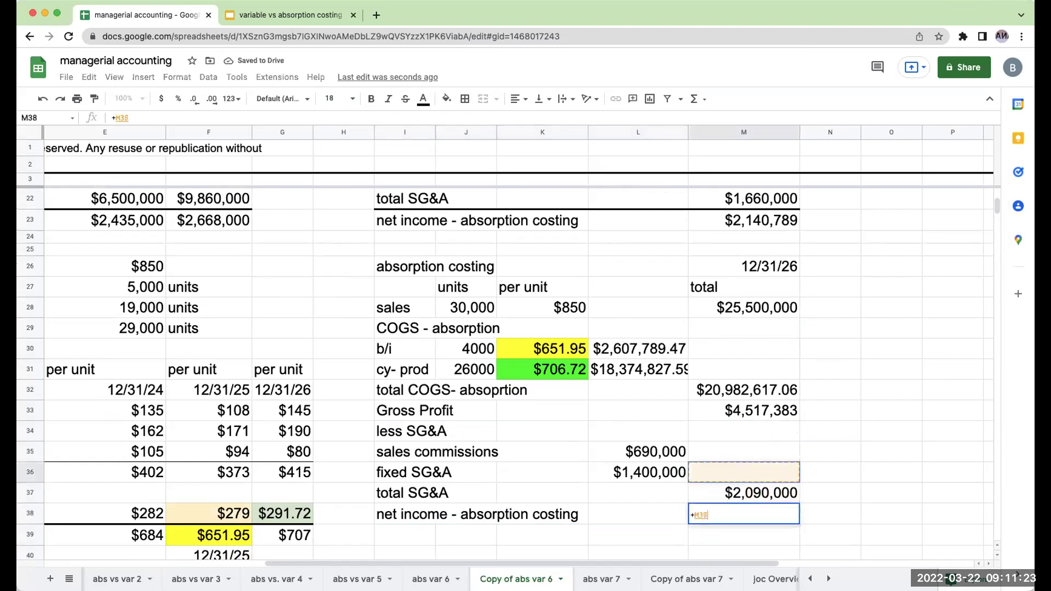
{"action": "type", "text": "-"}
{"action": "key", "text": "Up"}
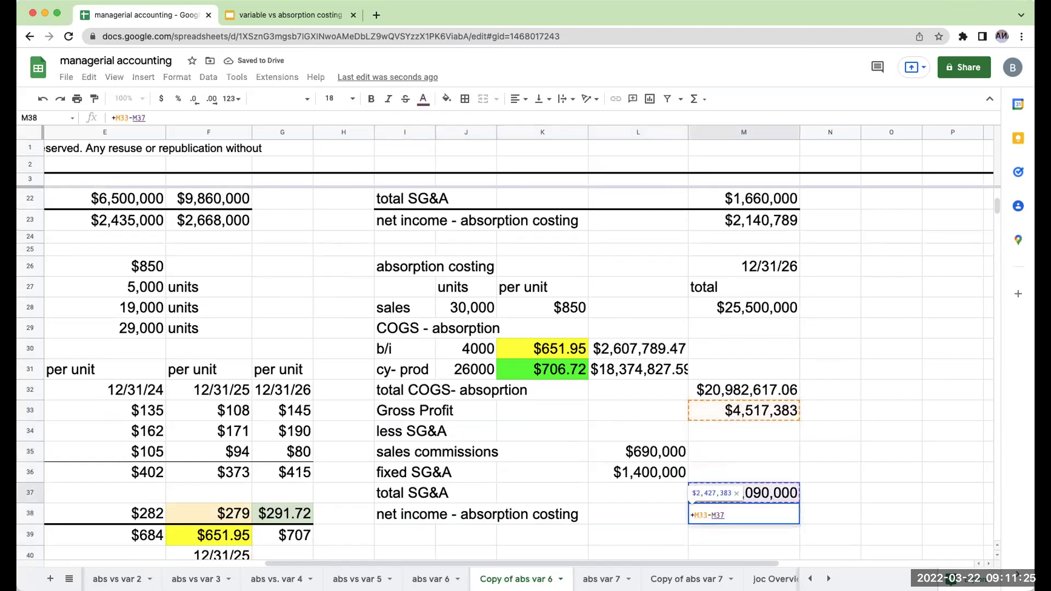
{"action": "key", "text": "Return"}
{"action": "key", "text": "Up"}
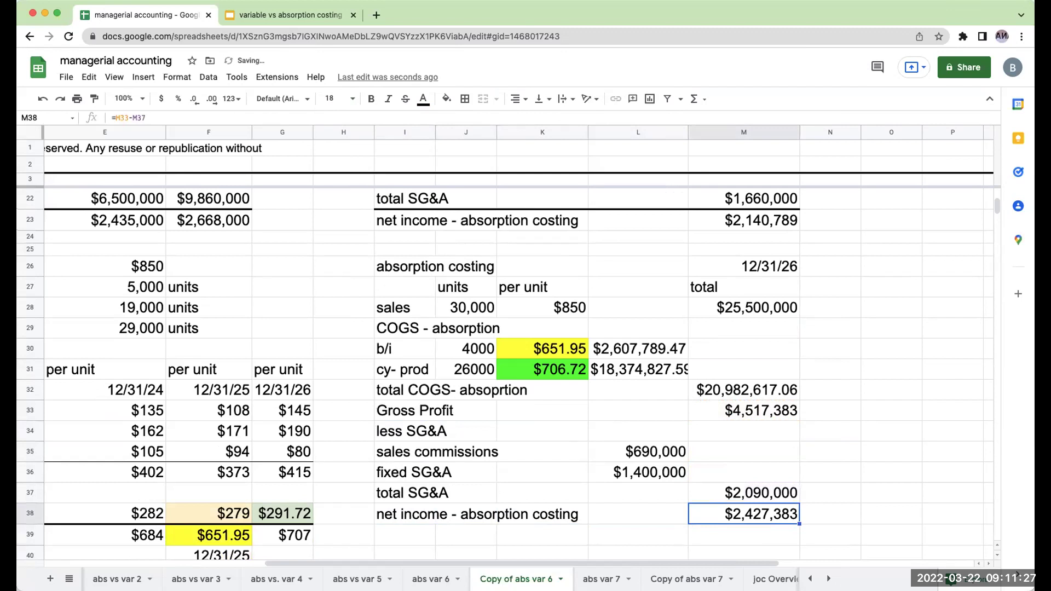
Step: Add a top border across the 12/31/26 net income row I38:M38
{"action": "left_click_drag", "start_coordinate": [412, 515], "coordinate": [781, 512]}
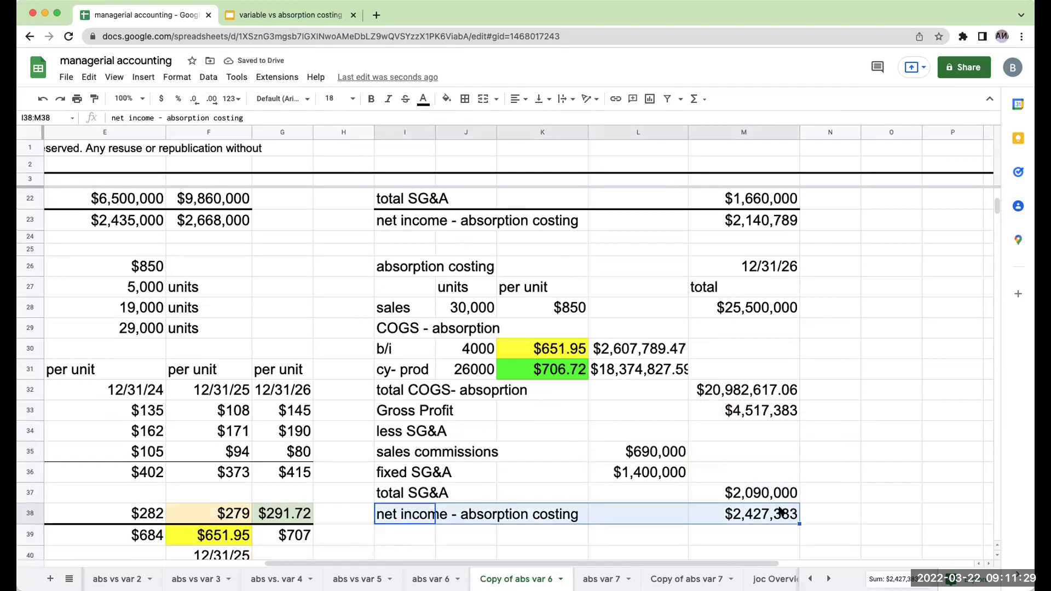
{"action": "left_click", "coordinate": [464, 98]}
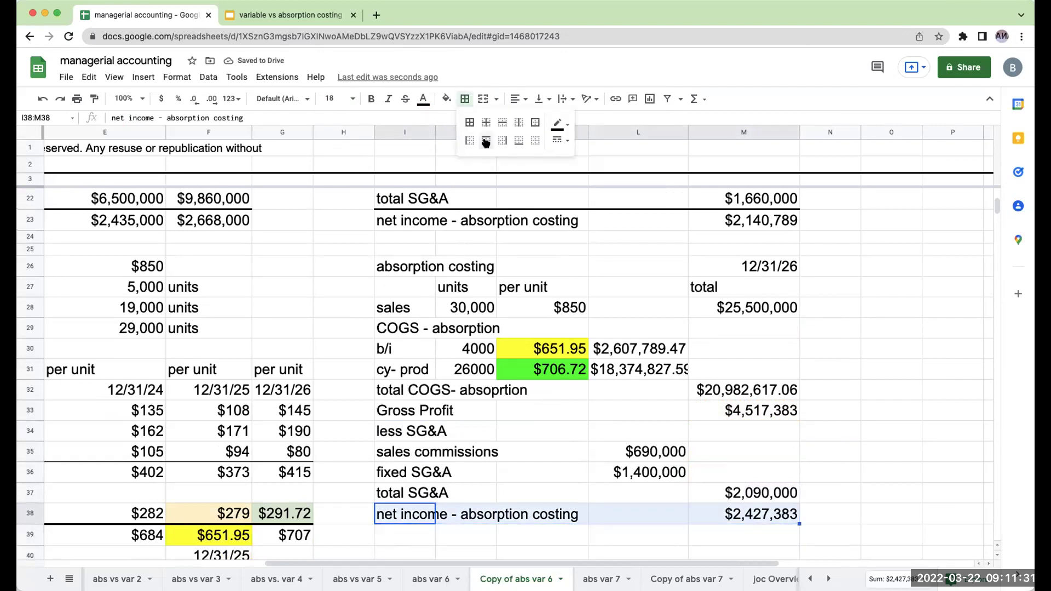
{"action": "left_click", "coordinate": [485, 141]}
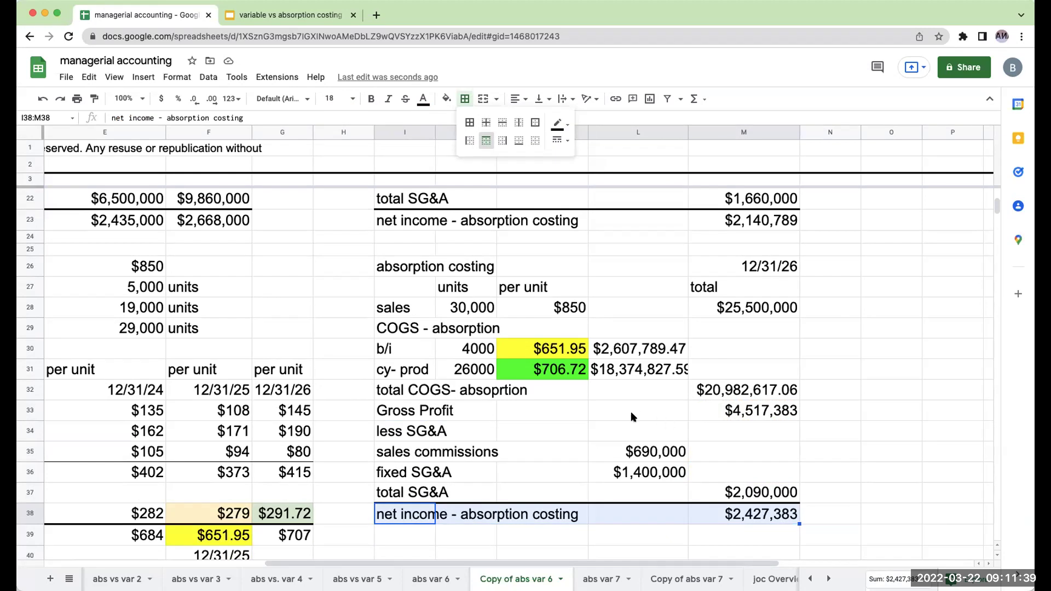
{"action": "scroll", "coordinate": [630, 386], "scroll_direction": "up", "scroll_amount": 5}
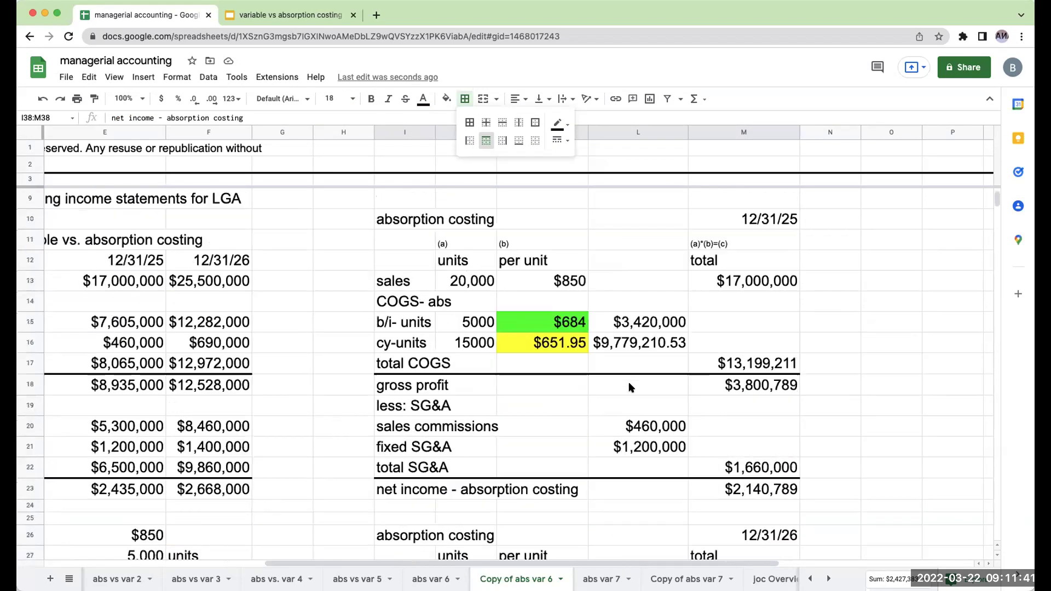